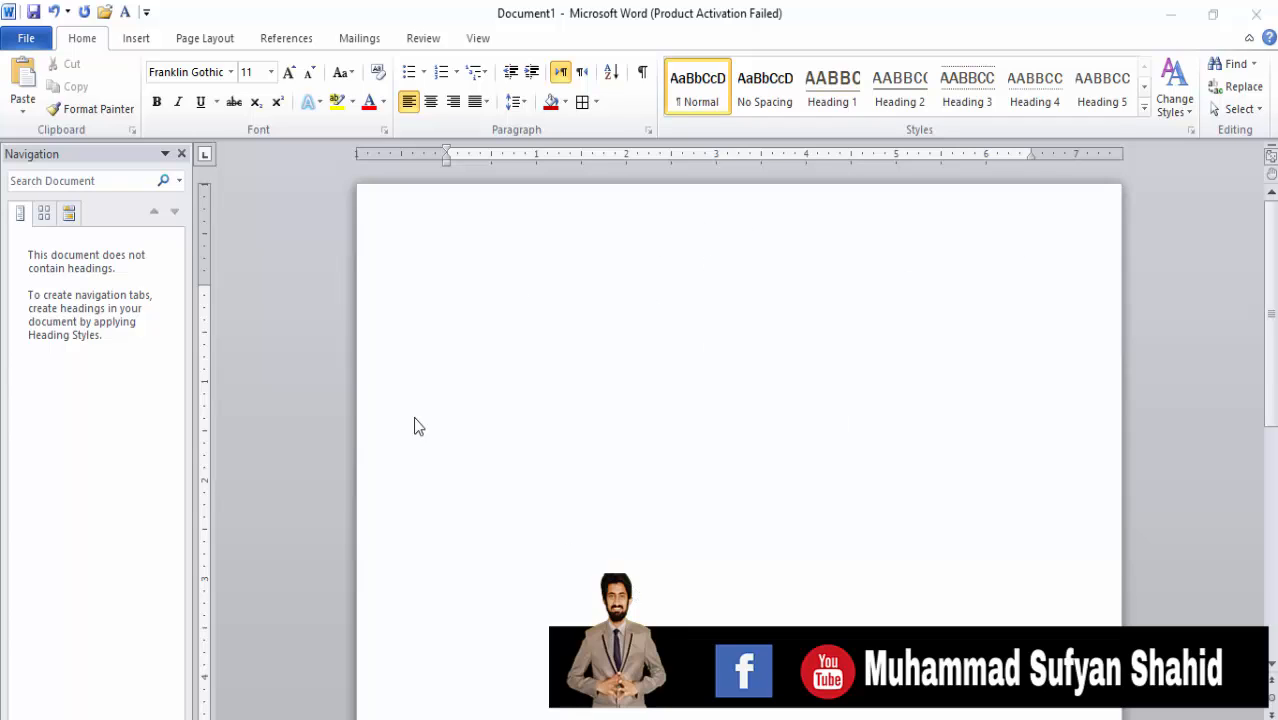
Step: Insert the PPSC monogram picture and scale it down to about 1.17" high by 1.59" wide
left_click(140, 40)
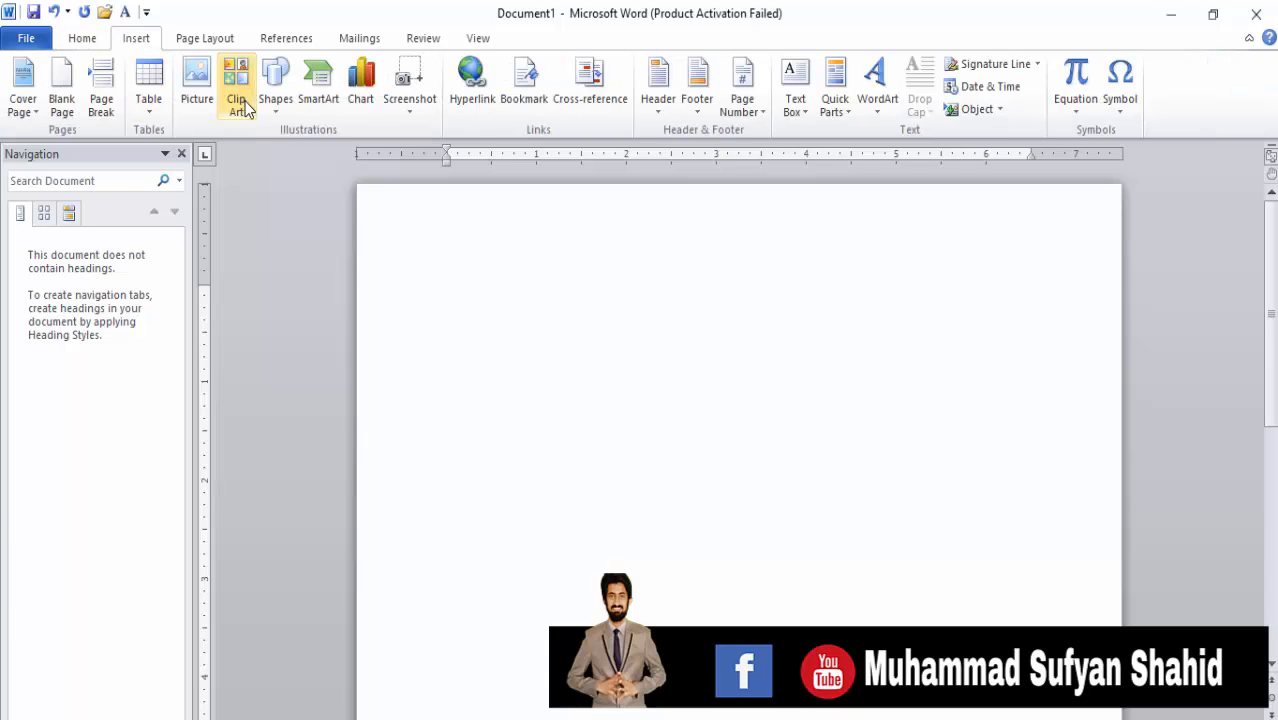
left_click(185, 102)
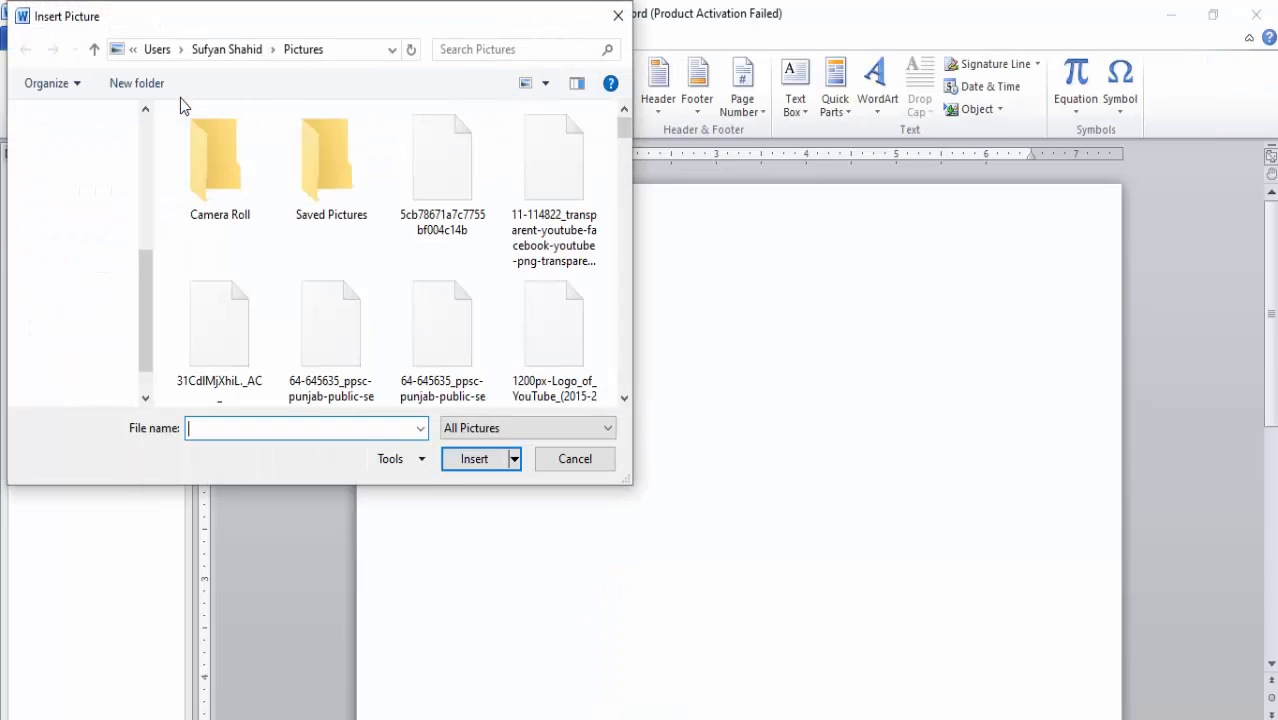
left_click(355, 342)
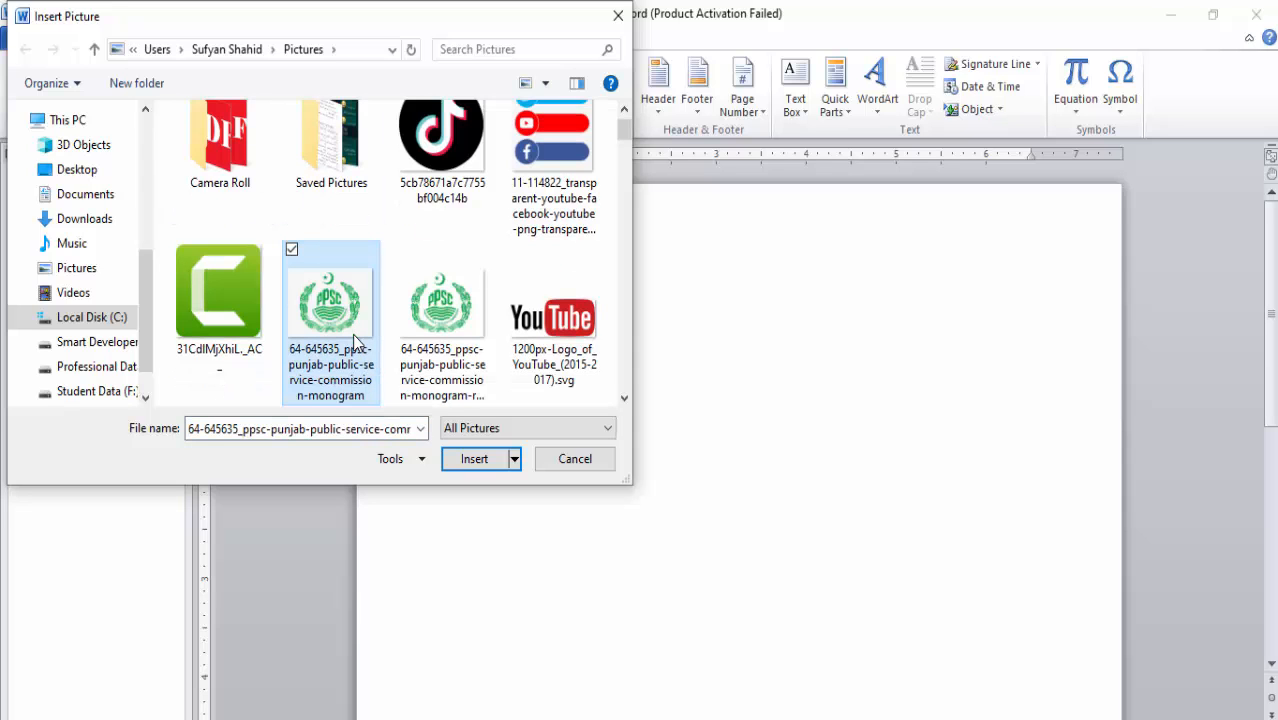
double_click(352, 333)
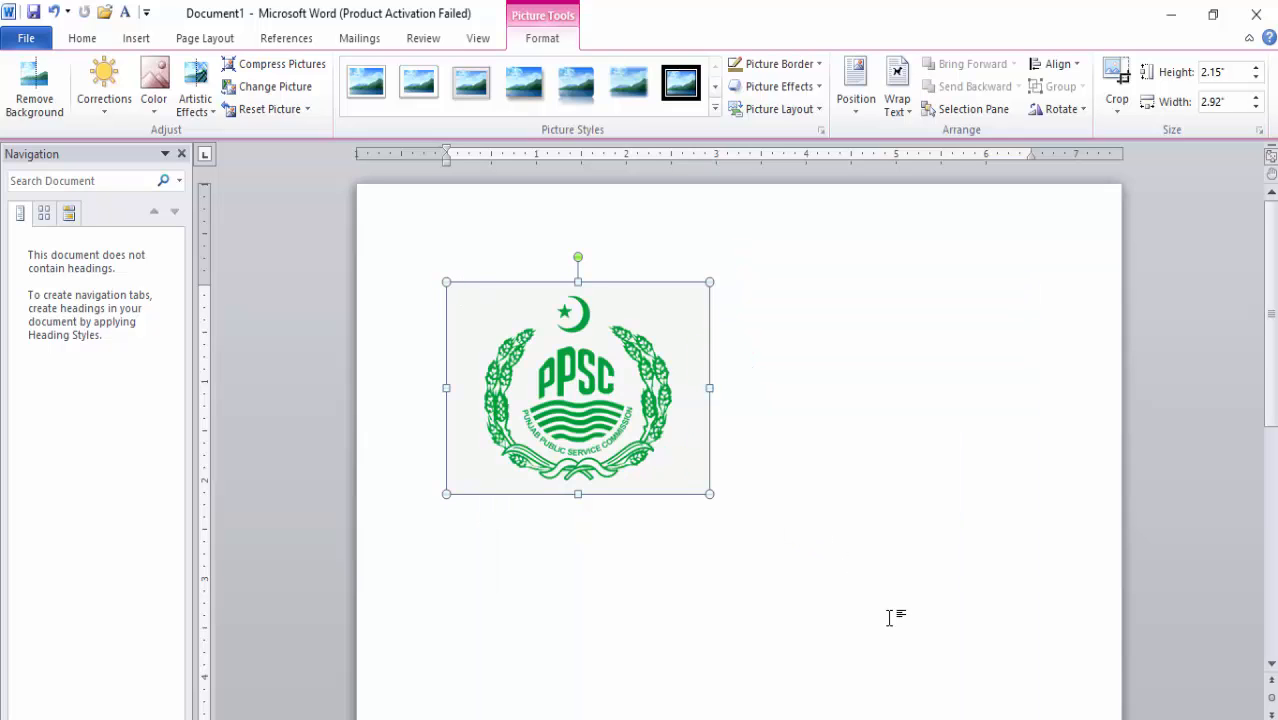
left_click_drag(708, 495, 590, 397)
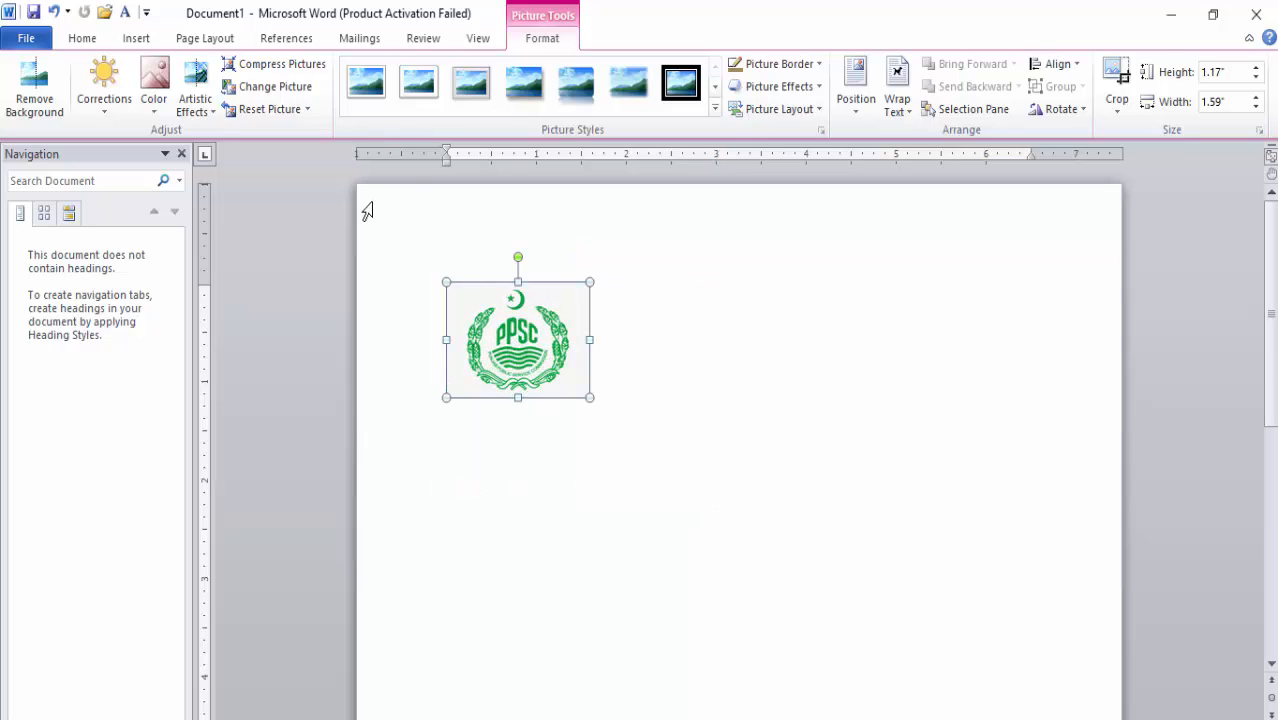
Step: Move the logo paragraph's first-line indent out to about -0.44" and apply the Narrow page margins preset
left_click_drag(209, 285, 203, 237)
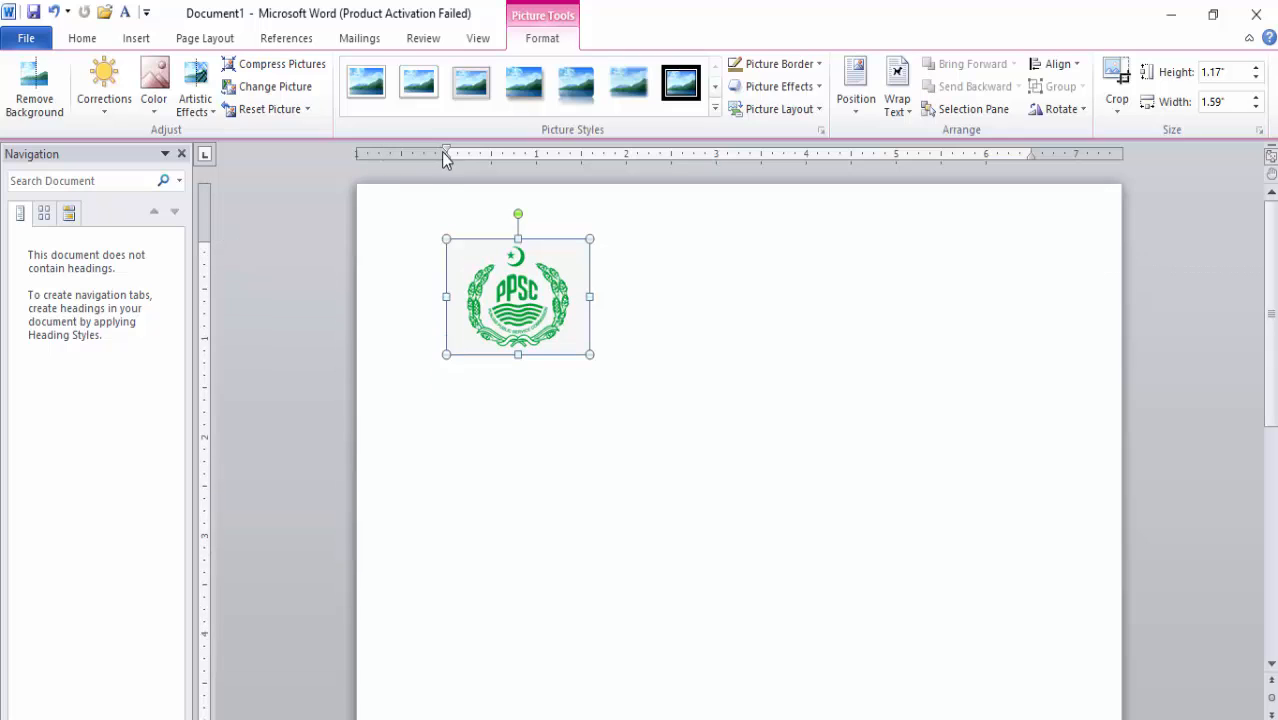
left_click_drag(446, 160, 408, 158)
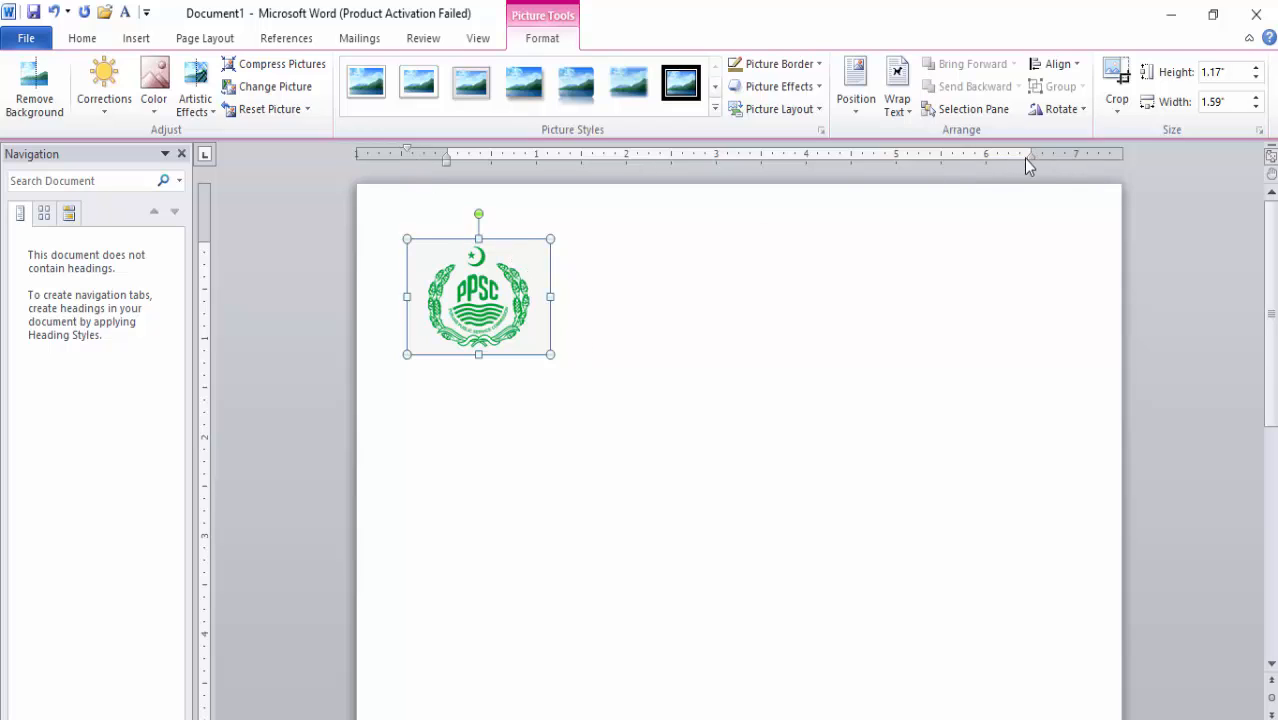
left_click(183, 44)
left_click(132, 105)
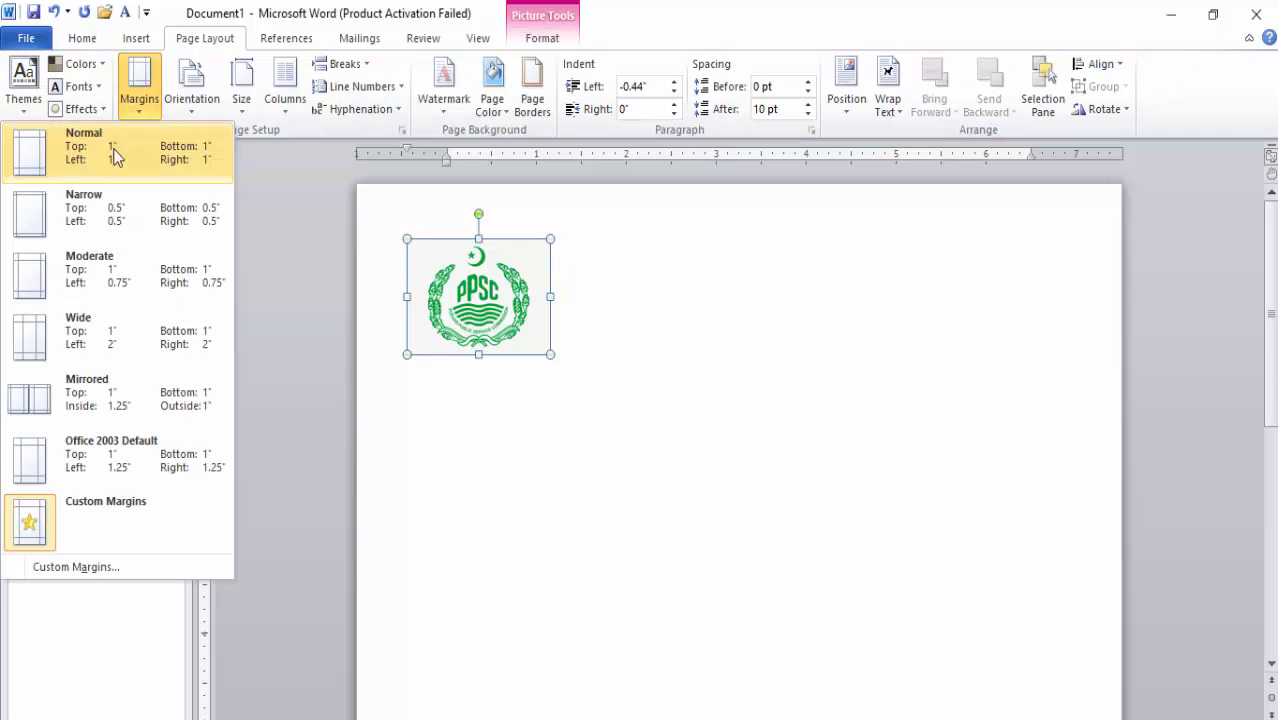
left_click(86, 225)
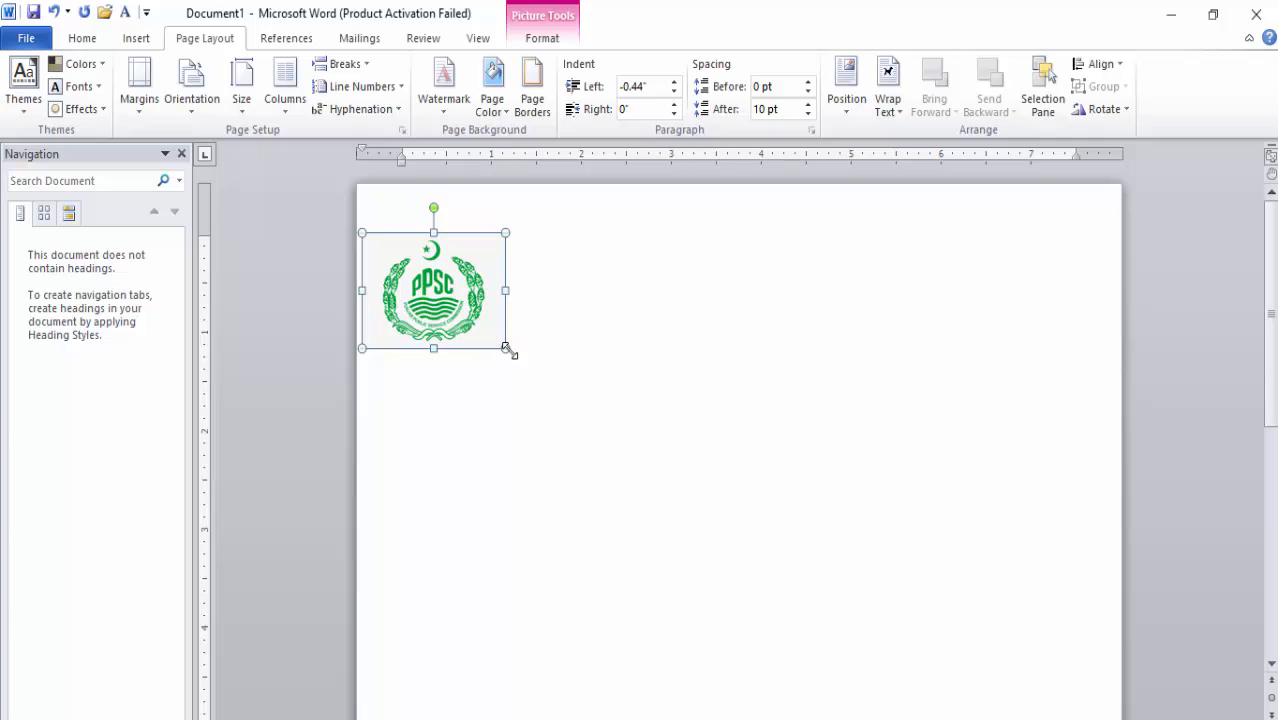
Step: Shrink the logo to about 0.98" by 1.33" and paste a copy of it directly beside the original
left_click_drag(507, 348, 483, 330)
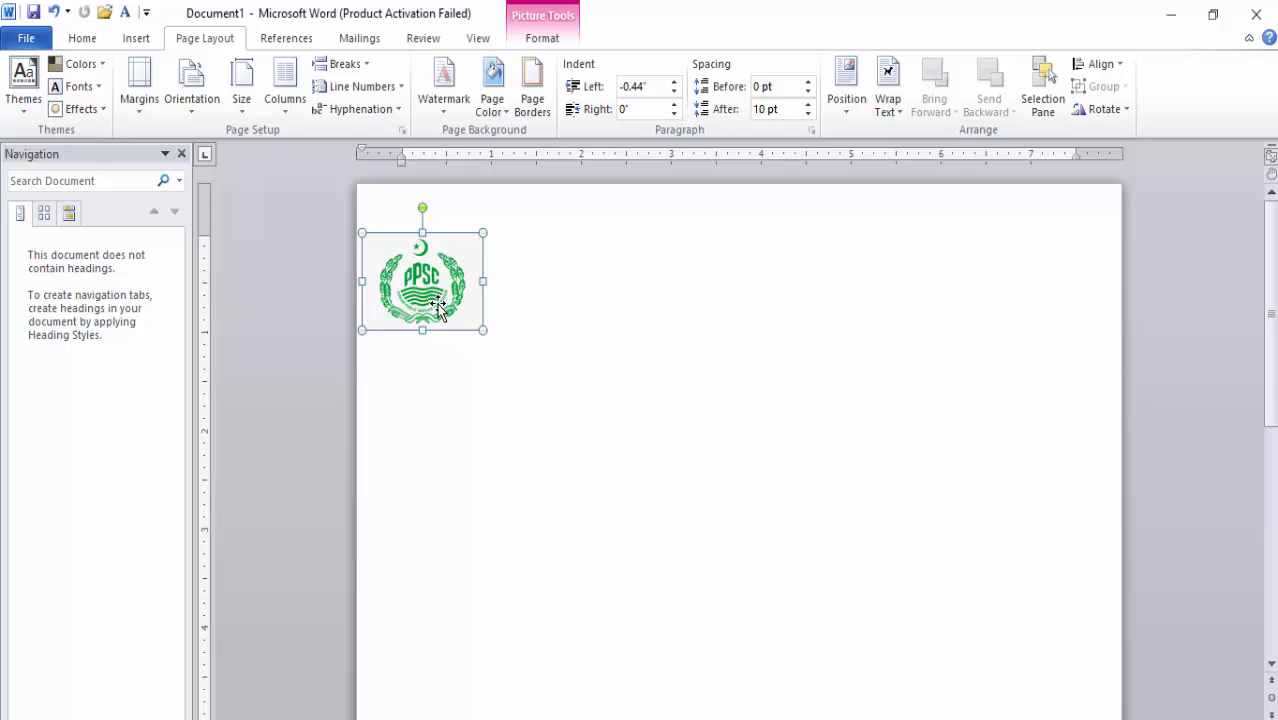
left_click_drag(438, 304, 465, 307)
left_click(667, 344)
key("ctrl+v")
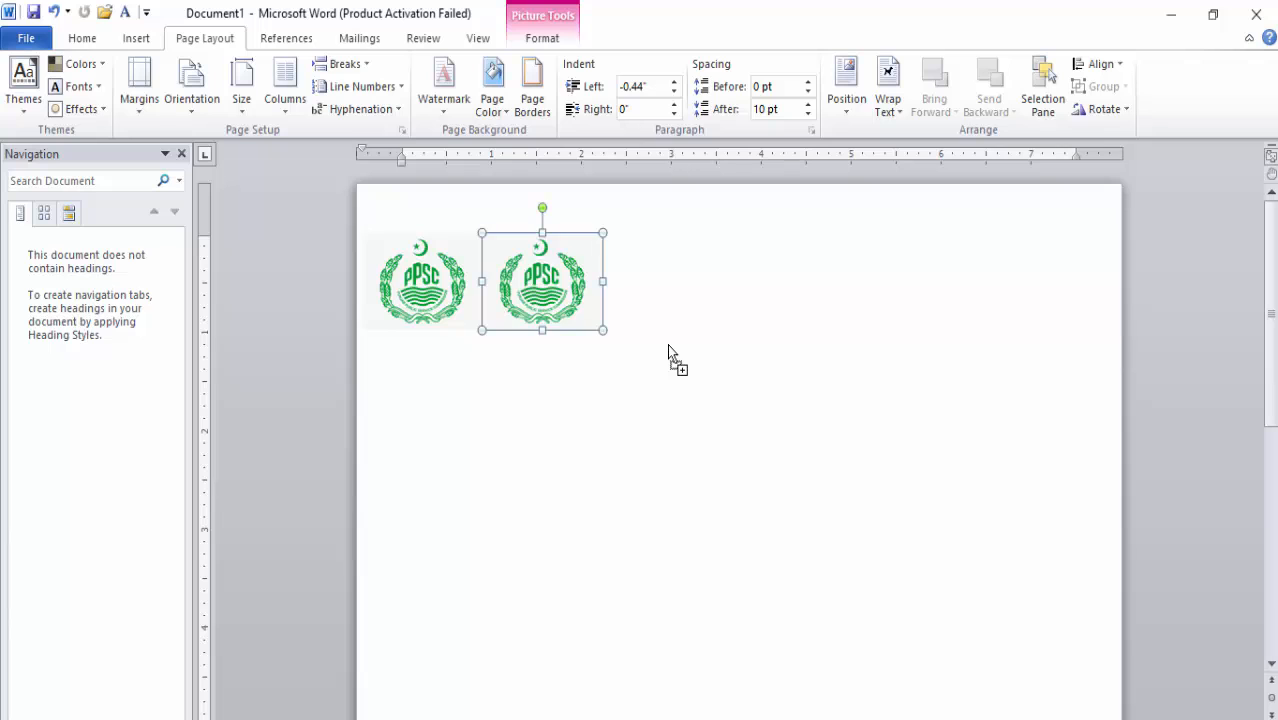
Step: Select the second logo, try right-aligning its paragraph, and return it to left alignment
left_click(608, 291)
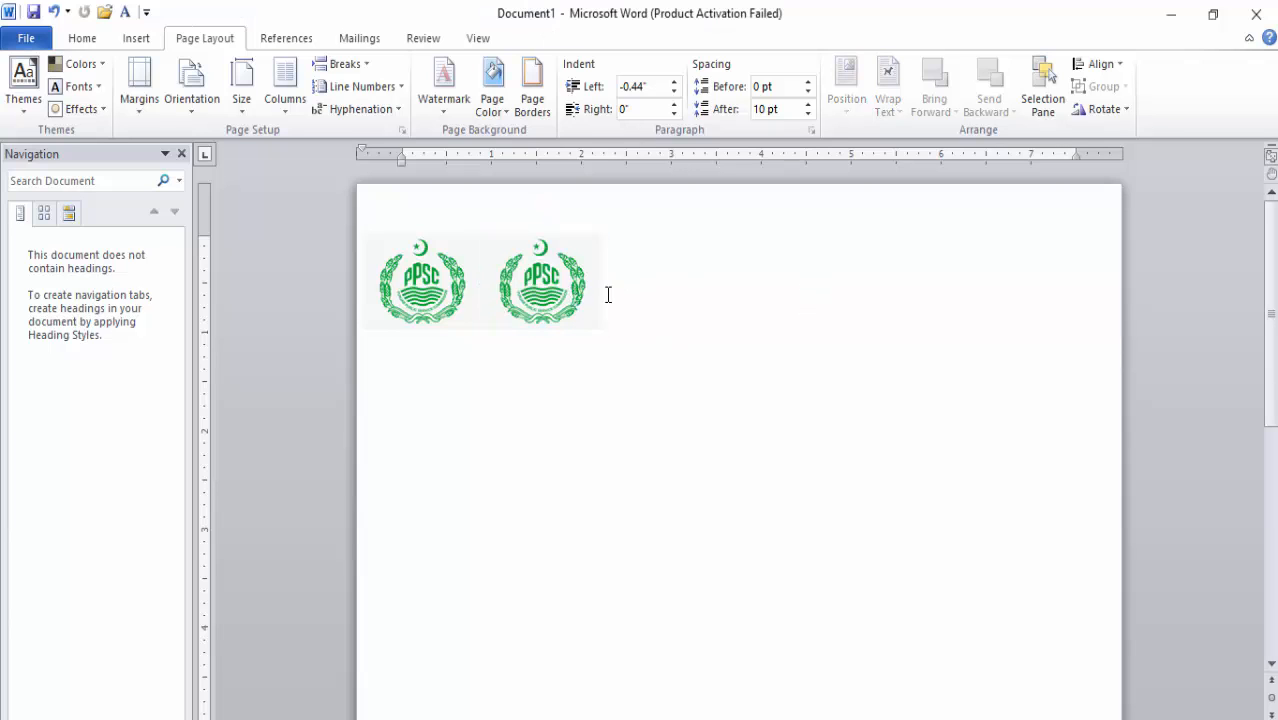
double_click(601, 318)
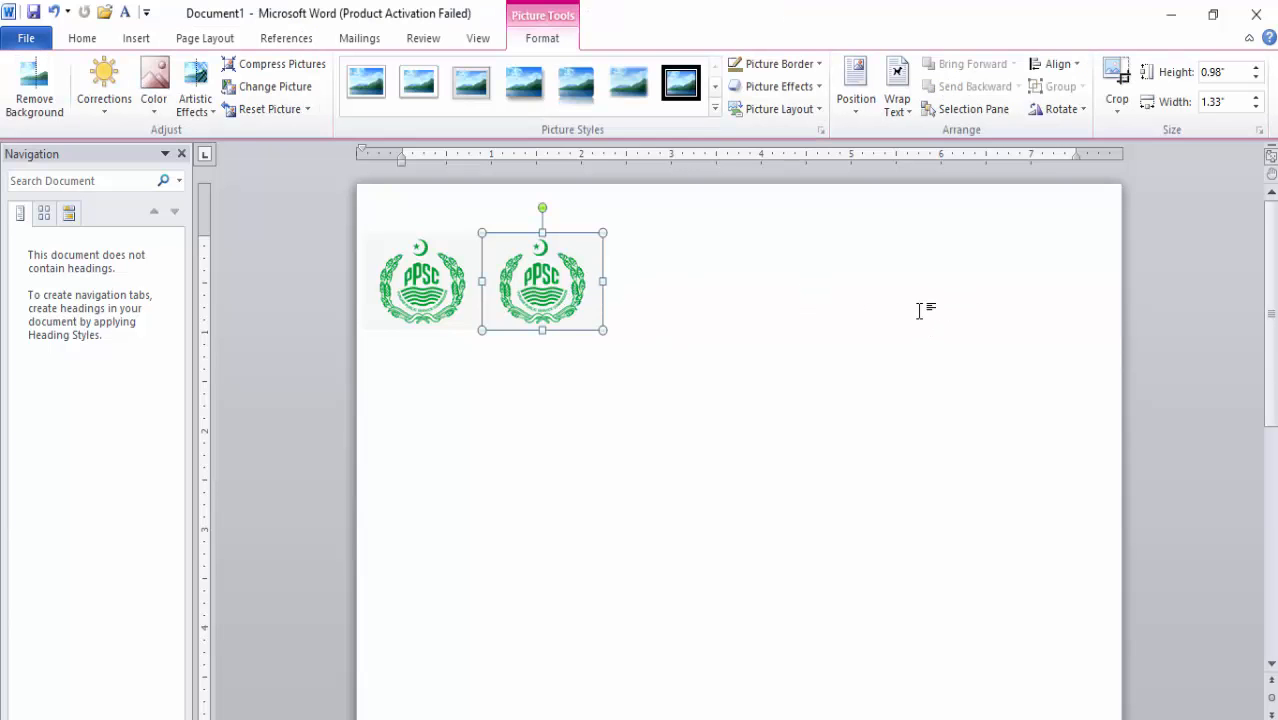
key("ctrl+r")
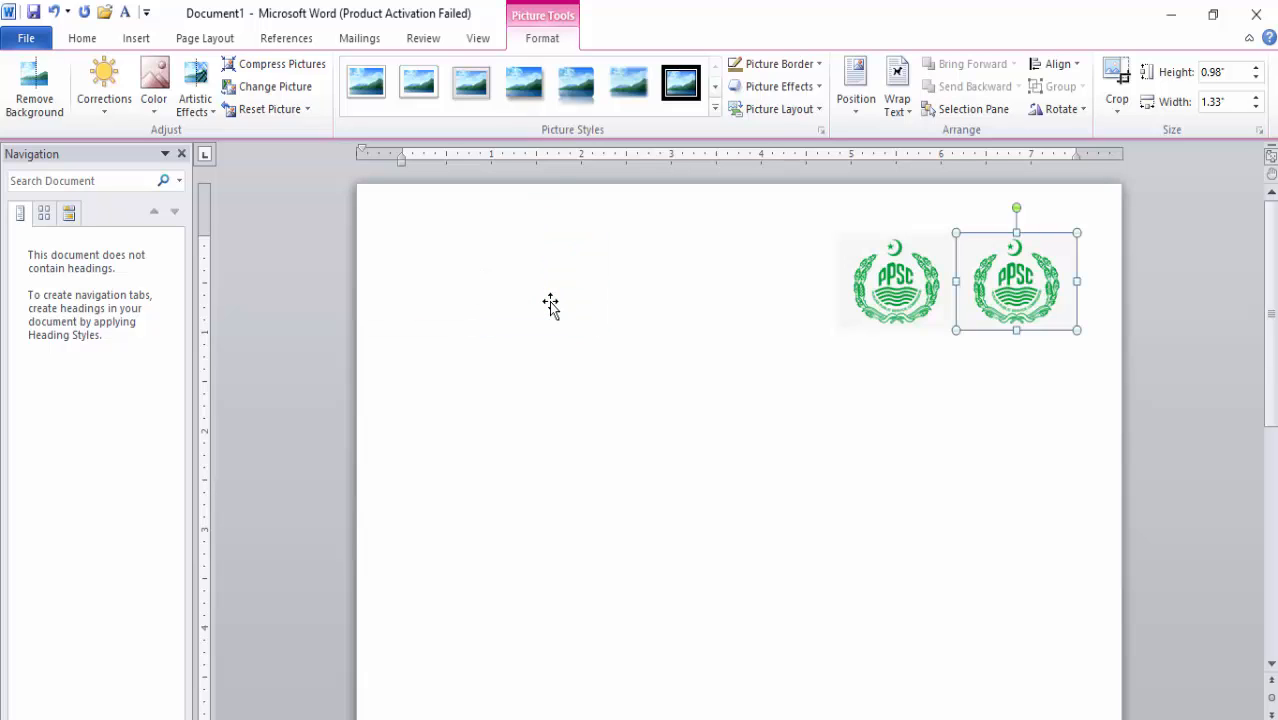
key("ctrl+l")
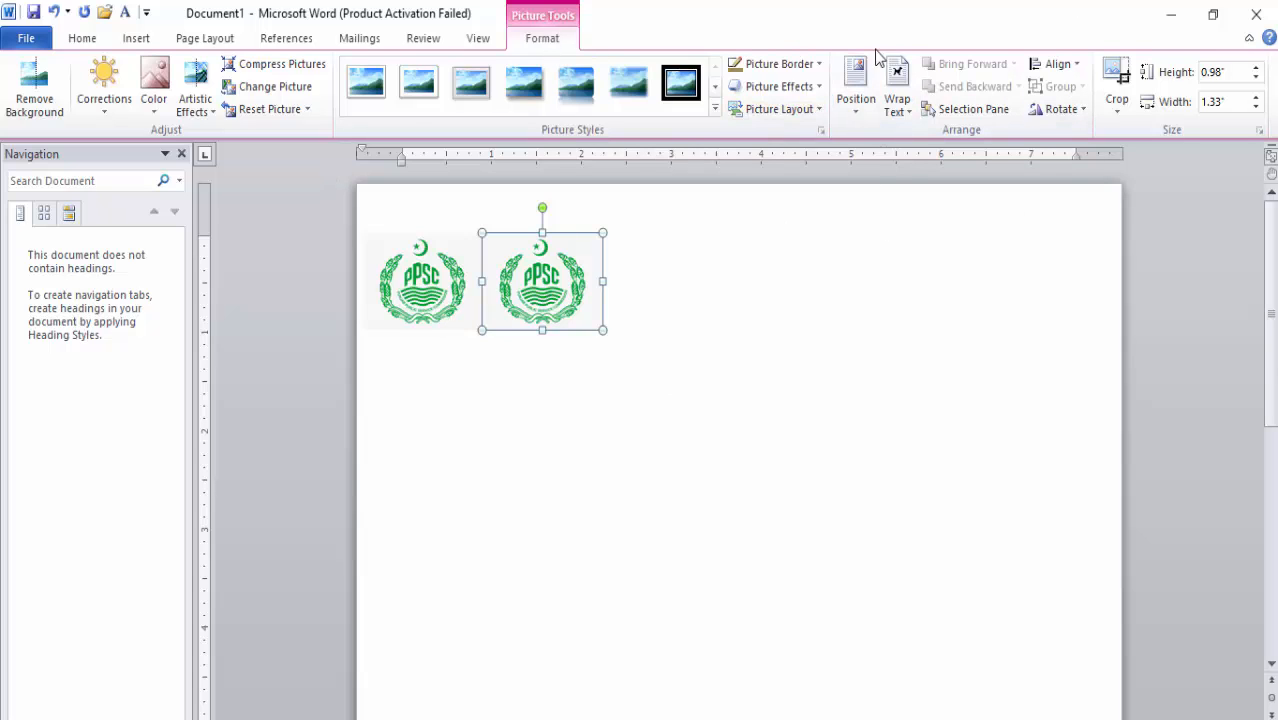
Step: Position the second logo at the page's top right and the first at its top left, both with text wrapping
left_click(862, 118)
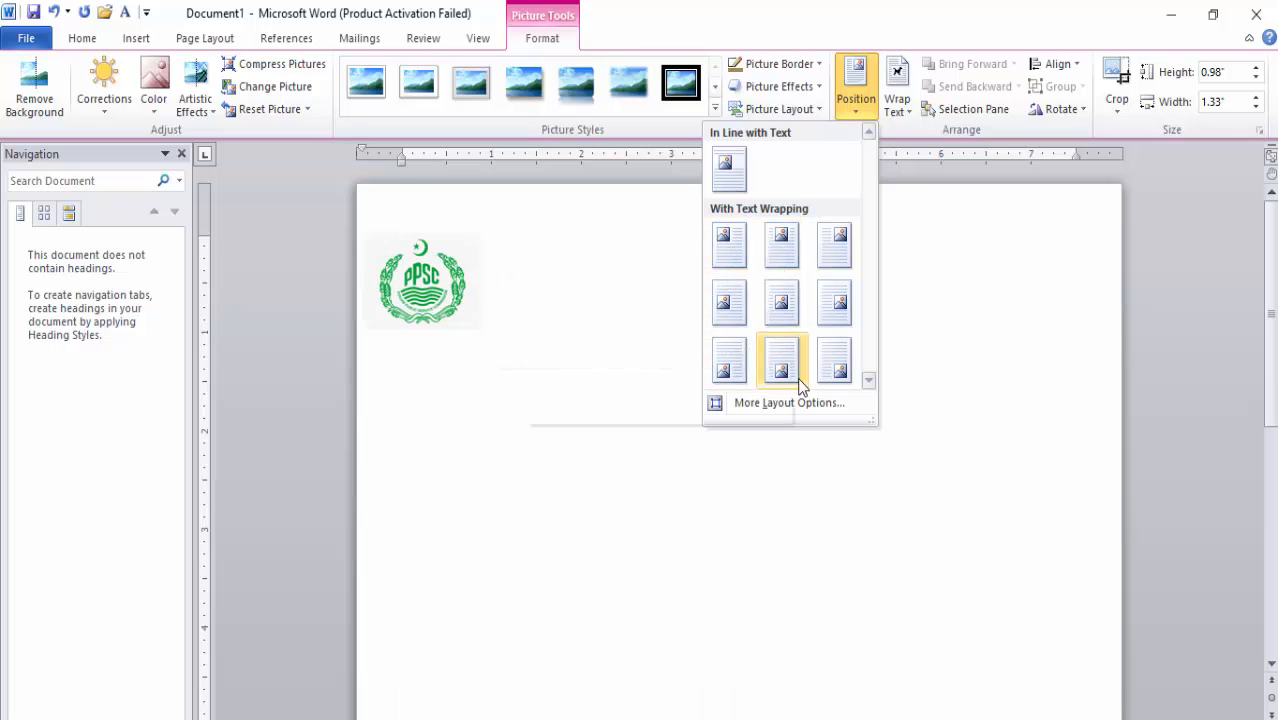
left_click(830, 252)
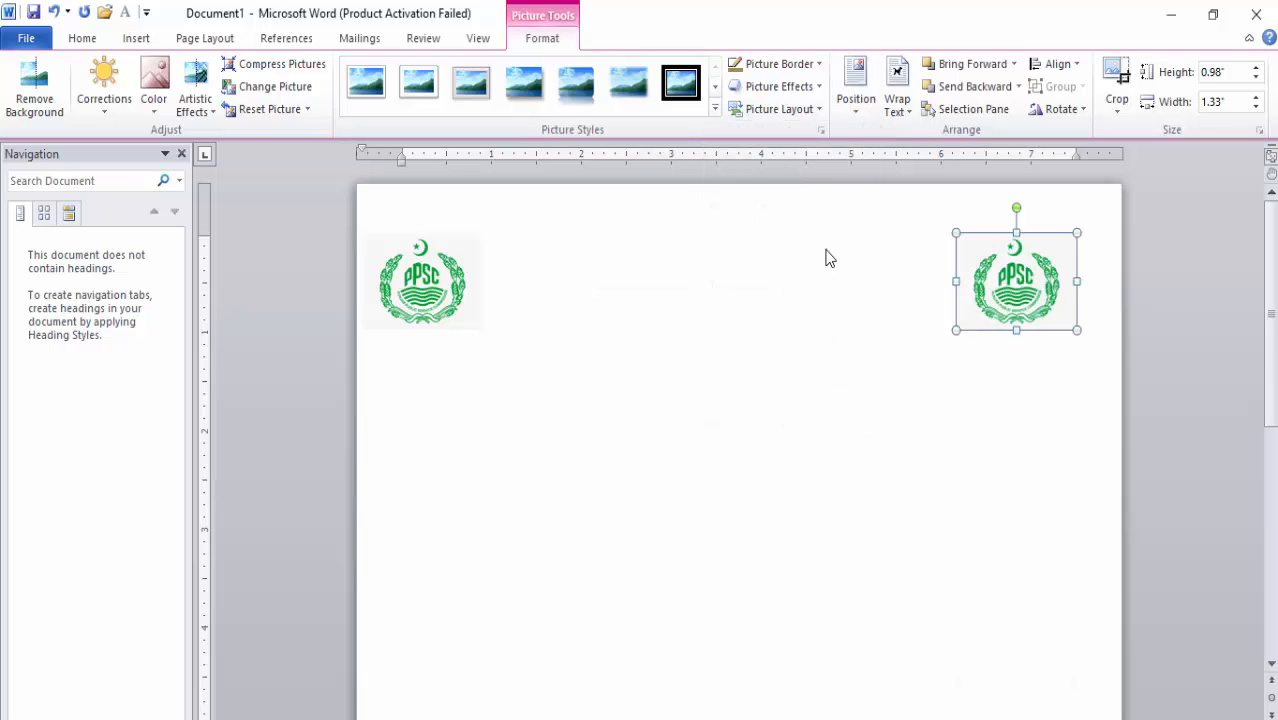
left_click(411, 287)
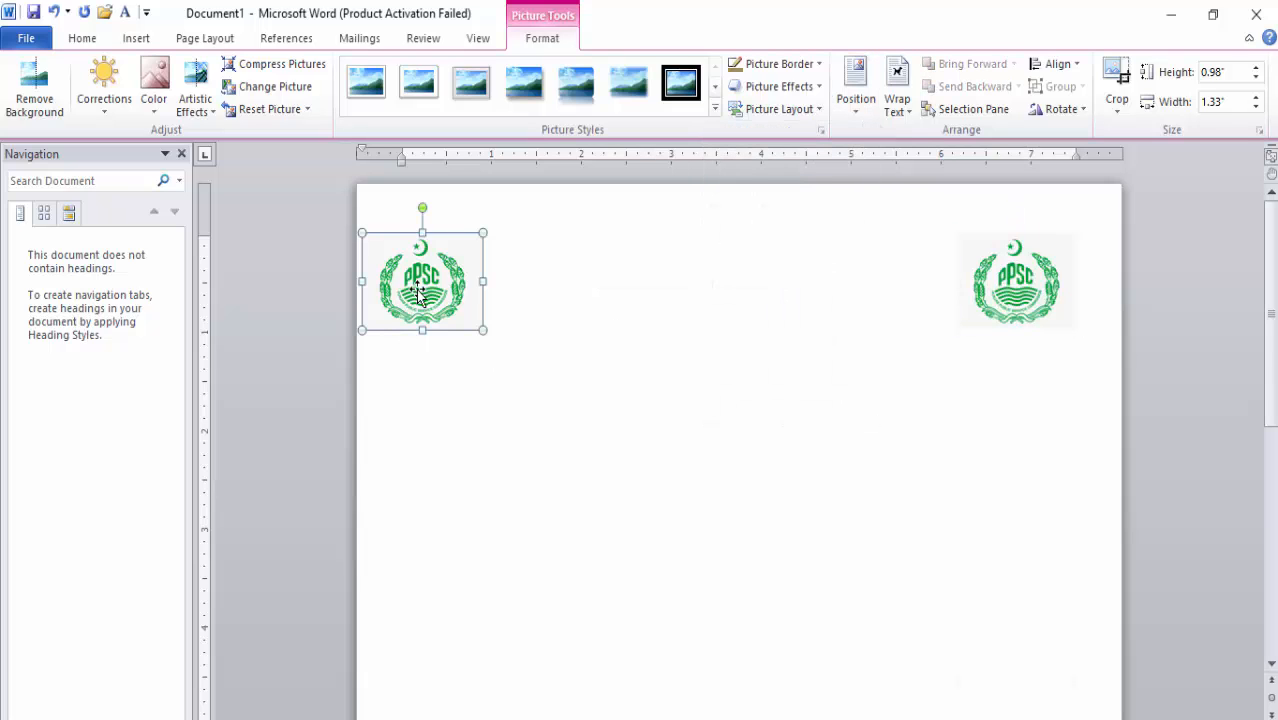
left_click(853, 104)
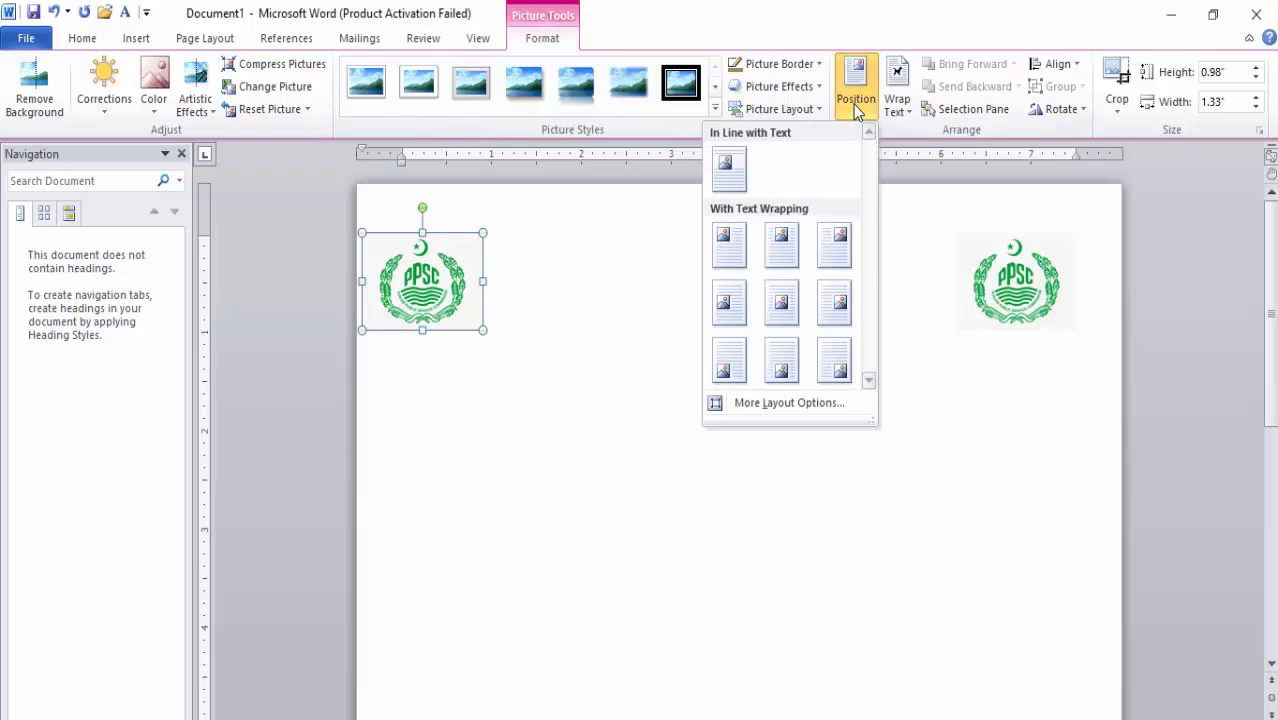
left_click(726, 243)
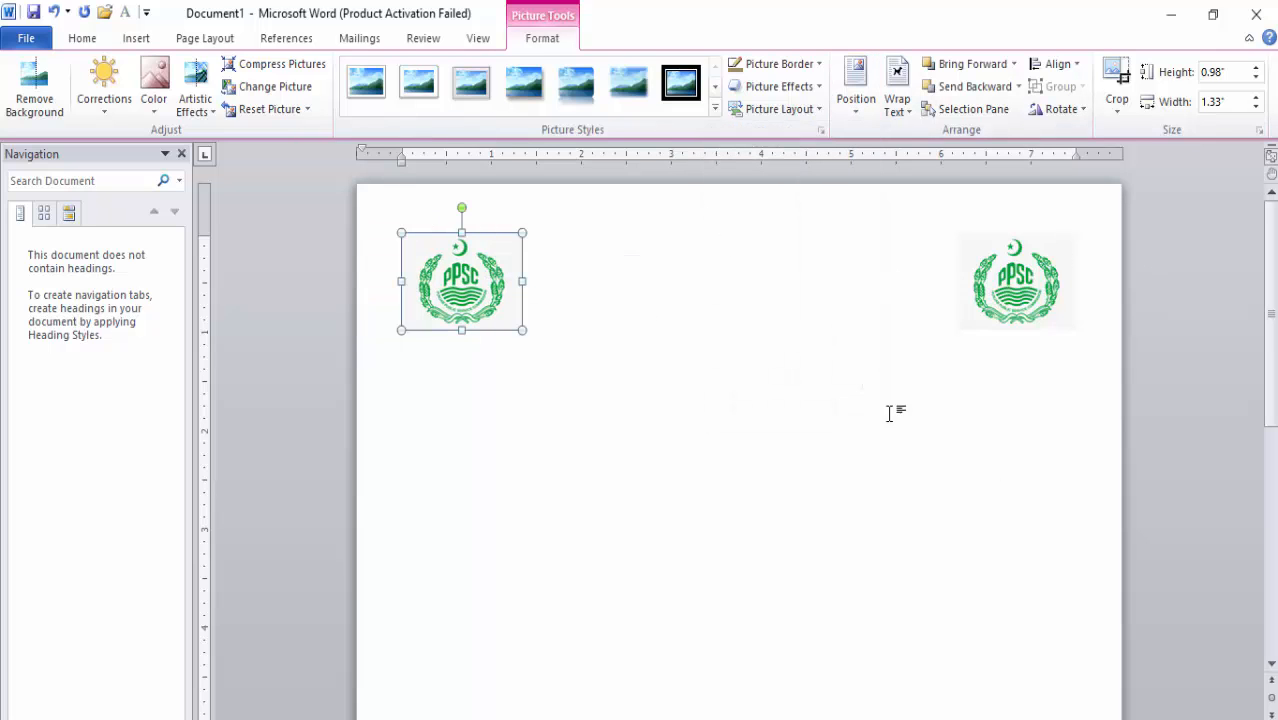
Step: Enter the centred heading "Govt Commerce College Minchinabad" between the logos and correct its last word to the suggested "Minchin Abad"
left_click(591, 316)
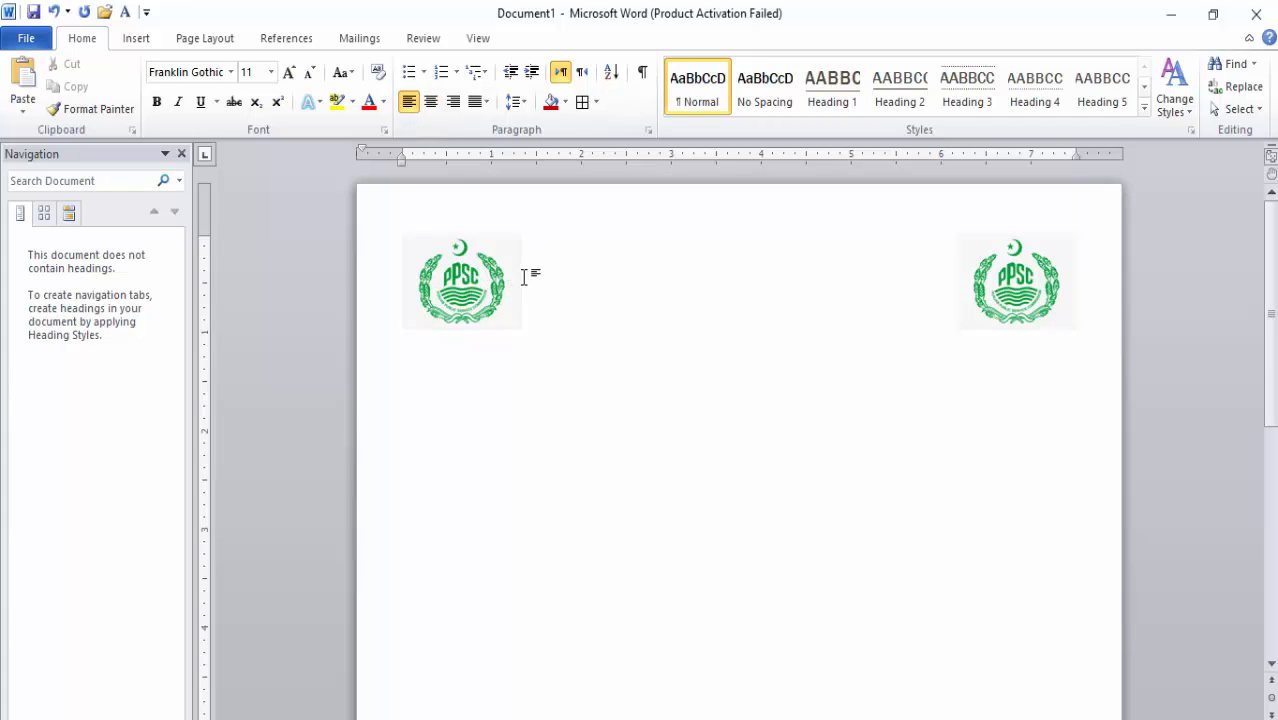
key("ctrl+e")
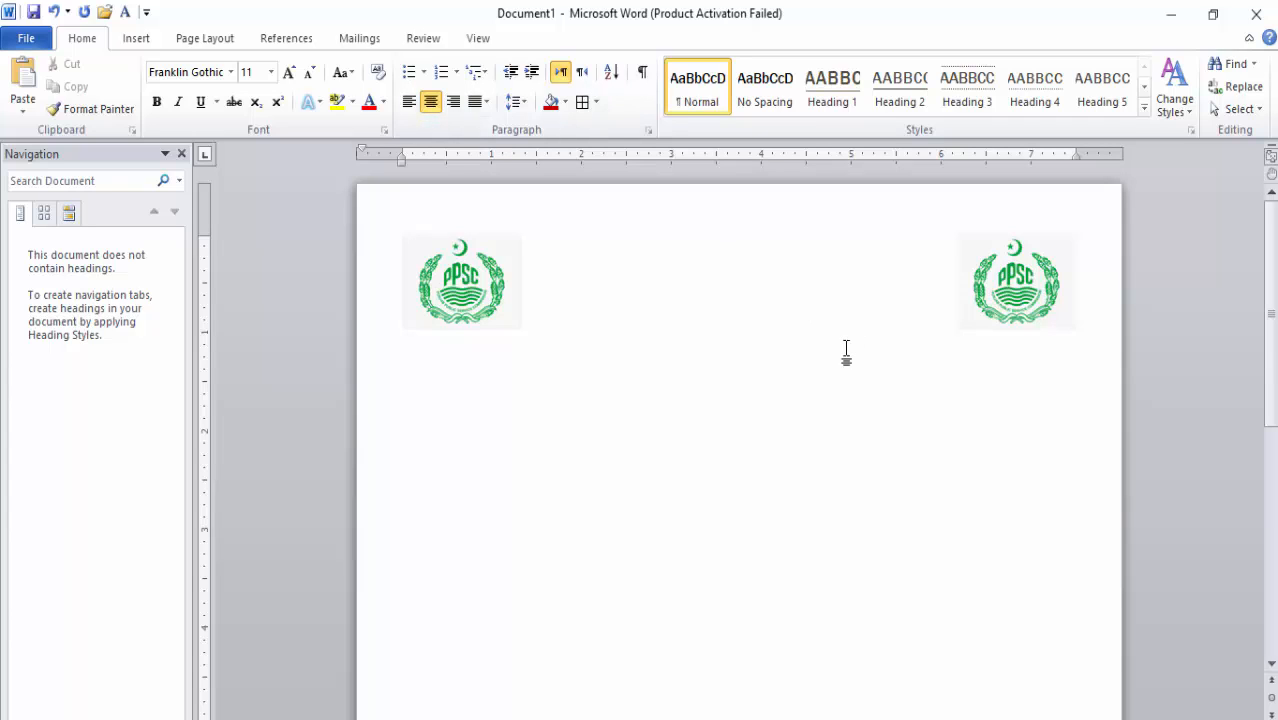
type("ovt Commer")
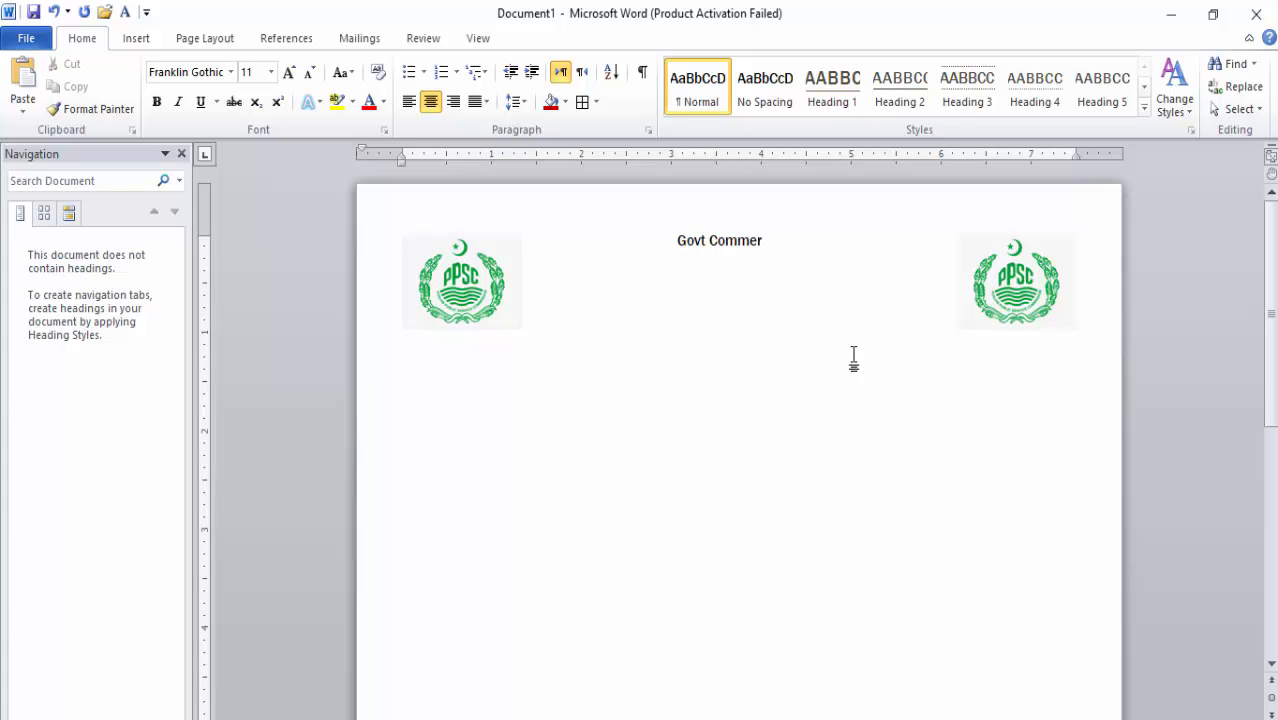
type("ce Coll")
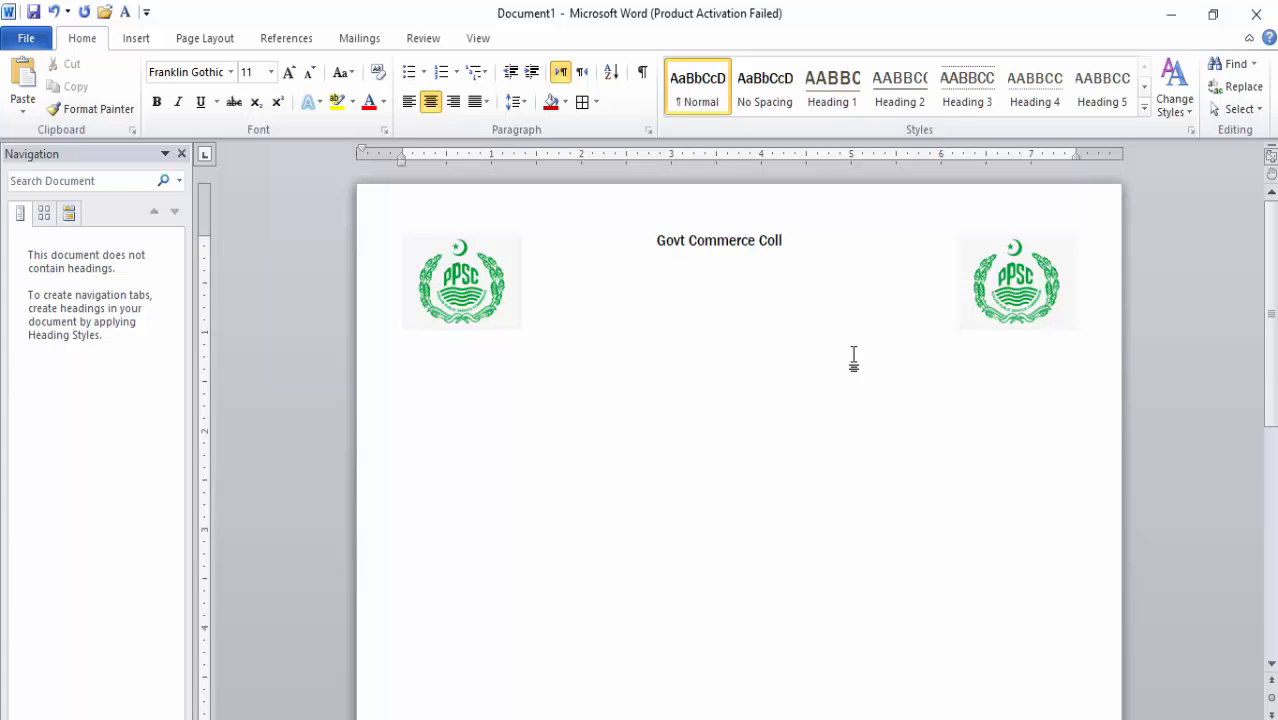
type("ege Min")
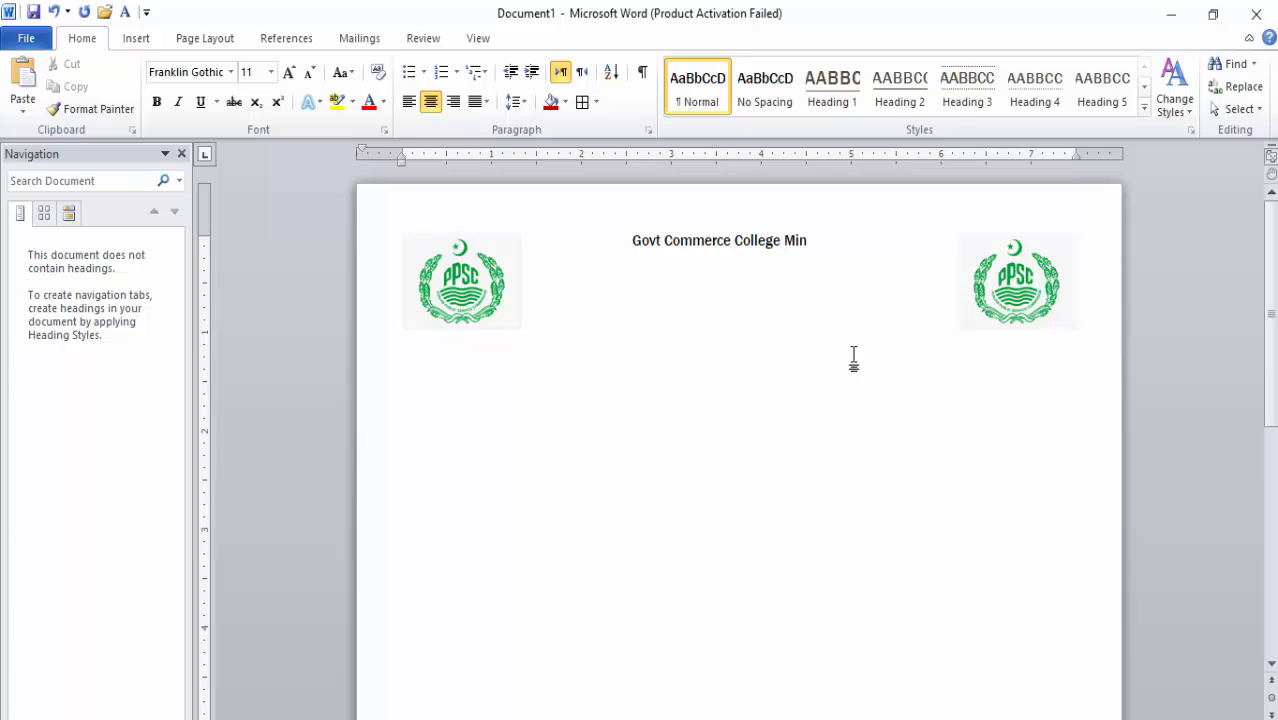
type("chinabad")
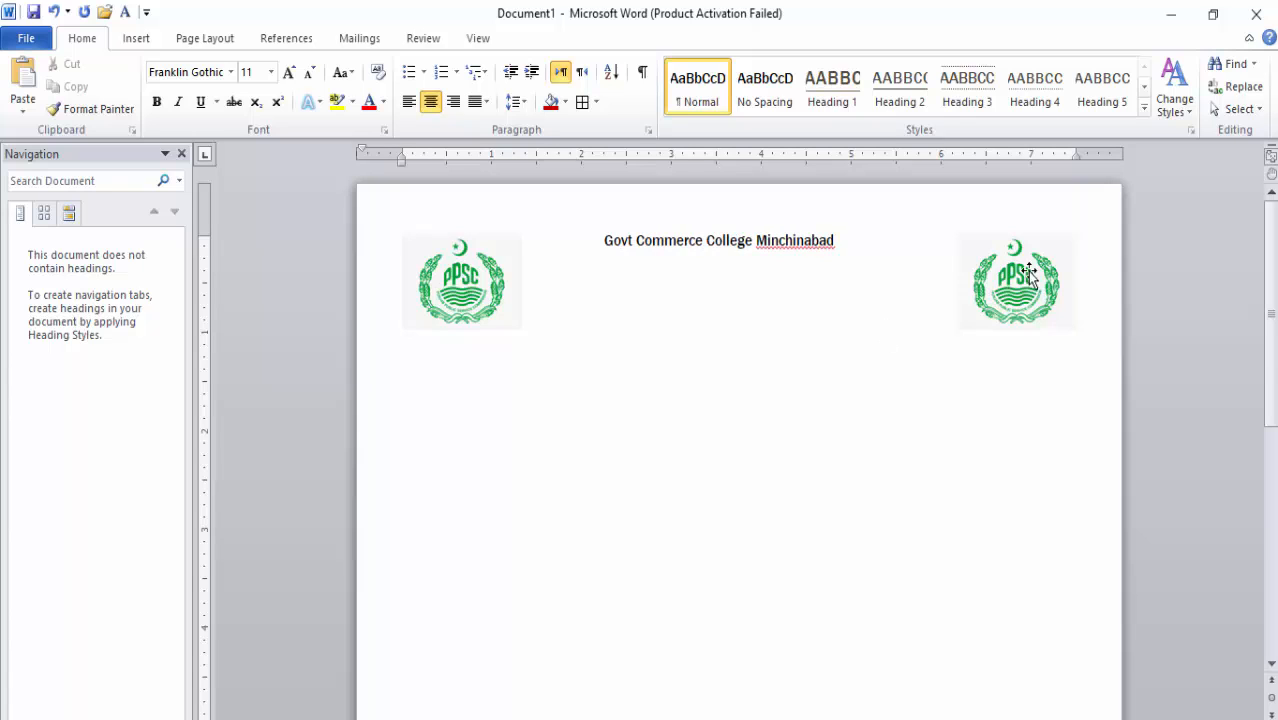
right_click(810, 244)
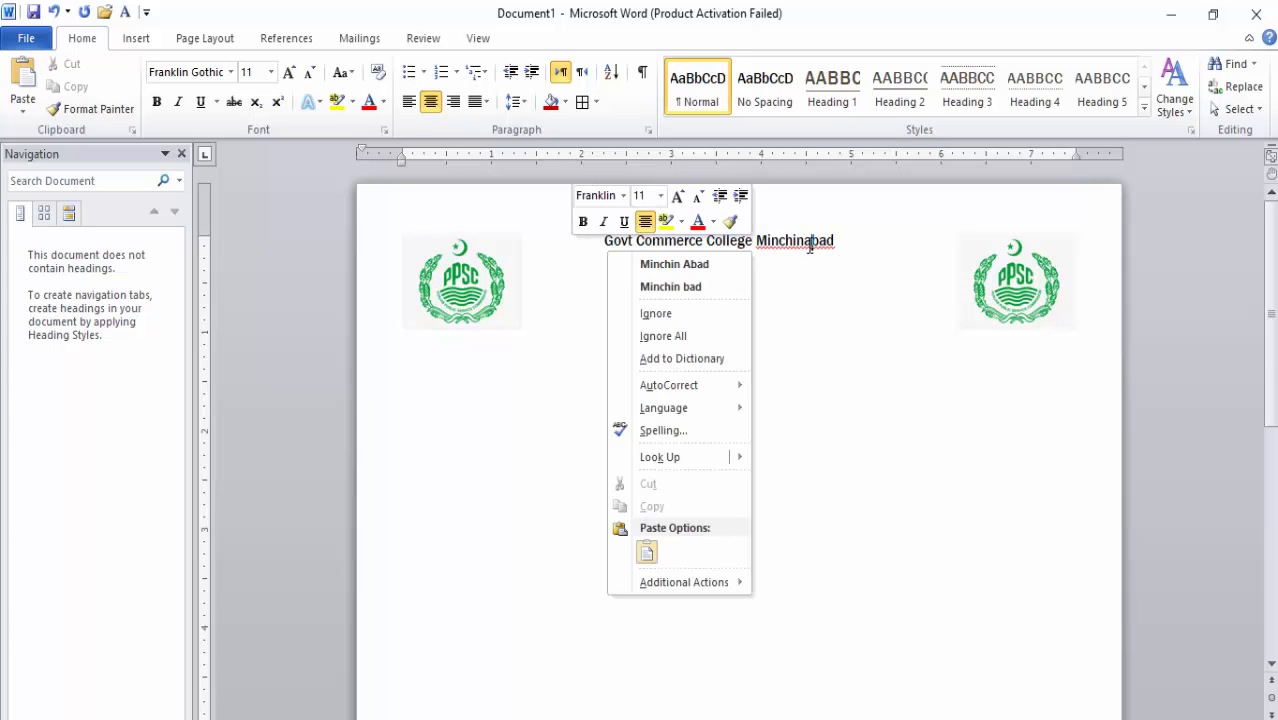
left_click(674, 264)
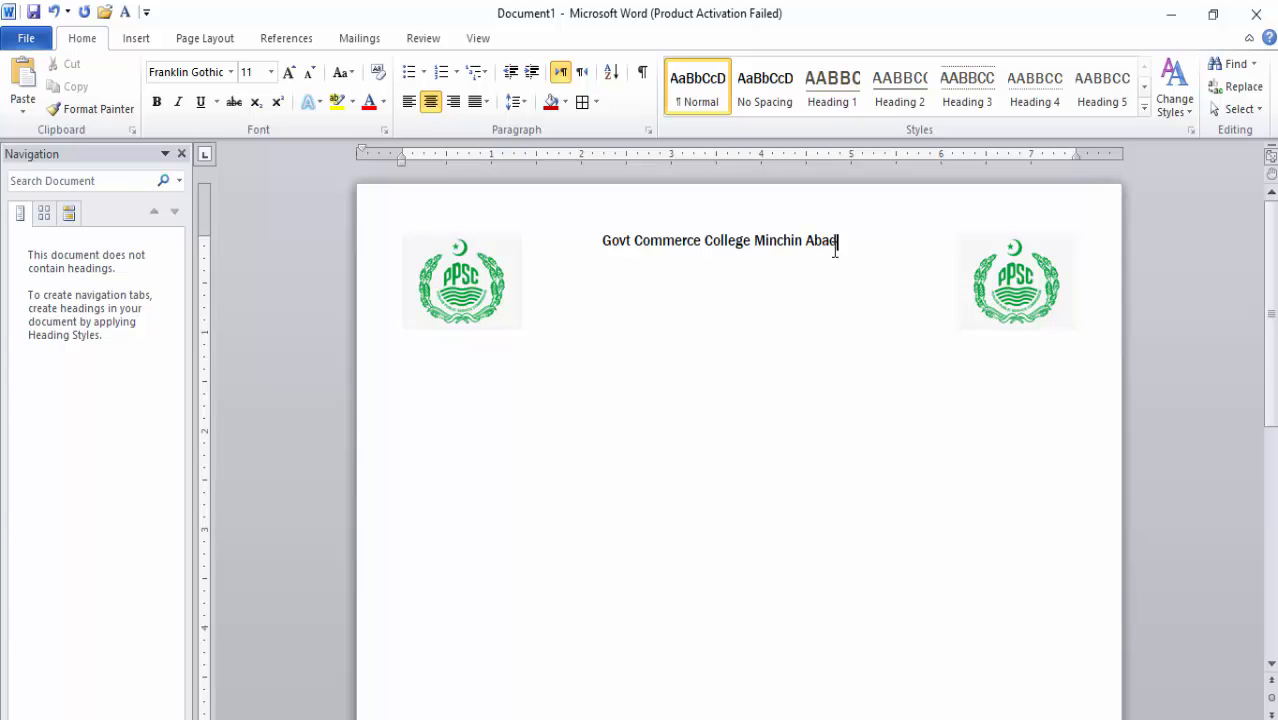
Step: Select only the heading text, without the logos, and enlarge its font to 20 pt
mouse_move(834, 248)
left_mouse_down()
mouse_move(577, 251)
mouse_move(856, 246)
mouse_move(841, 240)
mouse_move(840, 252)
left_mouse_up()
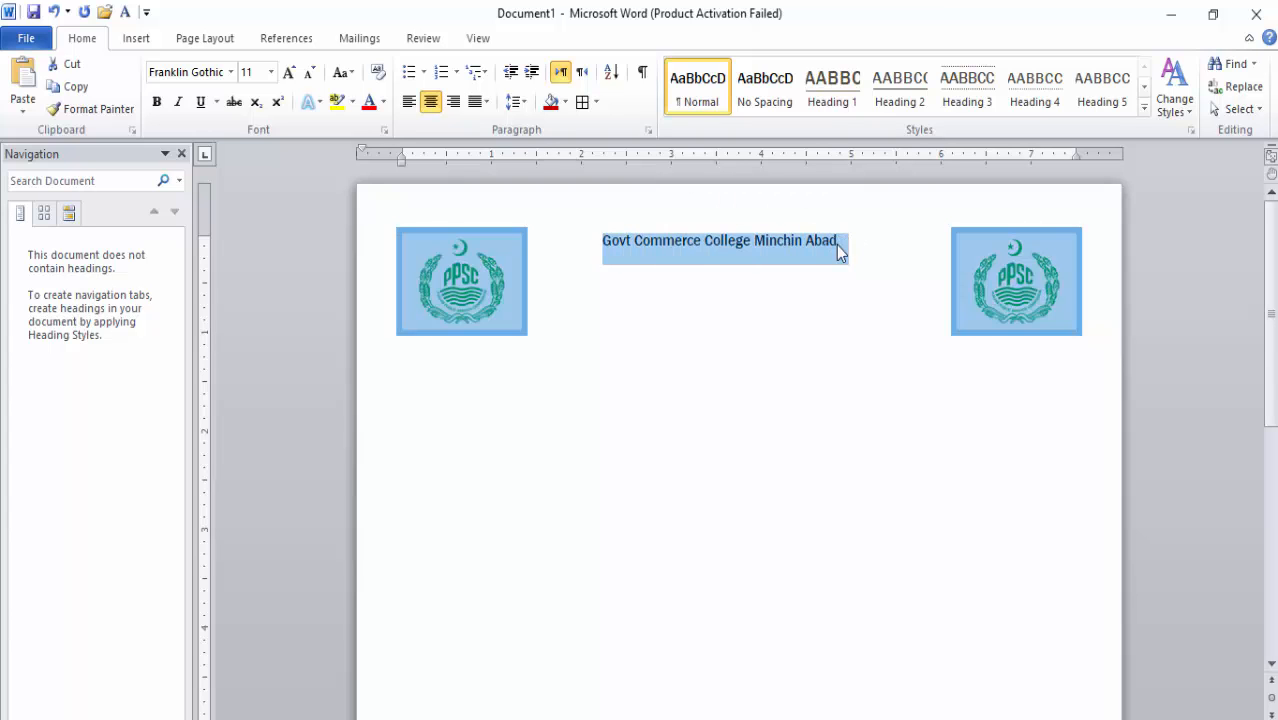
triple_click(838, 249)
left_click(838, 248)
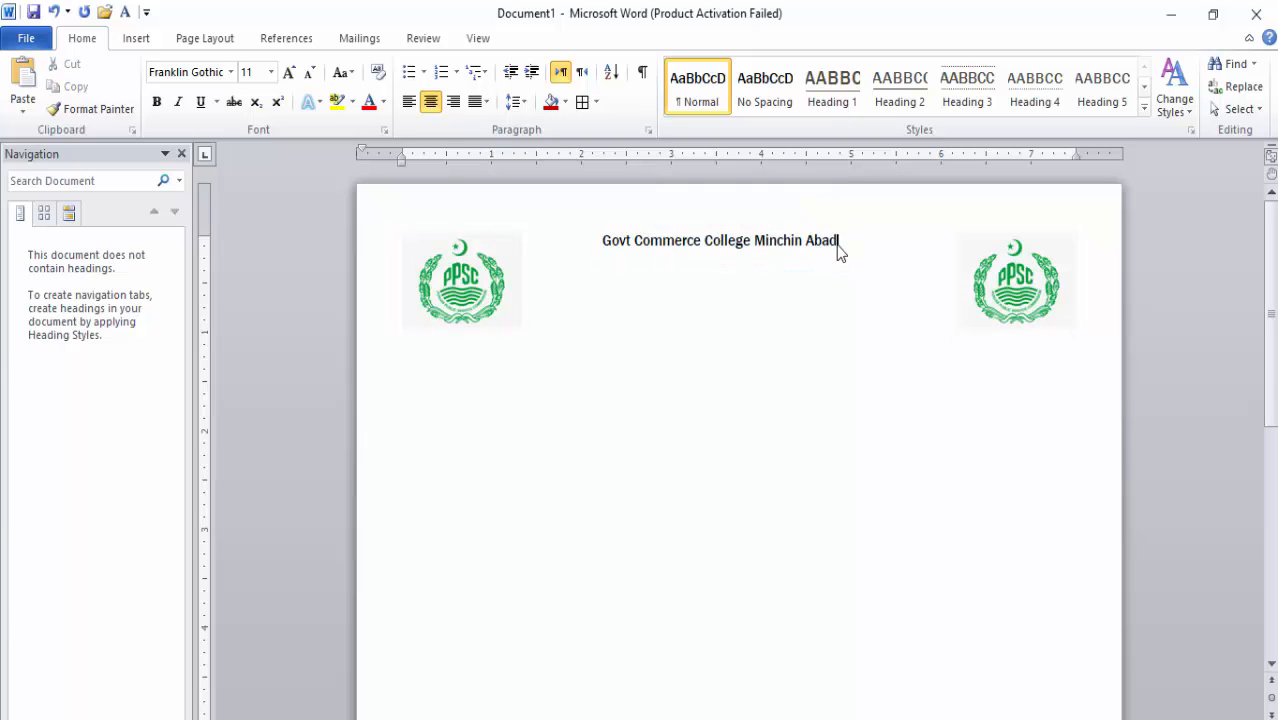
key("ctrl+shift+Left")
key("ctrl+shift+Left")
key("ctrl+shift+Left")
key("ctrl+shift+Left")
key("ctrl+shift+Left")
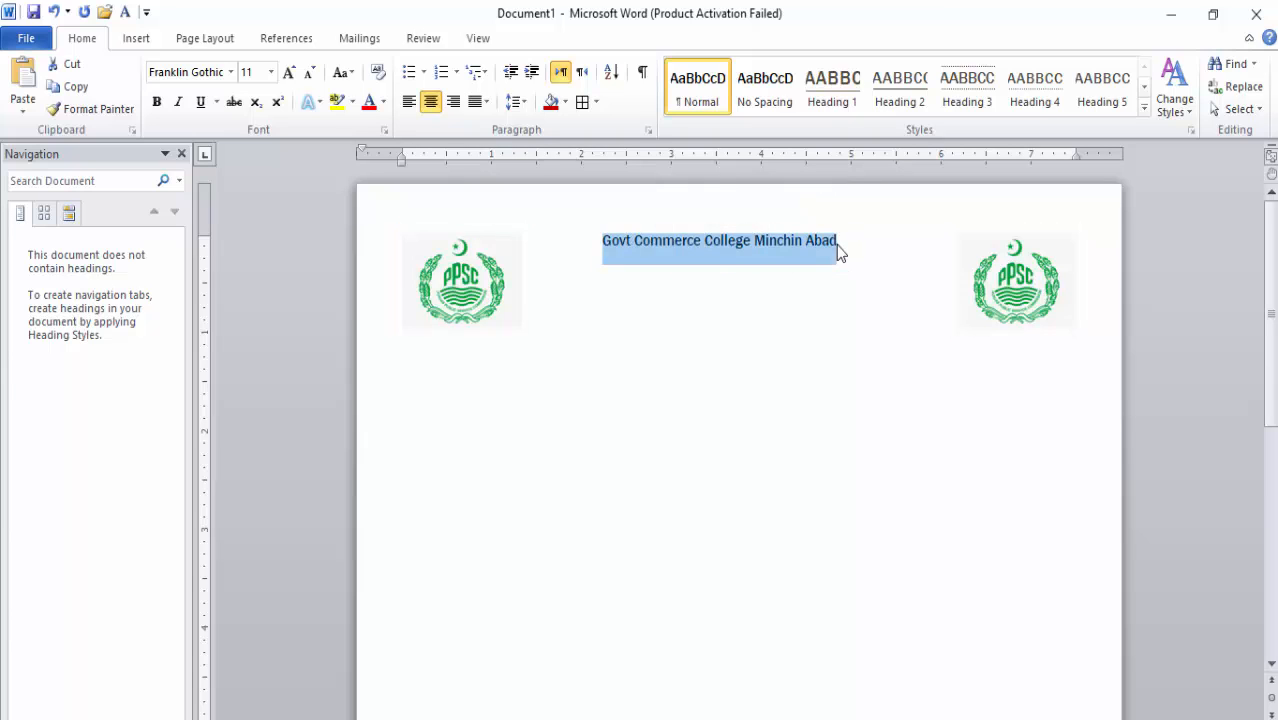
key("ctrl+bracketright")
key("ctrl+bracketright")
key("ctrl+bracketright")
key("ctrl+bracketright")
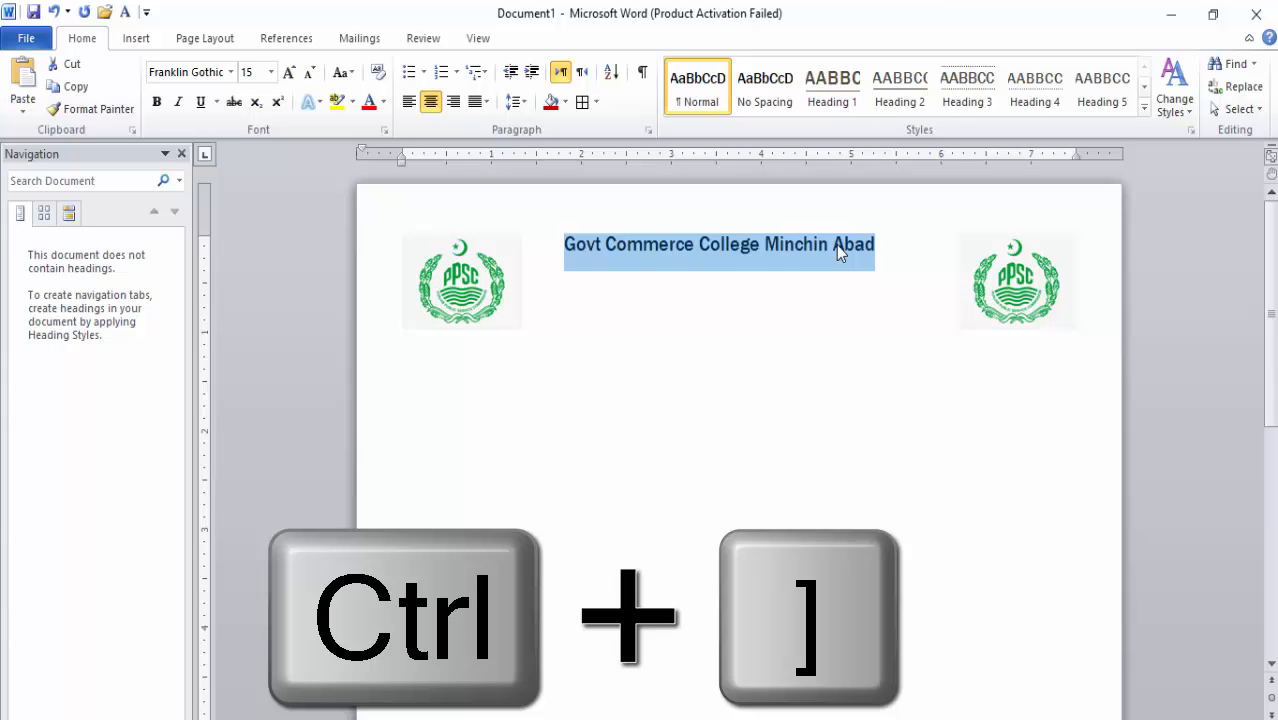
key("ctrl+bracketright")
key("ctrl+bracketright")
key("ctrl+bracketright")
key("ctrl+bracketright")
key("ctrl+bracketright")
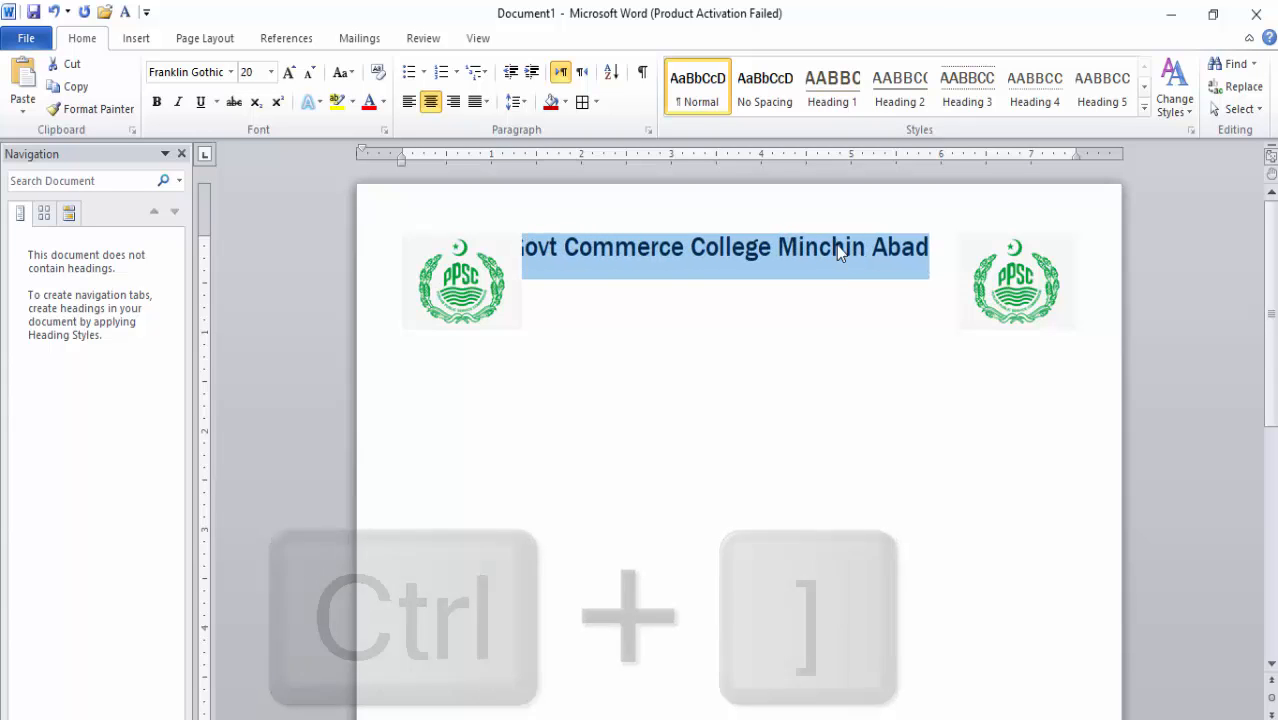
Step: Reduce the heading's font size to 18 pt and make it bold
key("ctrl+bracketleft")
key("ctrl+bracketleft")
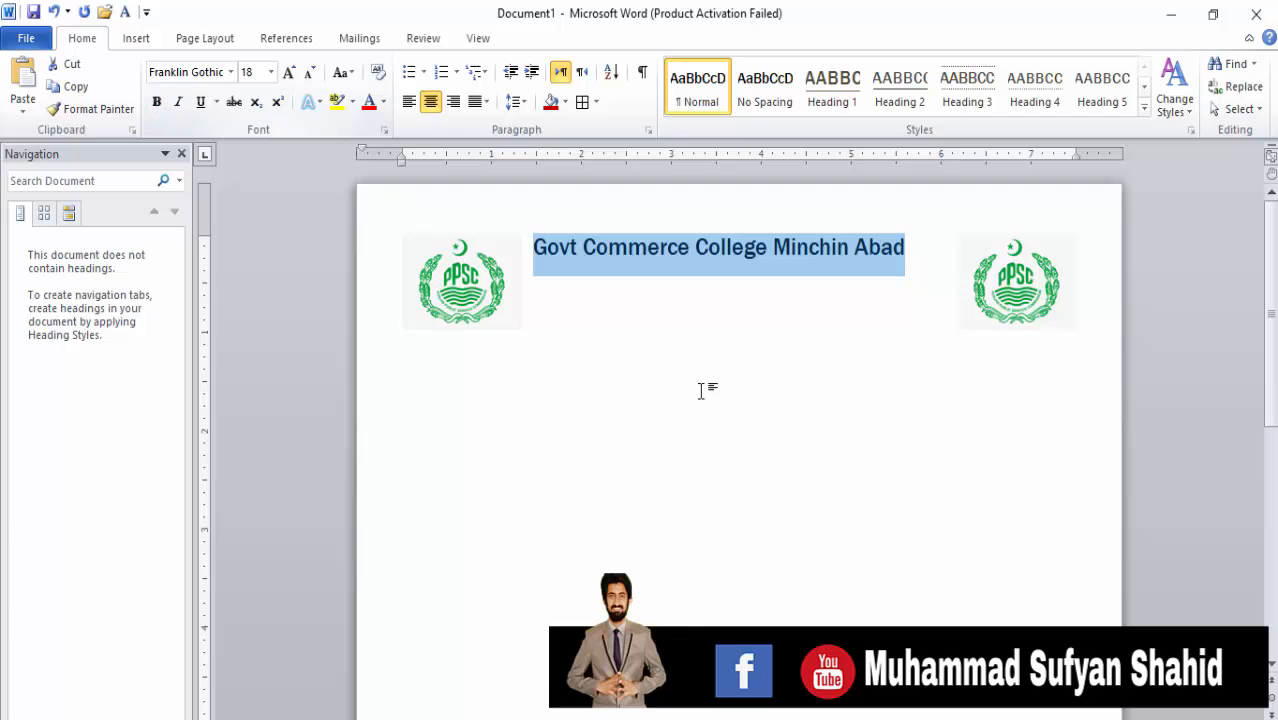
key("ctrl+b")
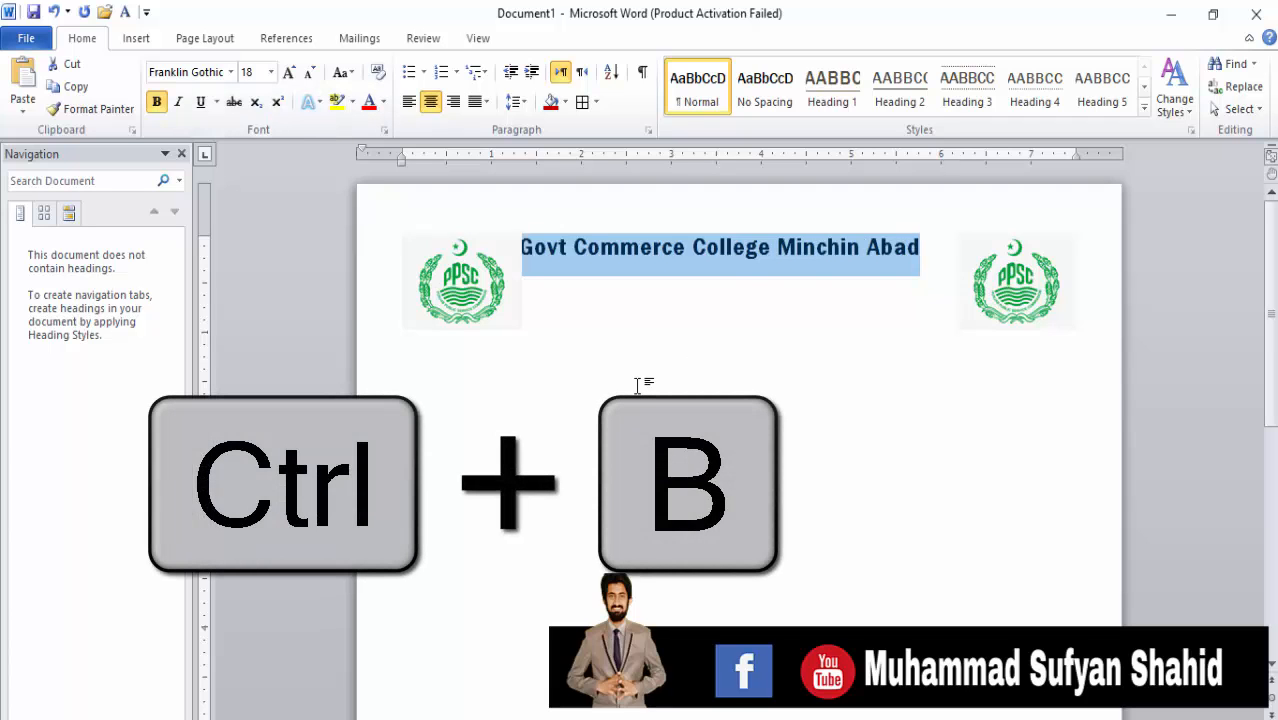
Step: Reduce the bold heading's font size to 17 pt and underline it
key("ctrl+bracketleft")
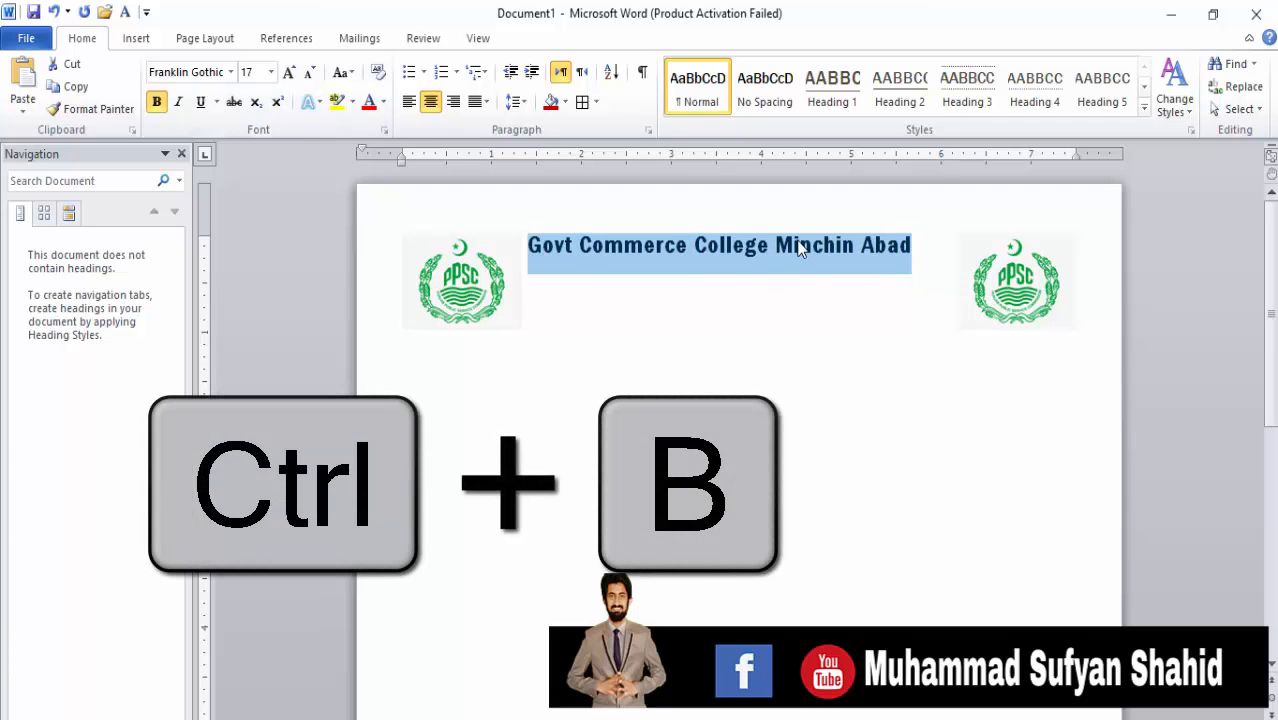
key("ctrl+u")
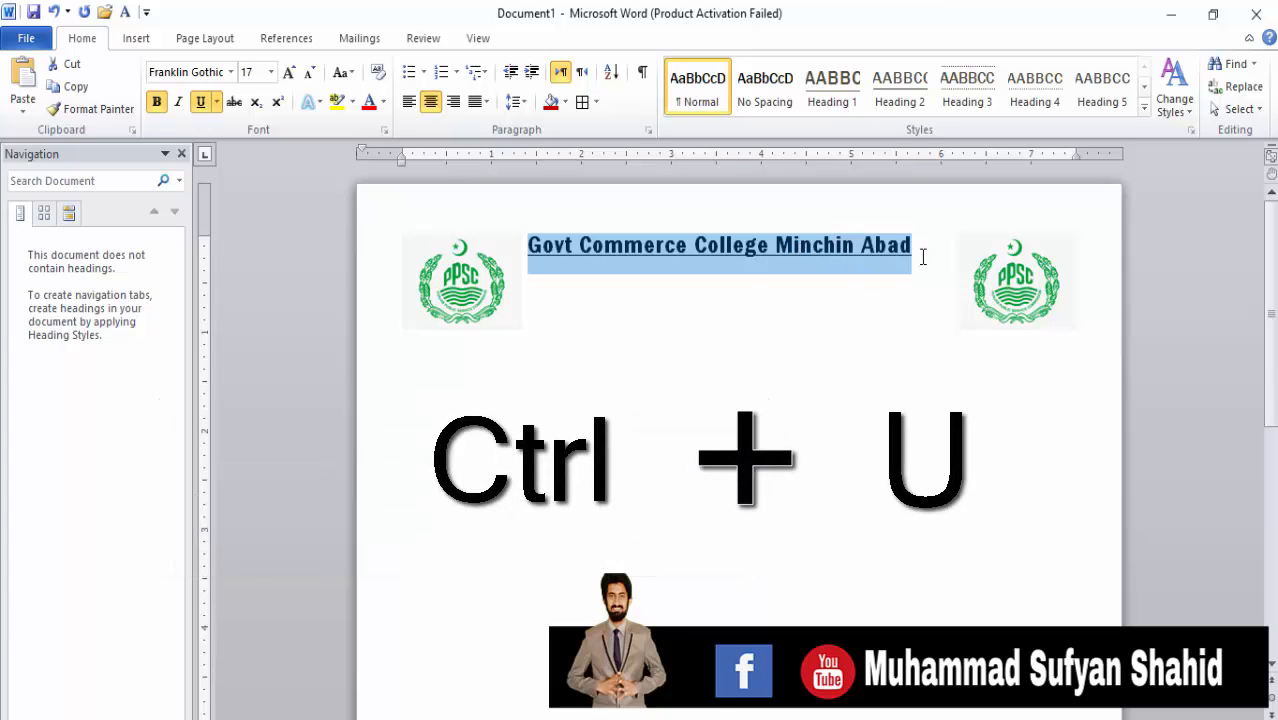
Step: Break the heading after "College" so that "Minchin Abad" sits on its own second line
left_click(923, 257)
key("Left")
key("Left")
key("Left")
key("Left")
key("Left")
key("Left")
key("Left")
key("Left")
key("Left")
key("Left")
key("Left")
key("Left")
key("Left")
key("Left")
key("Left")
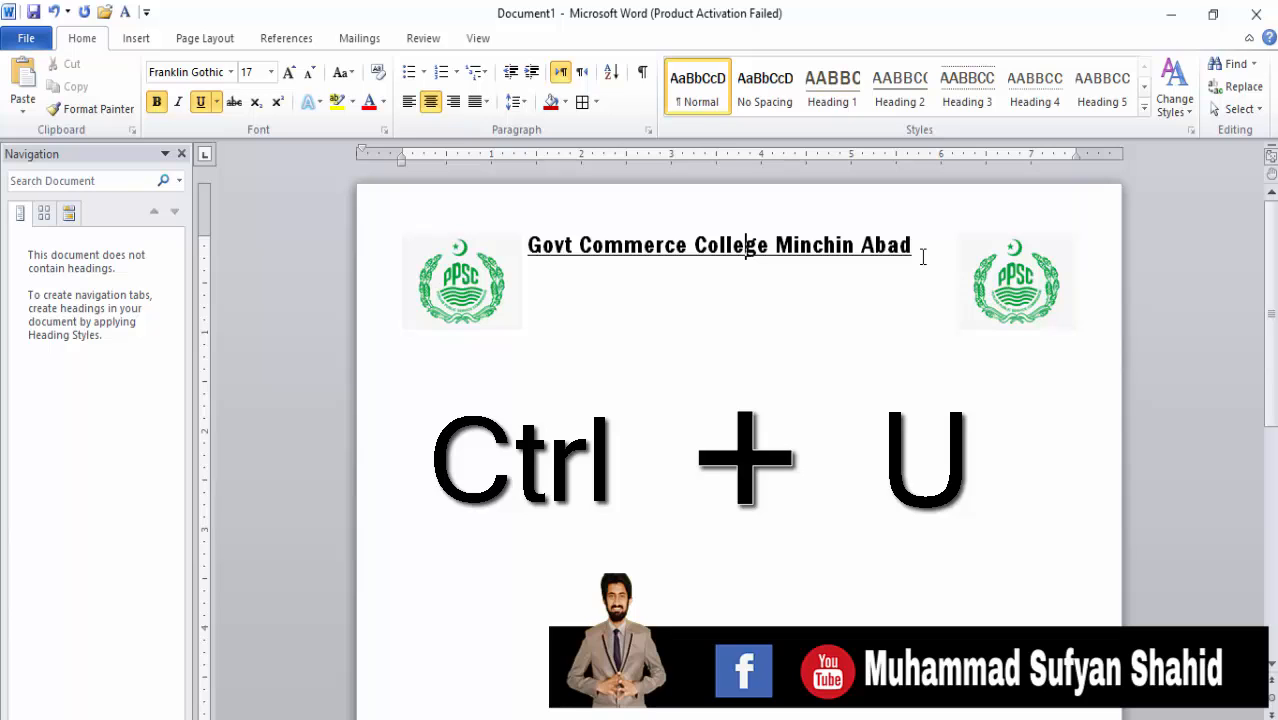
key("Right")
key("Right")
key("Right")
key("Right")
key("Return")
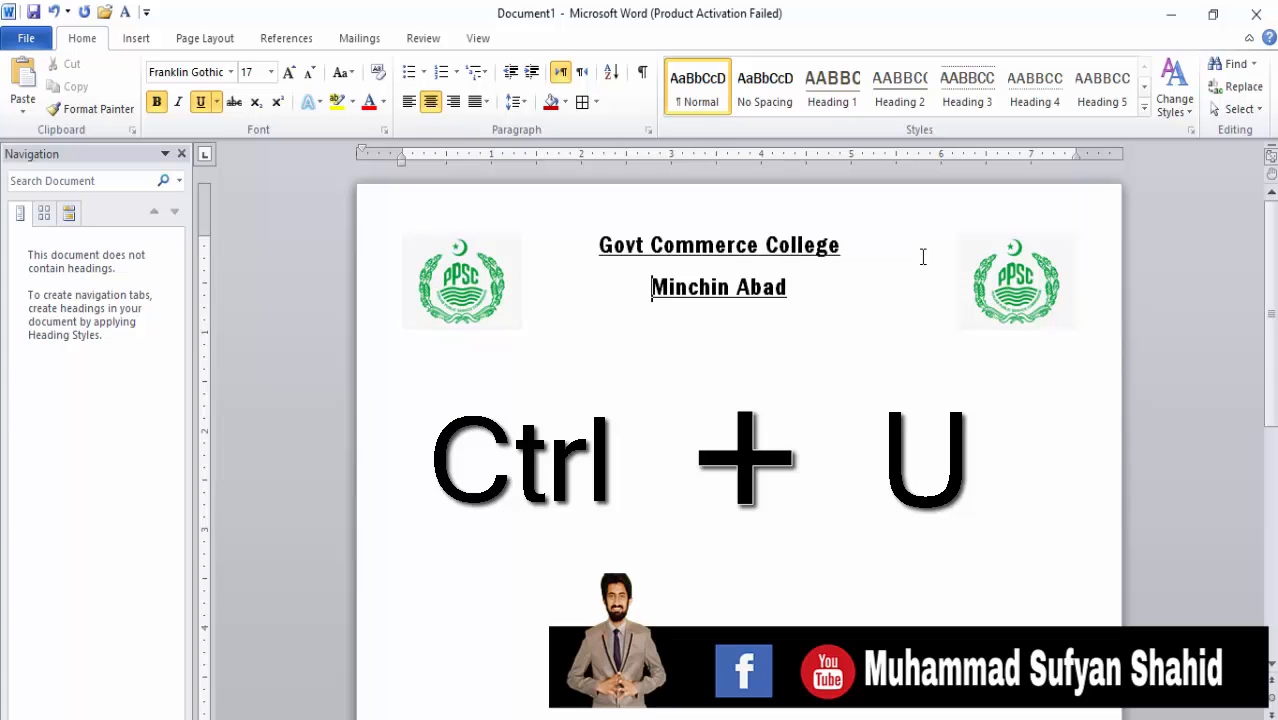
key("ctrl+a")
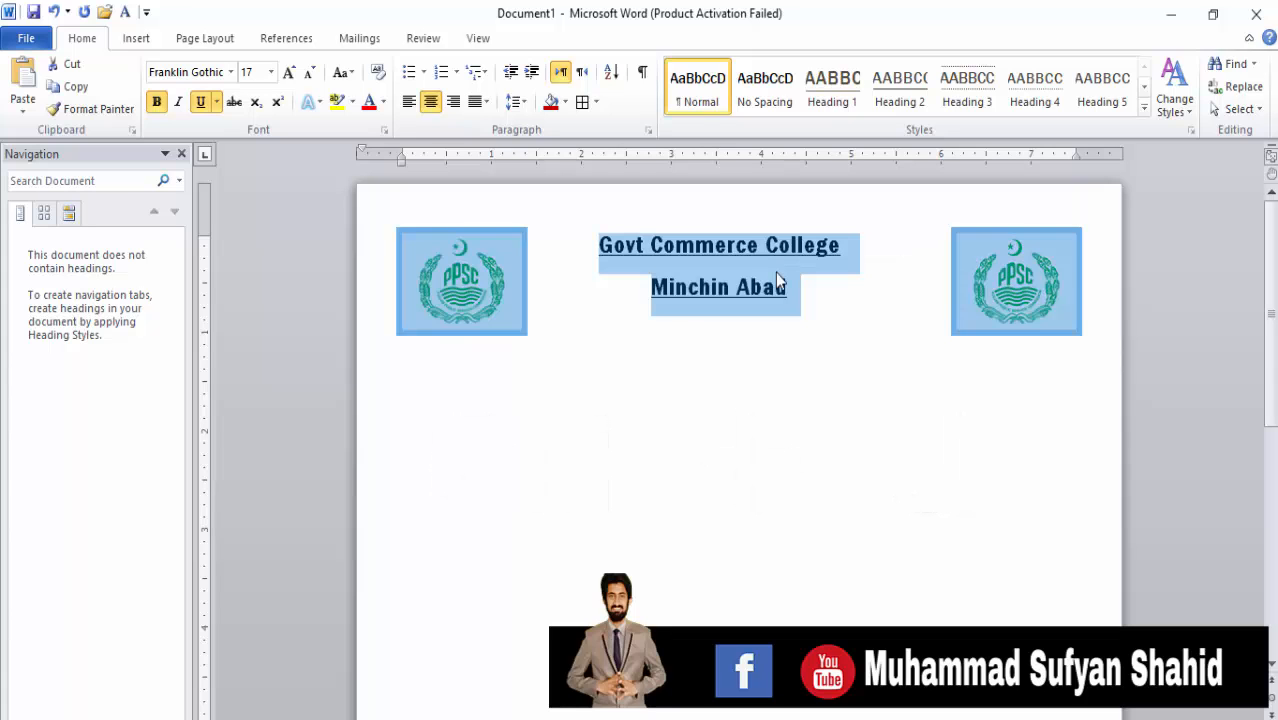
left_click(777, 282)
left_click_drag(777, 282, 611, 245)
left_click(610, 248)
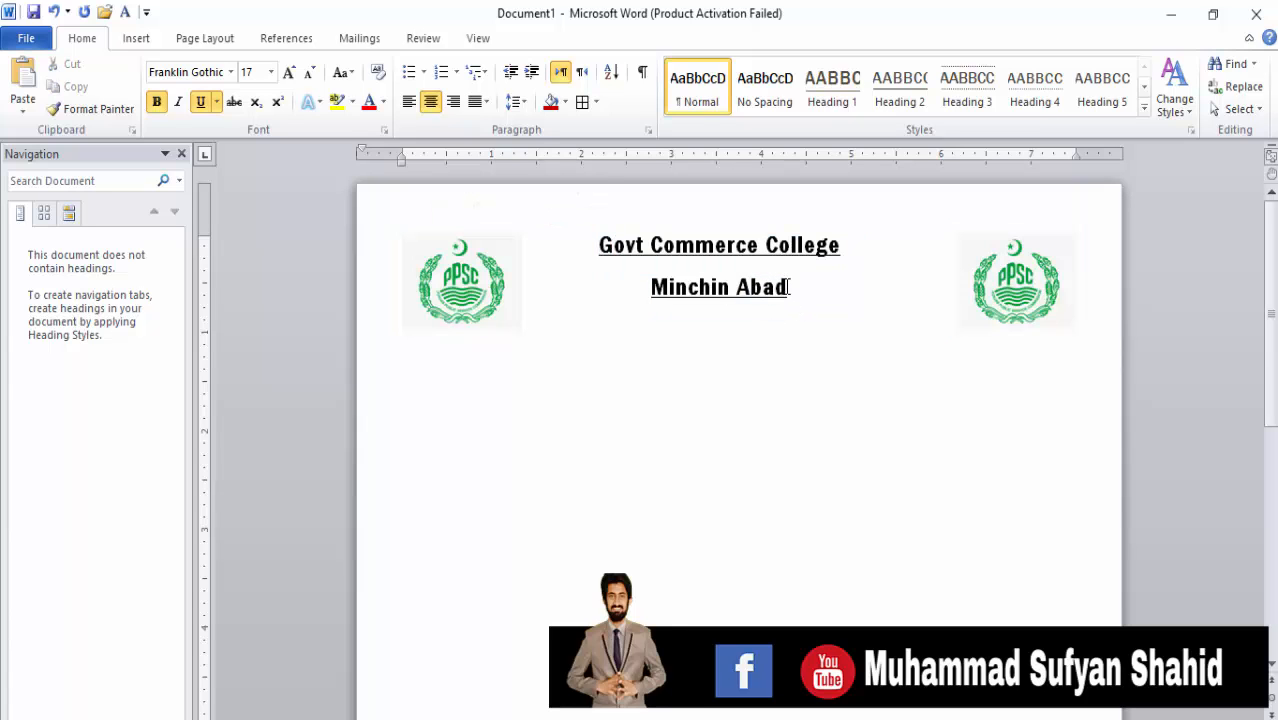
key("ctrl+shift+Left")
key("ctrl+shift+Left")
key("ctrl+shift+Left")
key("ctrl+shift+Left")
key("ctrl+shift+Left")
key("ctrl+shift+Left")
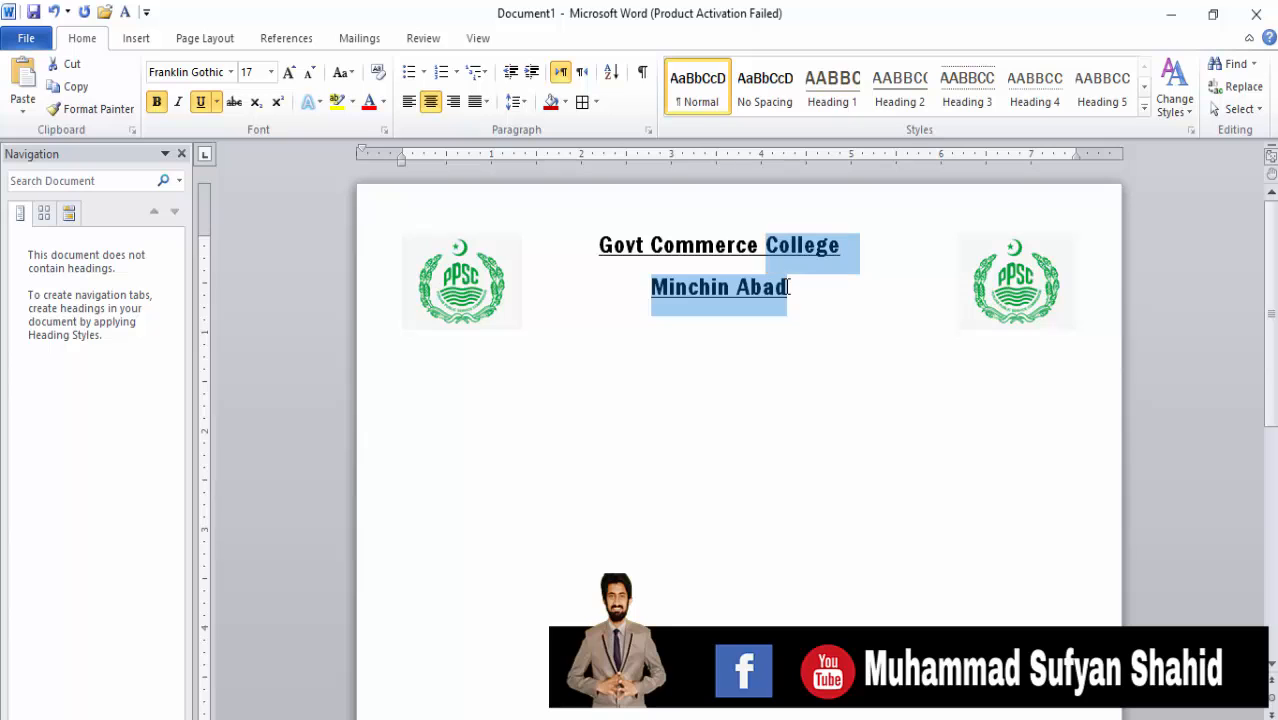
left_click(788, 287)
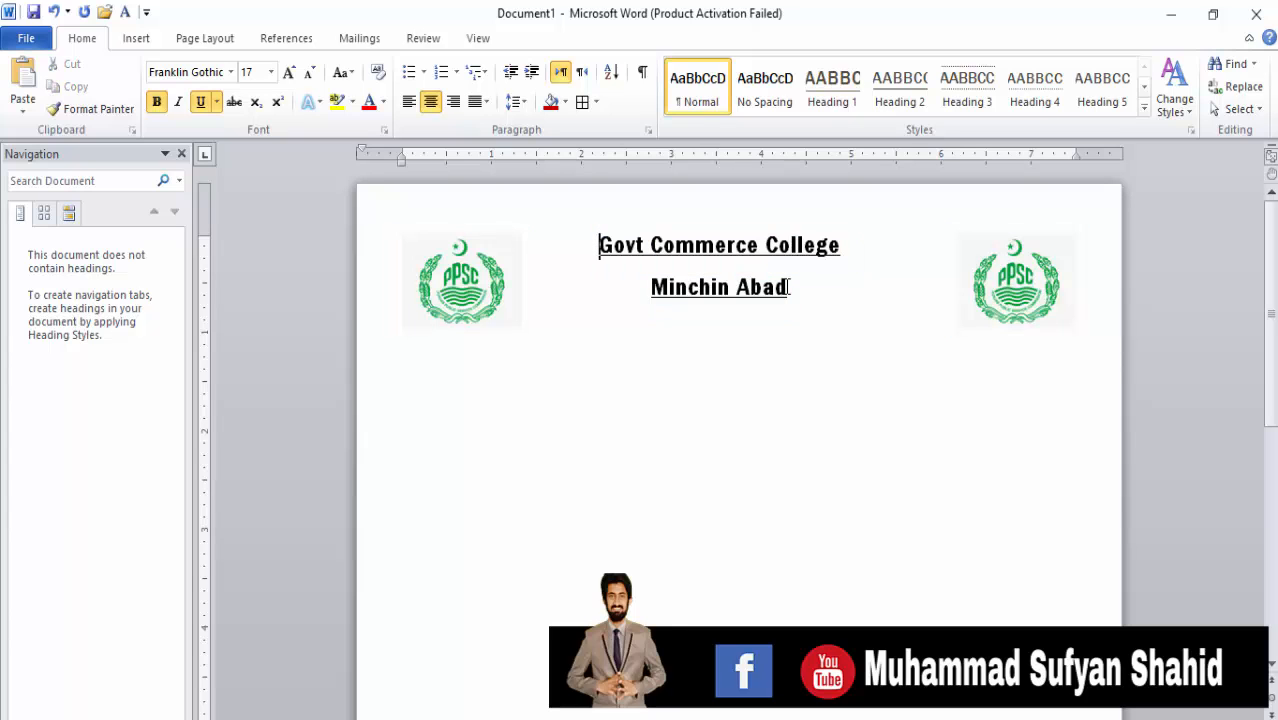
Step: Select both heading lines and enlarge their font to 25 pt
key("shift+Down")
left_click_drag(788, 287, 640, 253)
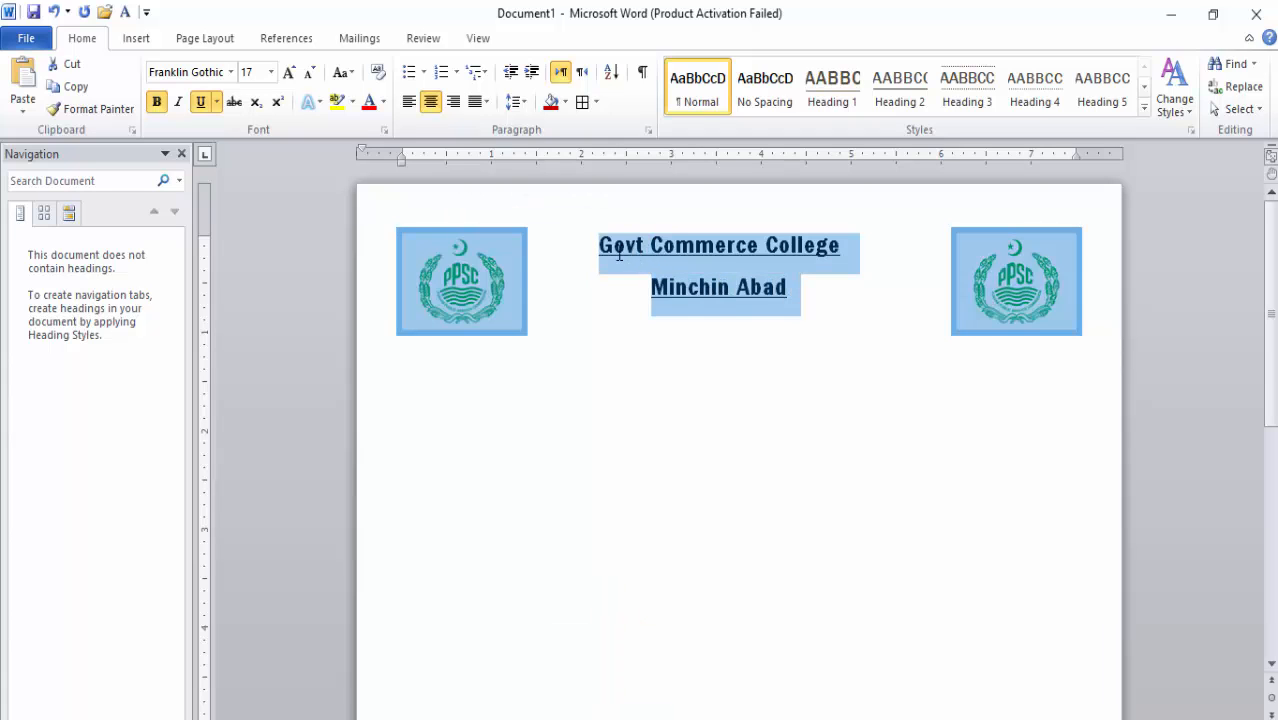
key("ctrl+bracketright")
key("ctrl+bracketright")
key("ctrl+bracketright")
key("ctrl+bracketright")
key("ctrl+bracketright")
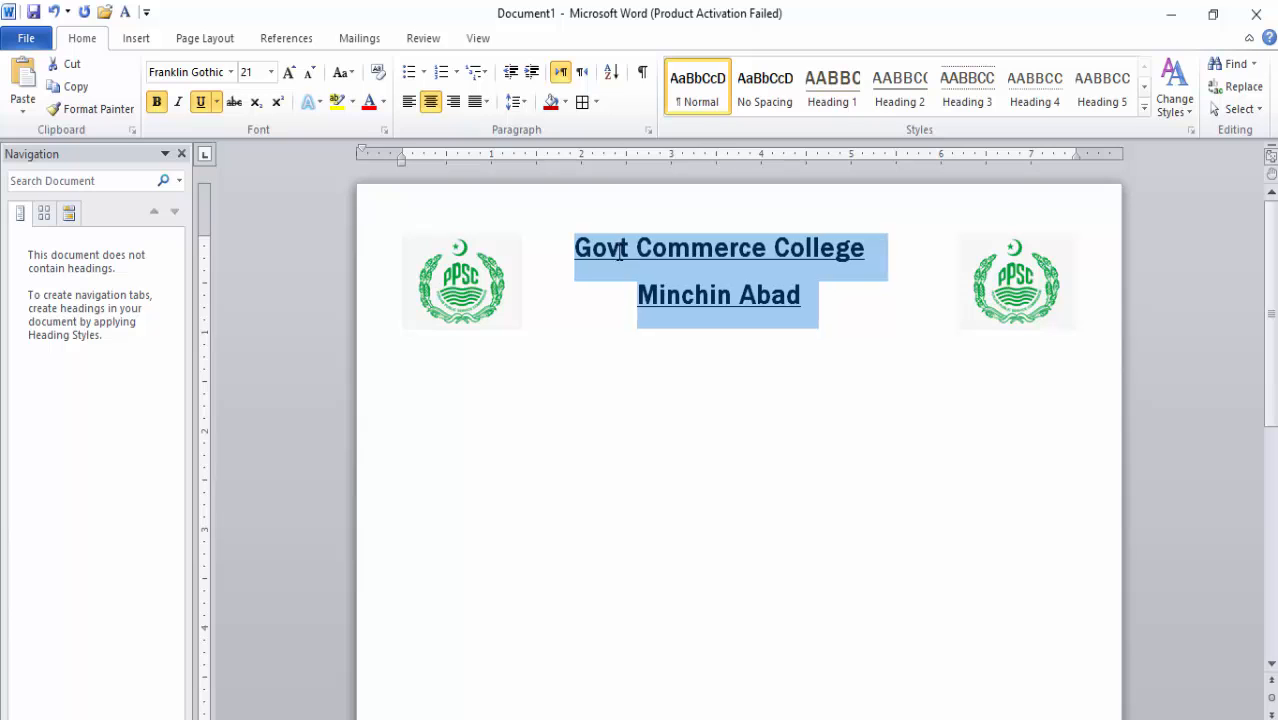
key("ctrl+bracketright")
key("ctrl+bracketright")
key("ctrl+bracketright")
key("ctrl+bracketright")
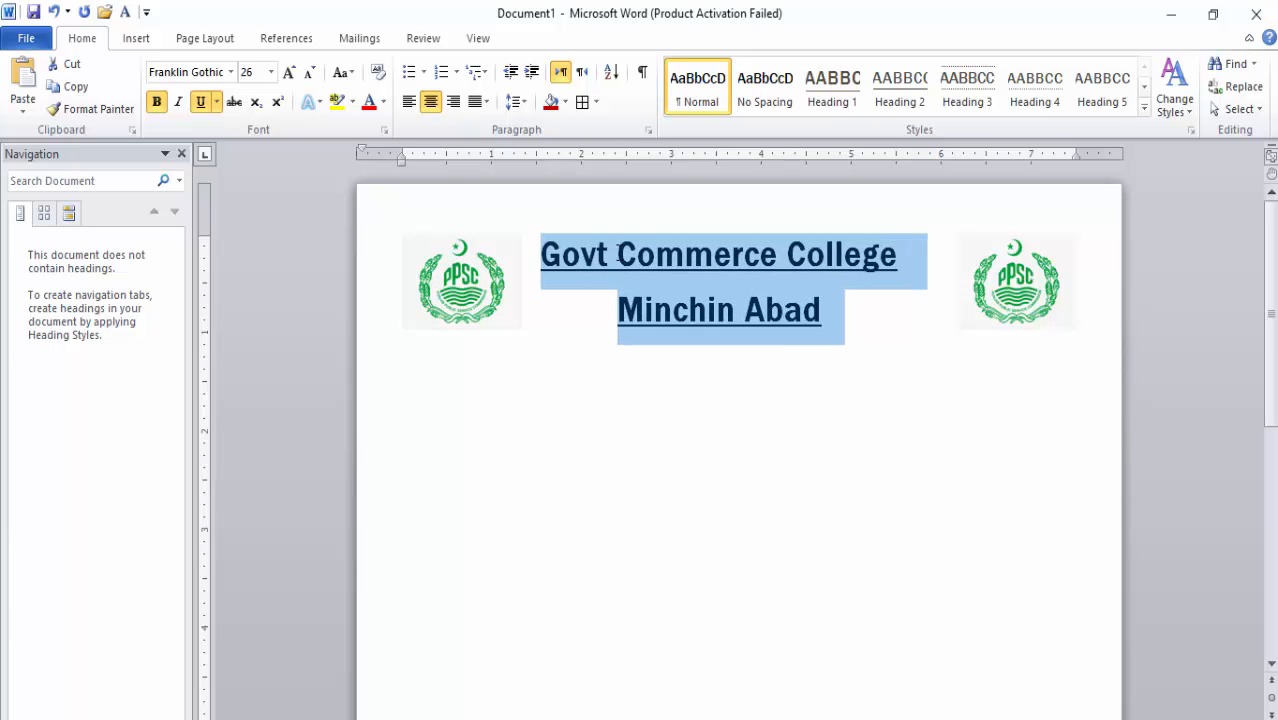
key("ctrl+bracketleft")
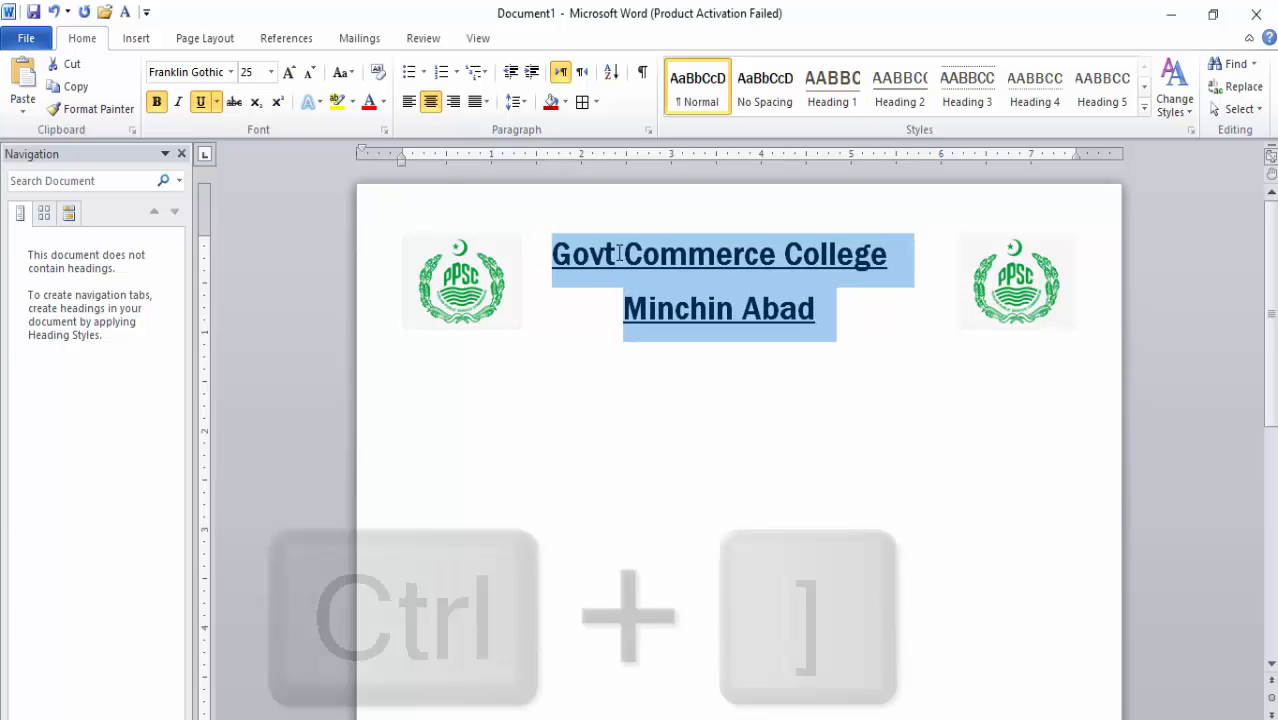
Step: Start a left-aligned paragraph below the heading after a blank line, with its first-line indent moved to the left margin
left_click(620, 252)
key("ctrl+End")
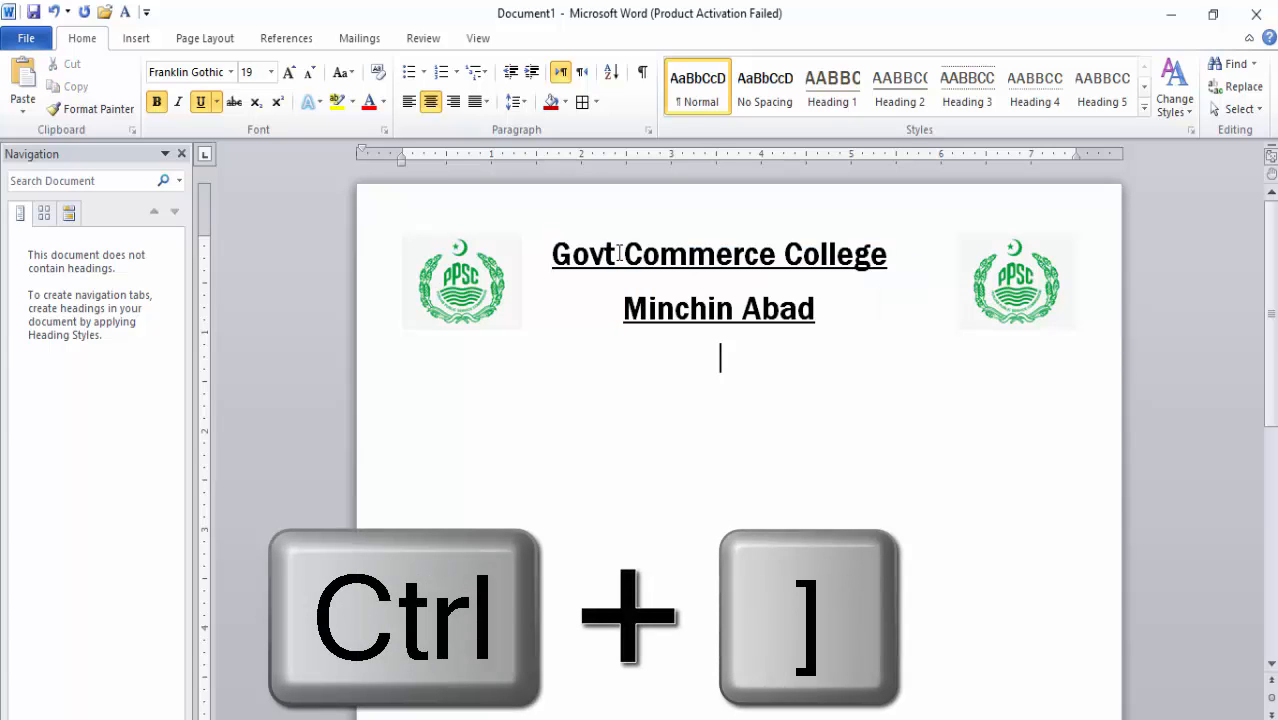
key("ctrl+l")
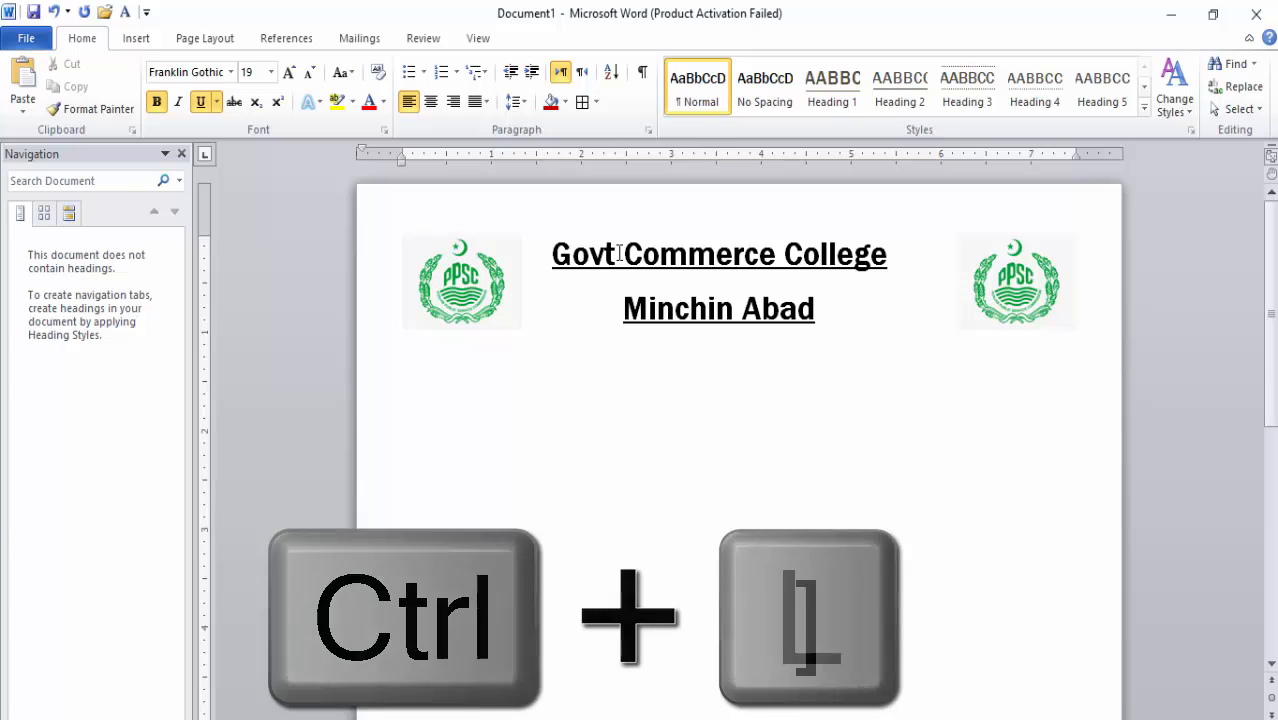
key("Return")
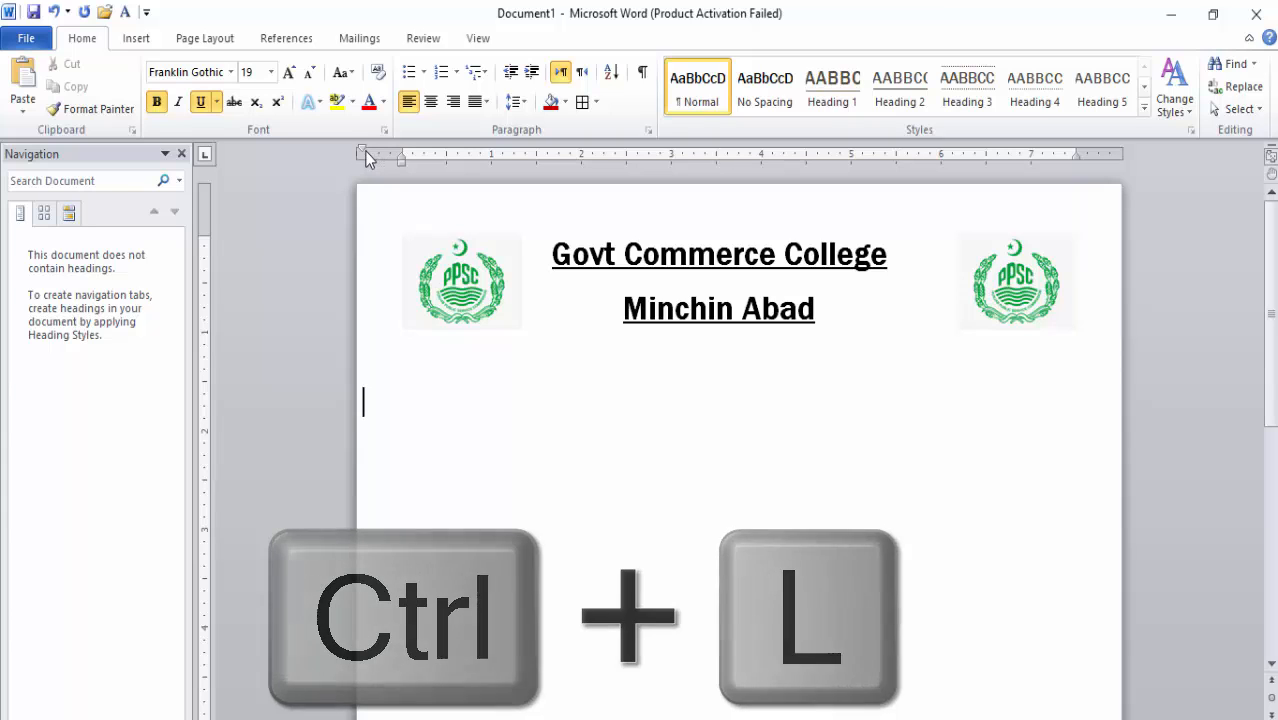
left_click_drag(364, 156, 400, 149)
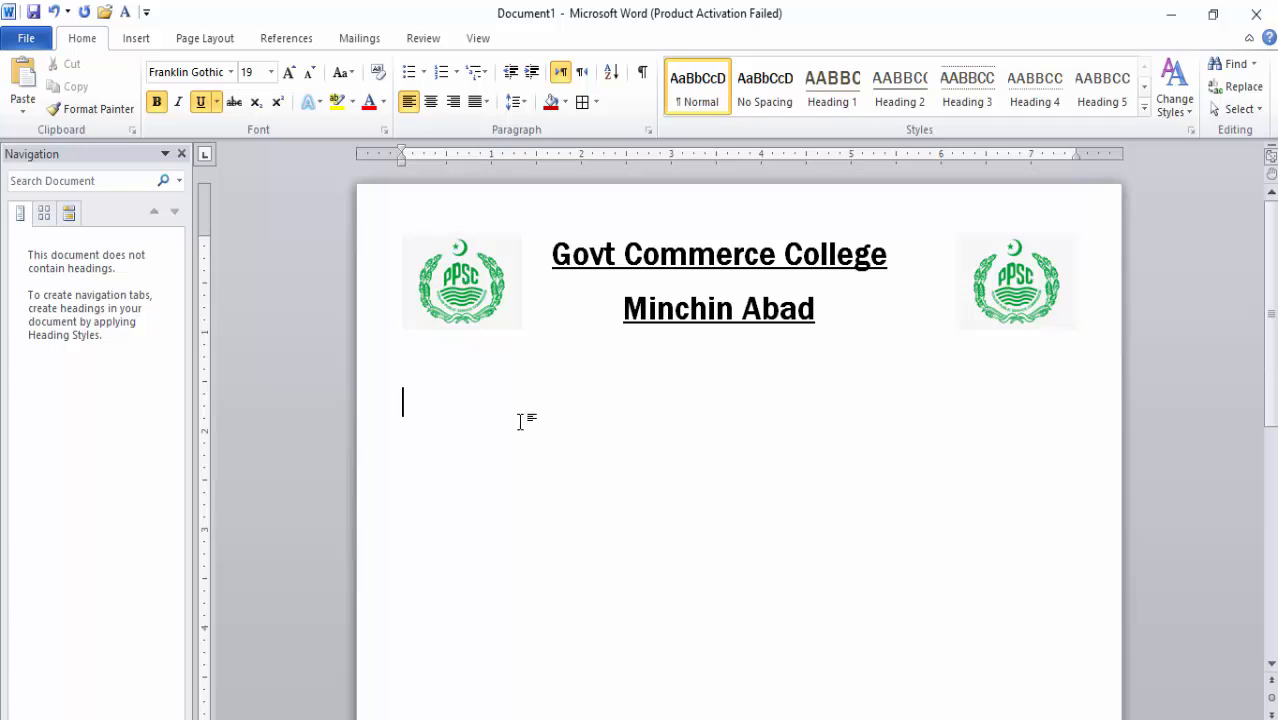
Step: Enter the labels "Name" and "Class" on separate lines, each followed by a long row of underscores
type("Name")
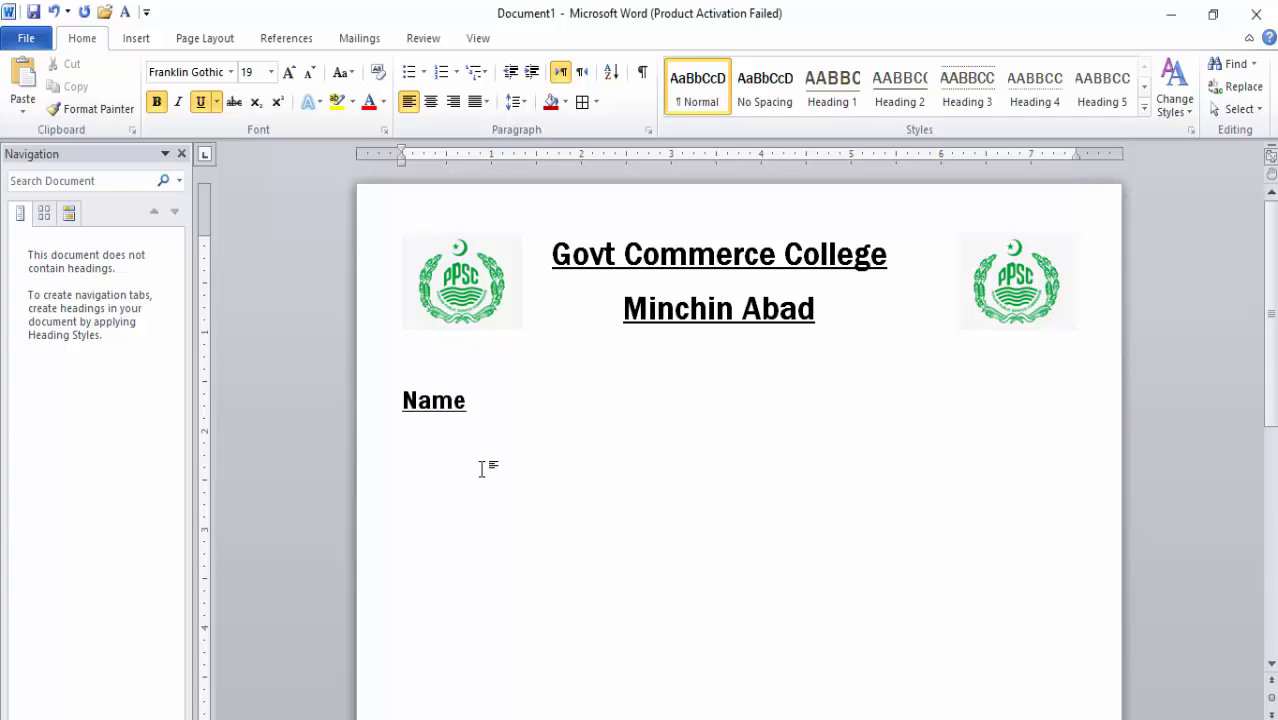
type("________________________________________")
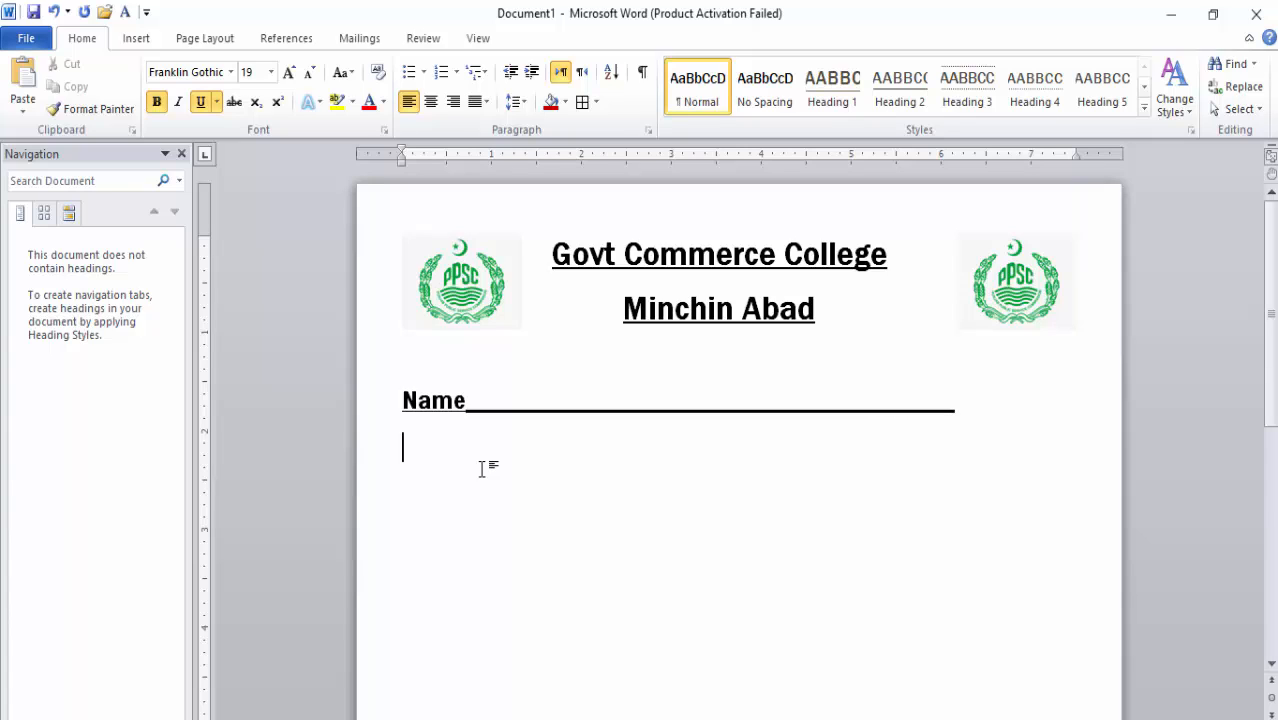
key("Return")
type("Class")
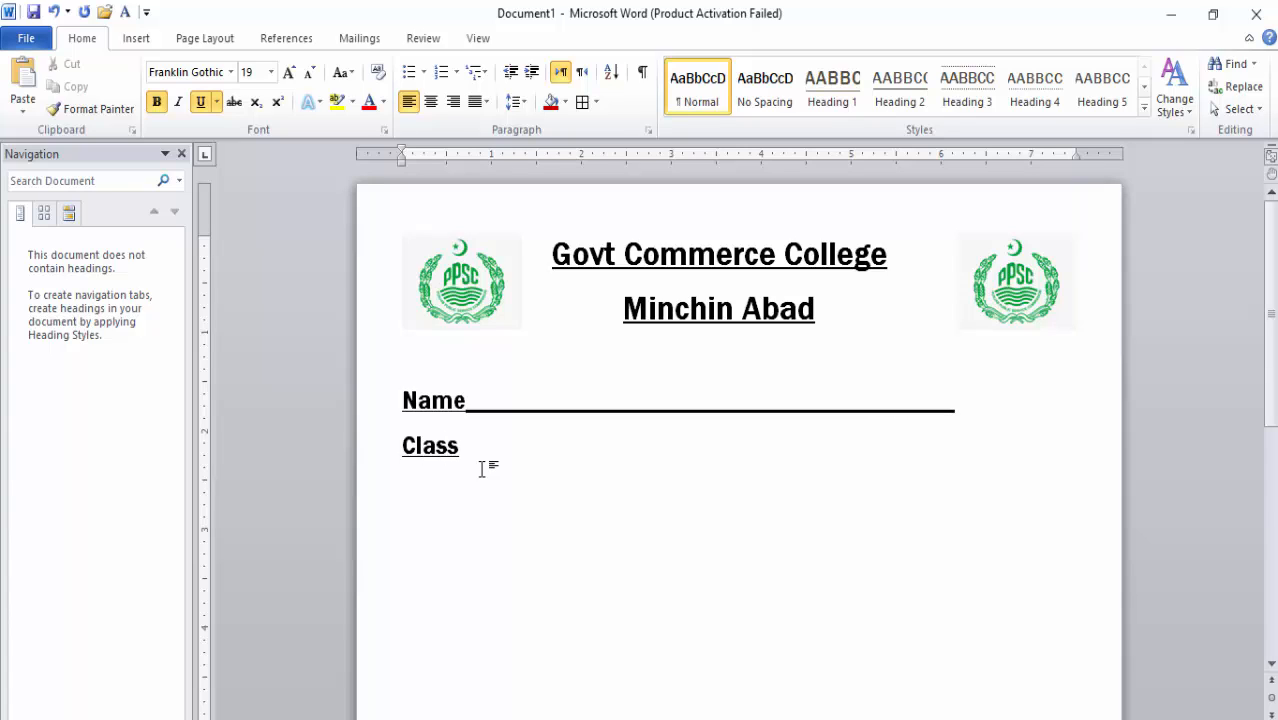
type("__________________")
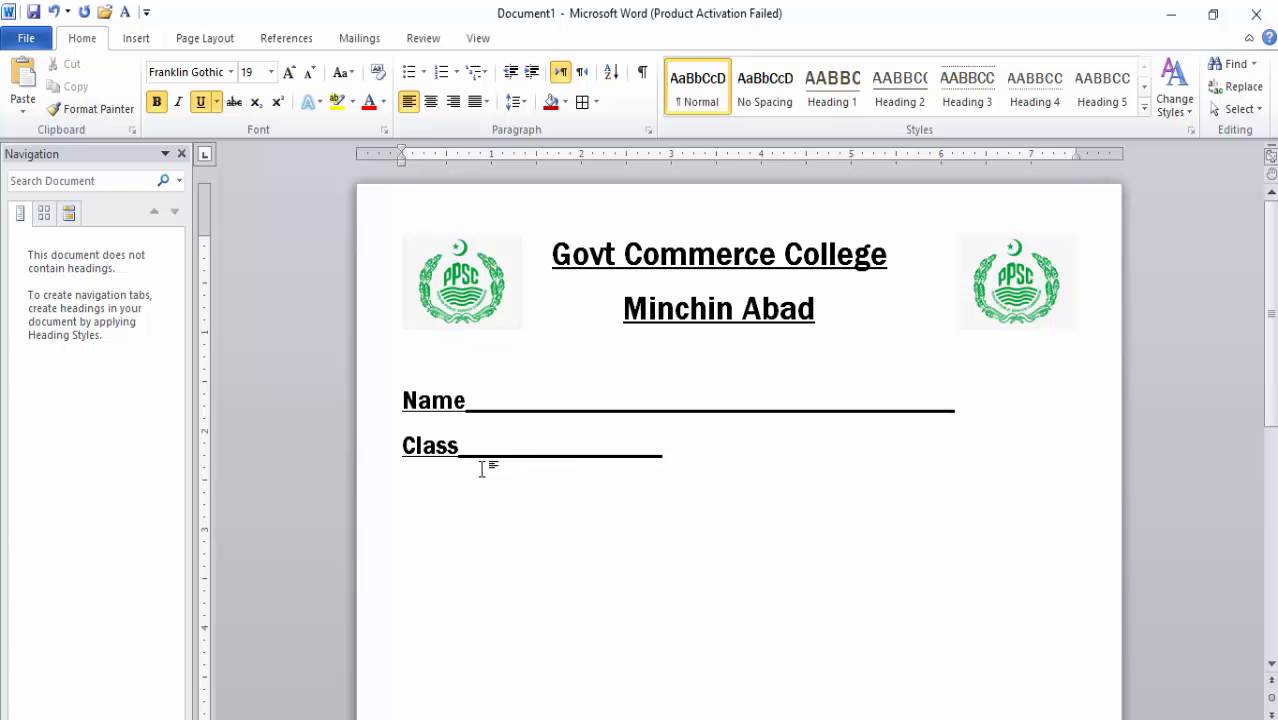
type("_______________________ ")
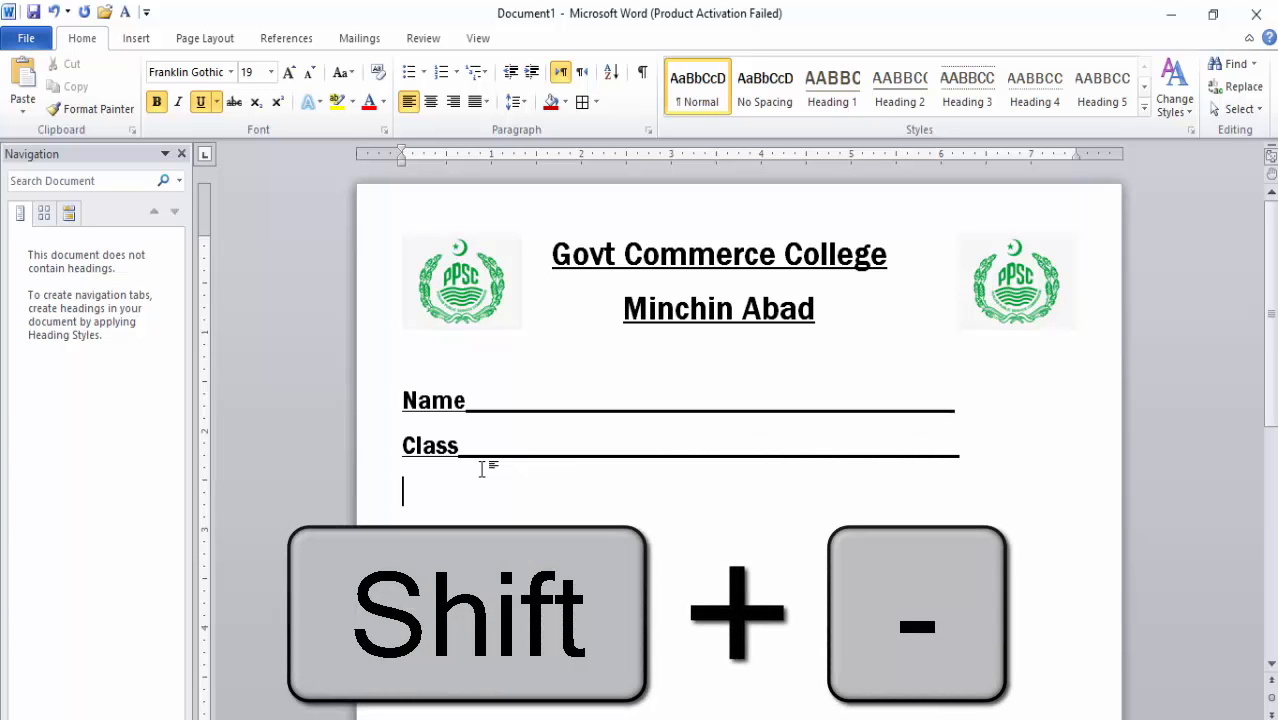
Step: Enter the label "Roll NO" on the third line, followed by underscores reaching the ends of the lines above
type("Roll")
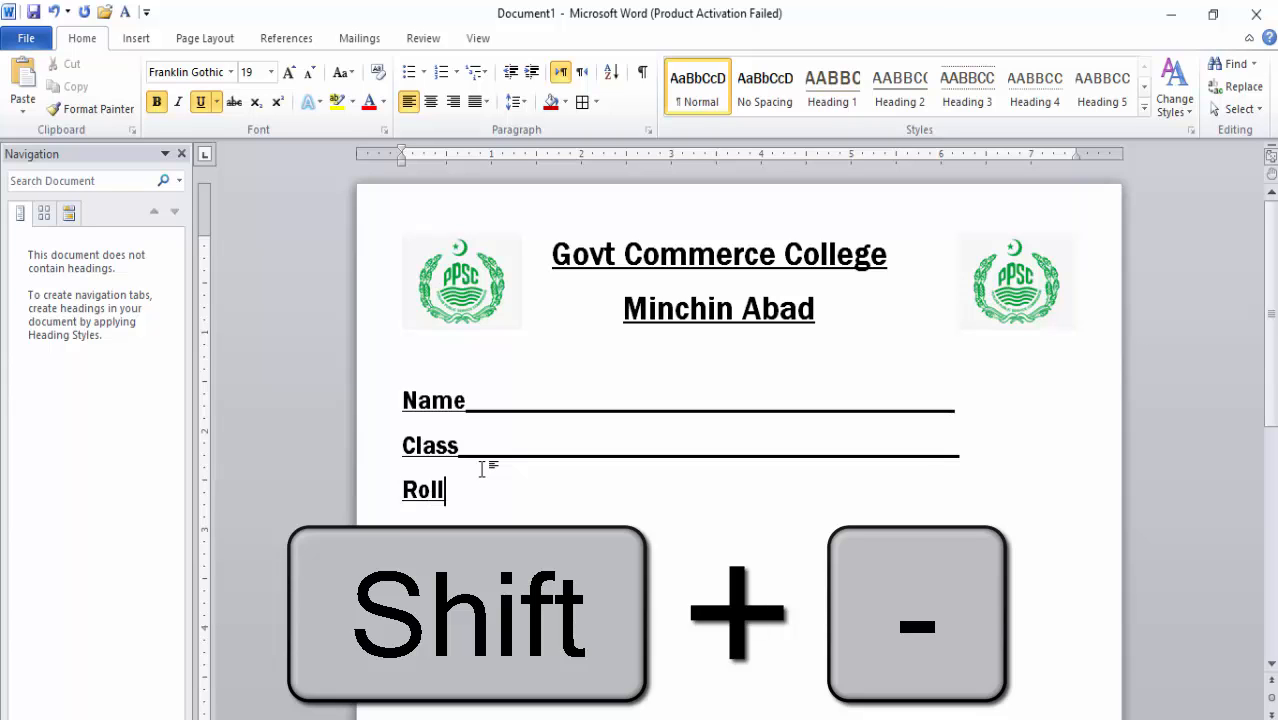
type(" NO")
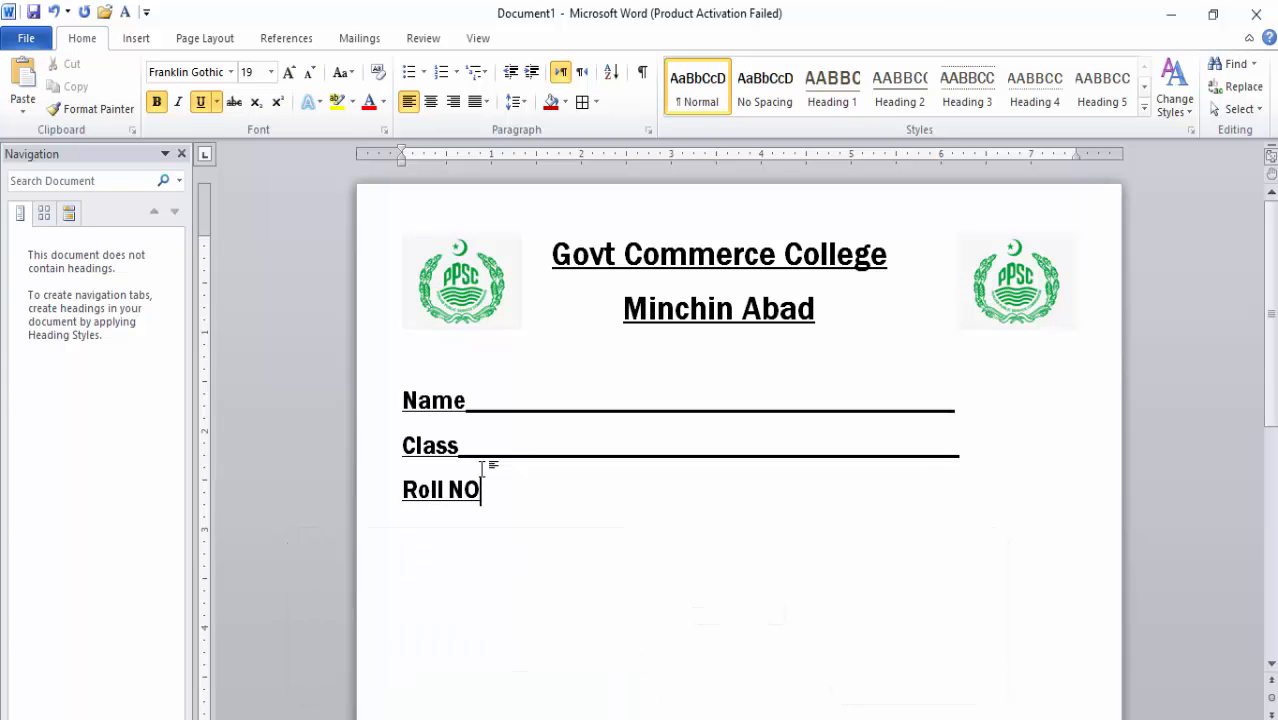
type("_____________________________________")
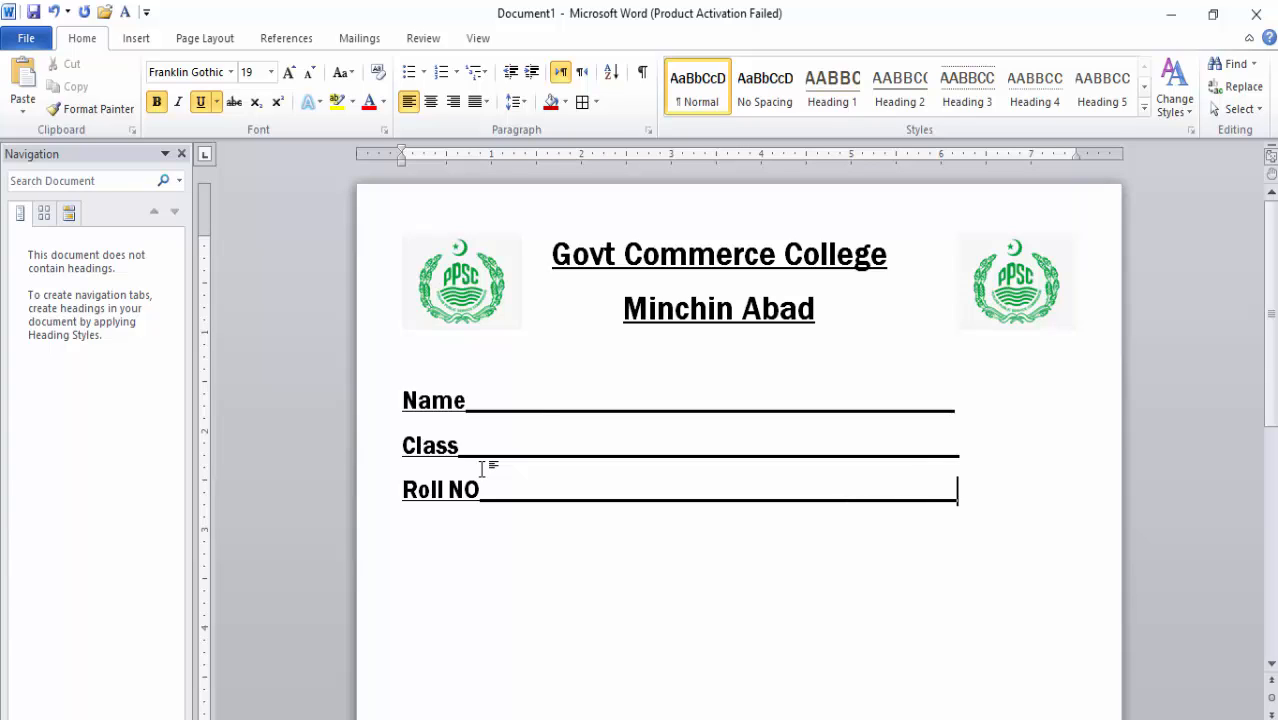
Step: Draw a rectangle about 1.4" high and 1.55" wide below the right logo, beside the Name, Class and Roll NO lines
left_click(1054, 393)
left_click(140, 44)
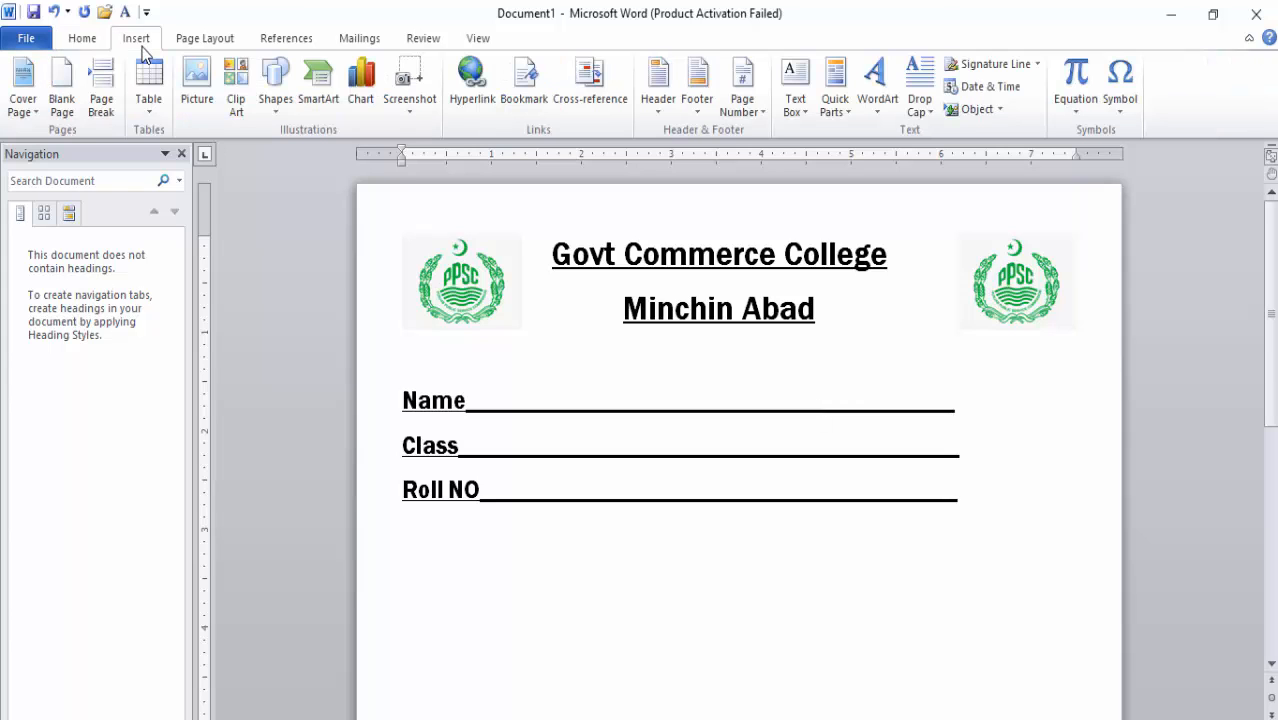
left_click(267, 110)
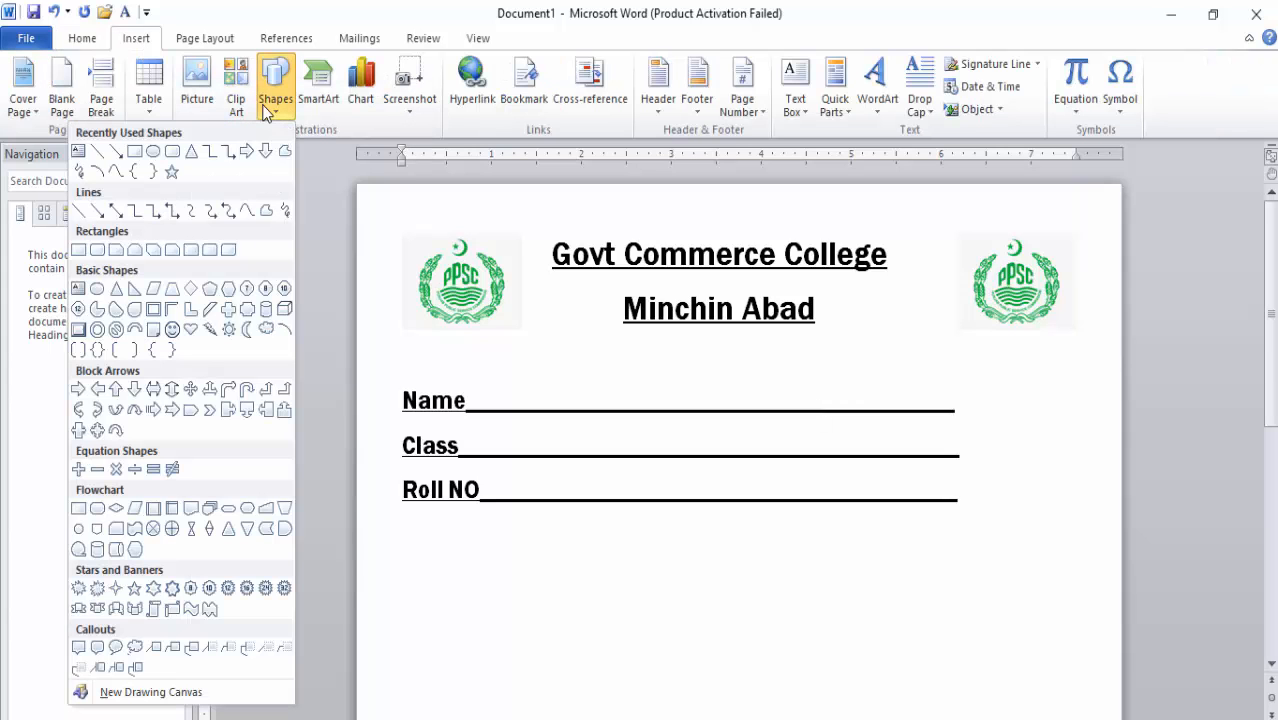
left_click(130, 151)
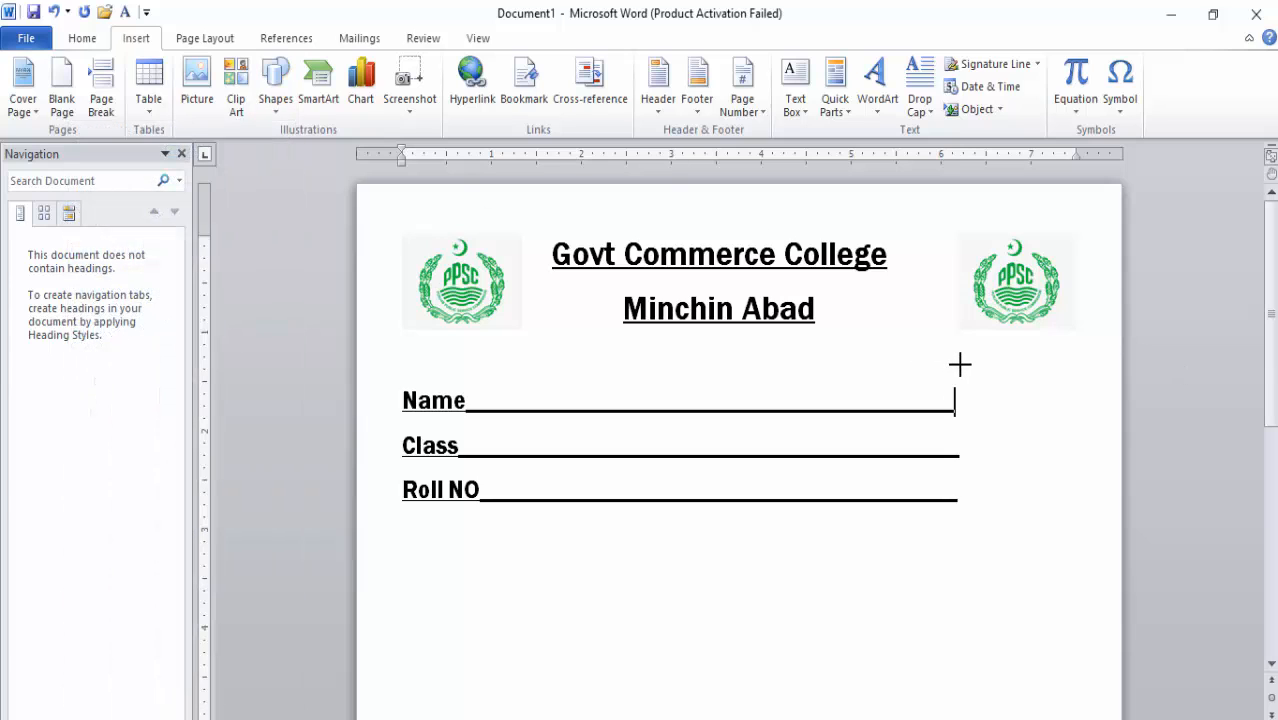
mouse_move(960, 364)
left_mouse_down()
mouse_move(1021, 382)
mouse_move(1084, 492)
mouse_move(1113, 505)
mouse_move(1100, 515)
mouse_move(1095, 502)
left_mouse_up()
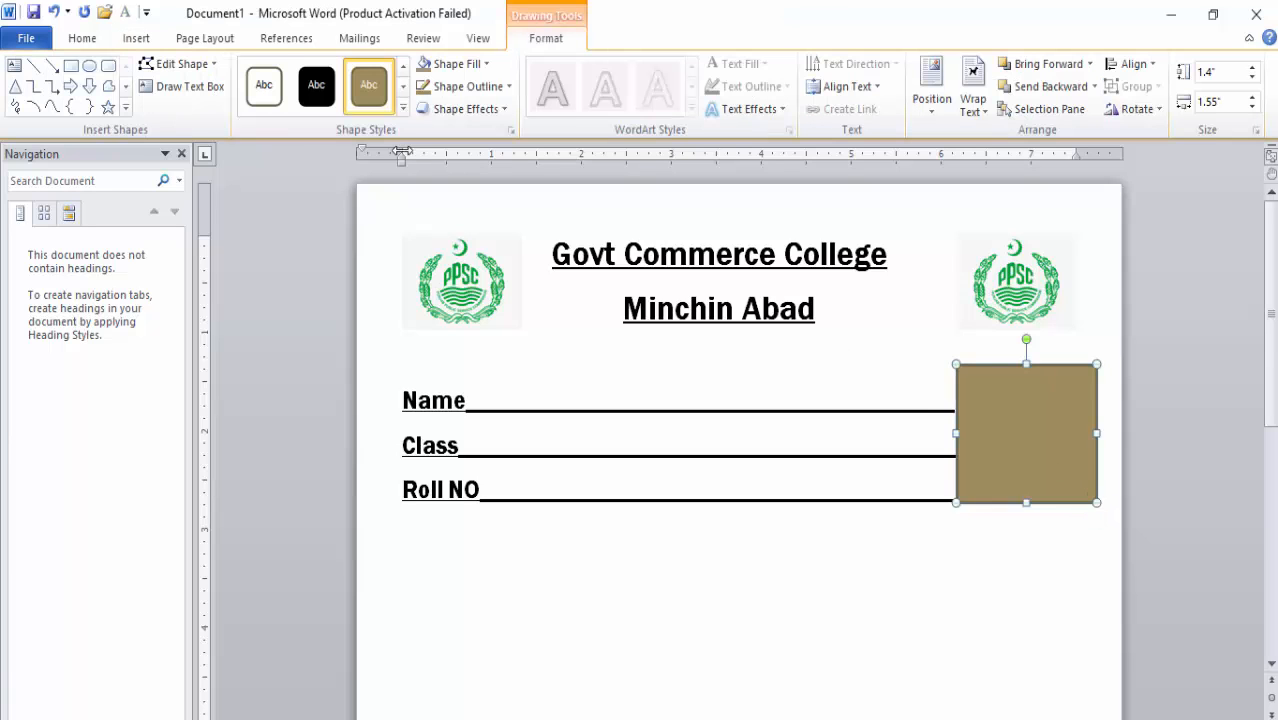
Step: Apply the white-filled, black-outlined shape style to the rectangle and set its outline colour to black
left_click(264, 85)
left_click(404, 109)
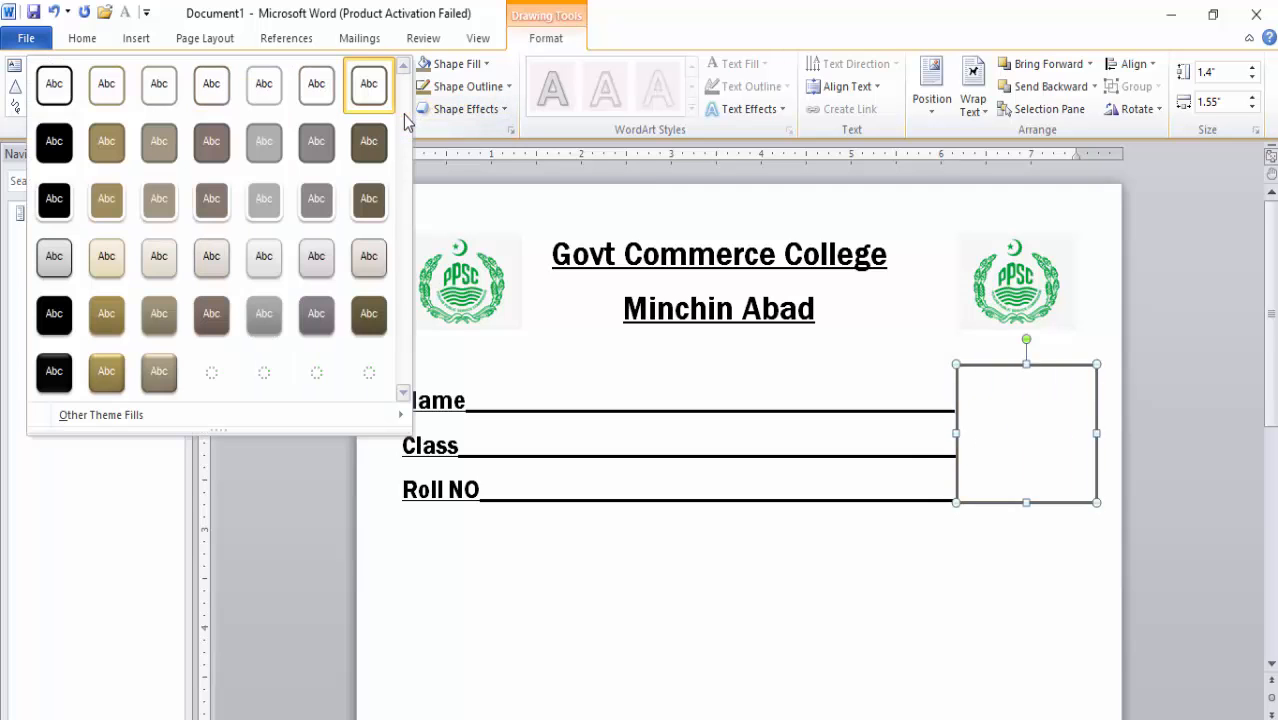
left_click(66, 97)
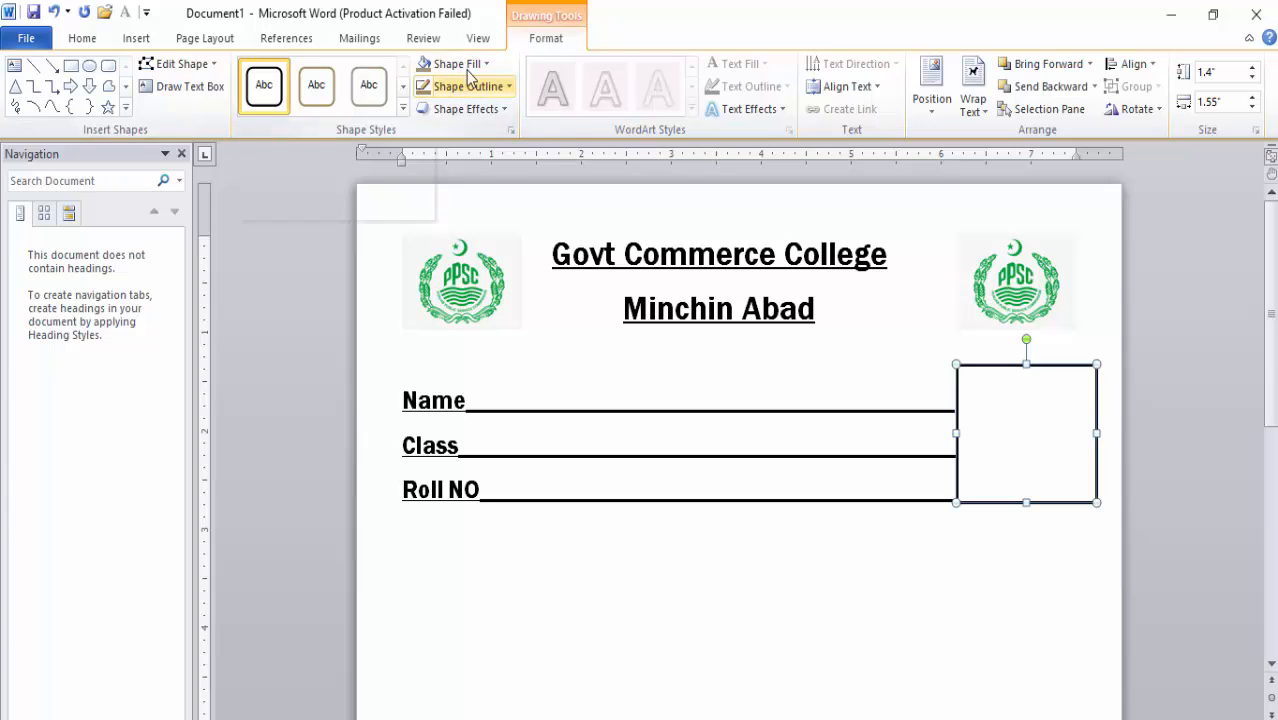
left_click(488, 88)
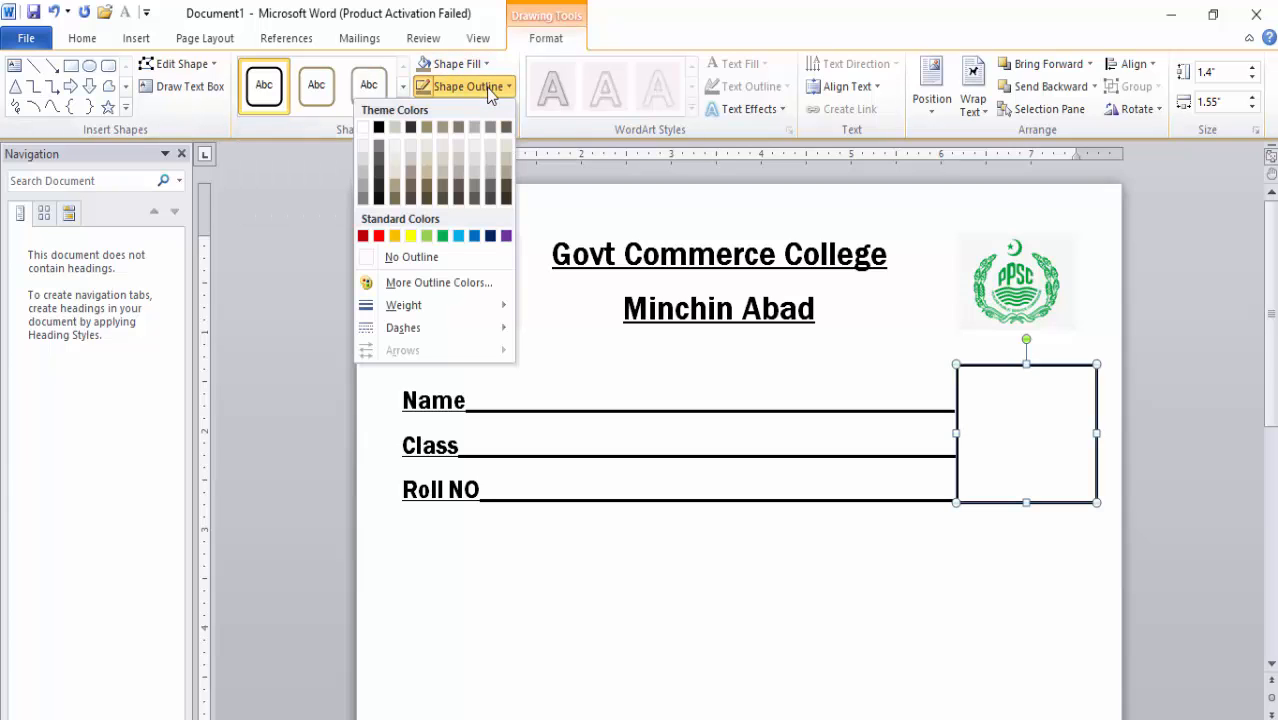
left_click(379, 128)
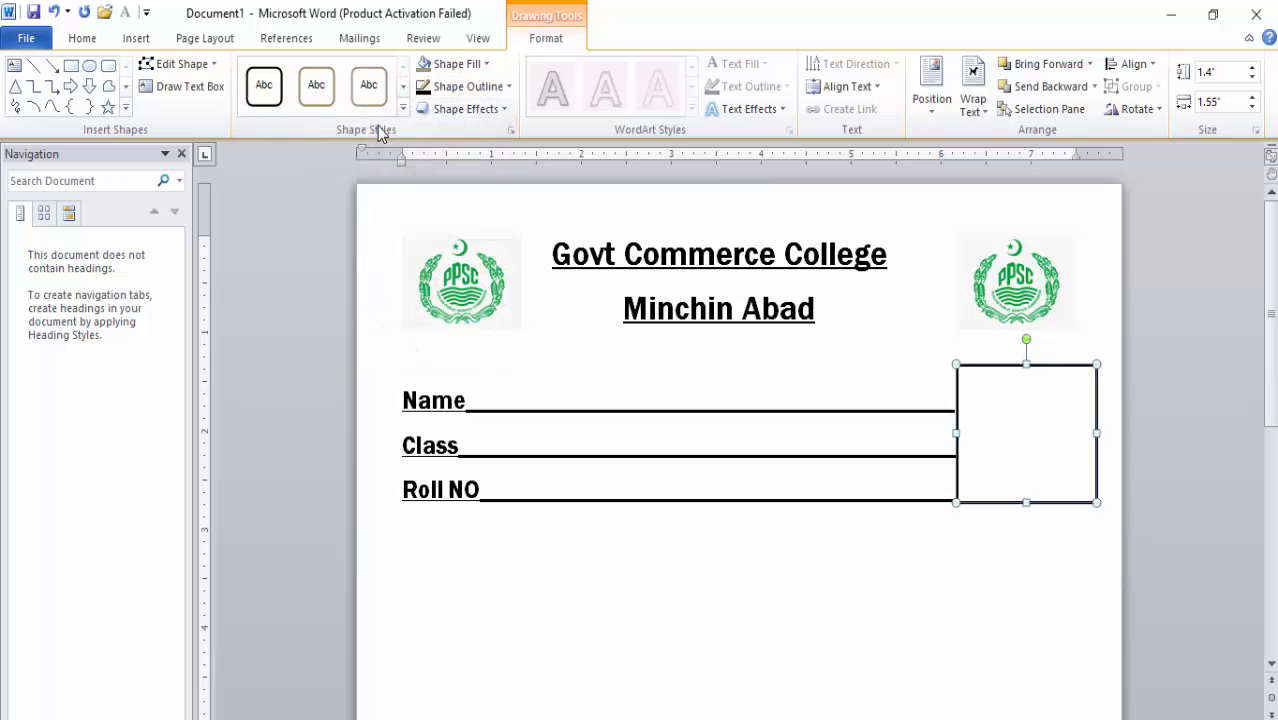
left_click(485, 64)
left_click(485, 66)
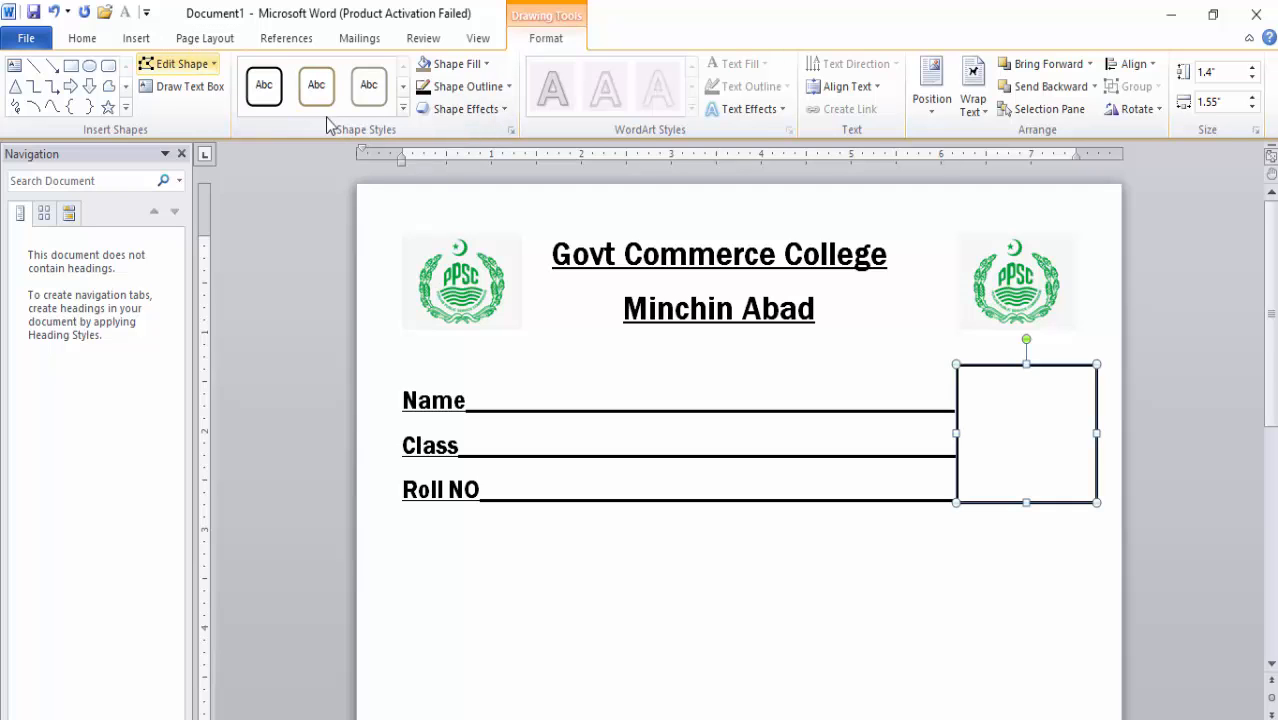
left_click(1019, 614)
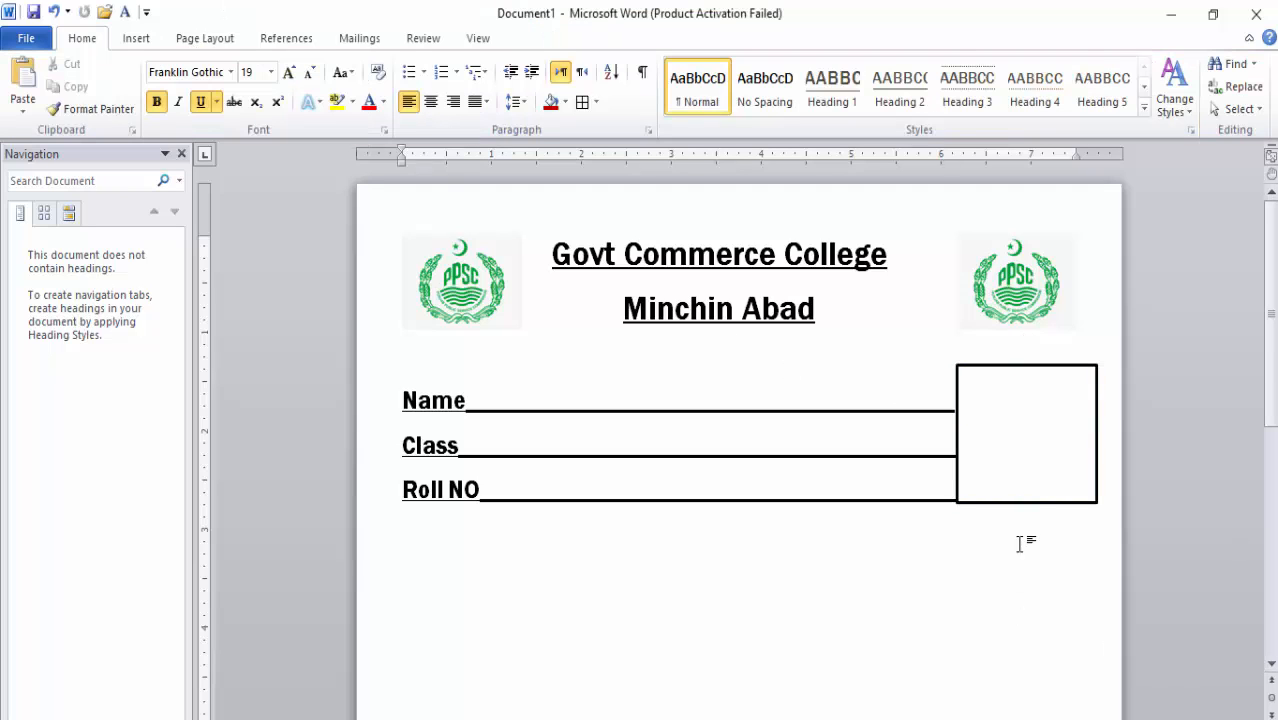
Step: Add the text "Paste Image" inside the rectangle beside the Name, Class and Roll NO lines
left_click(1022, 439)
right_click(1024, 440)
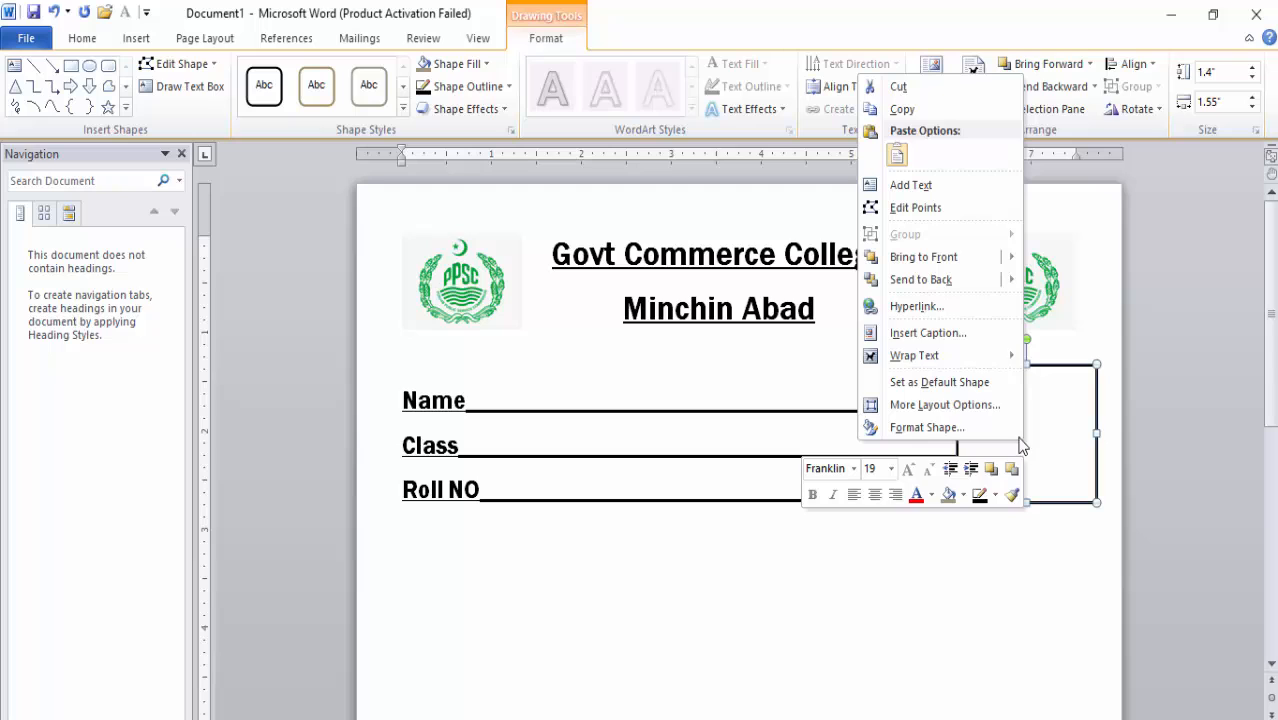
left_click(918, 186)
type("Paste")
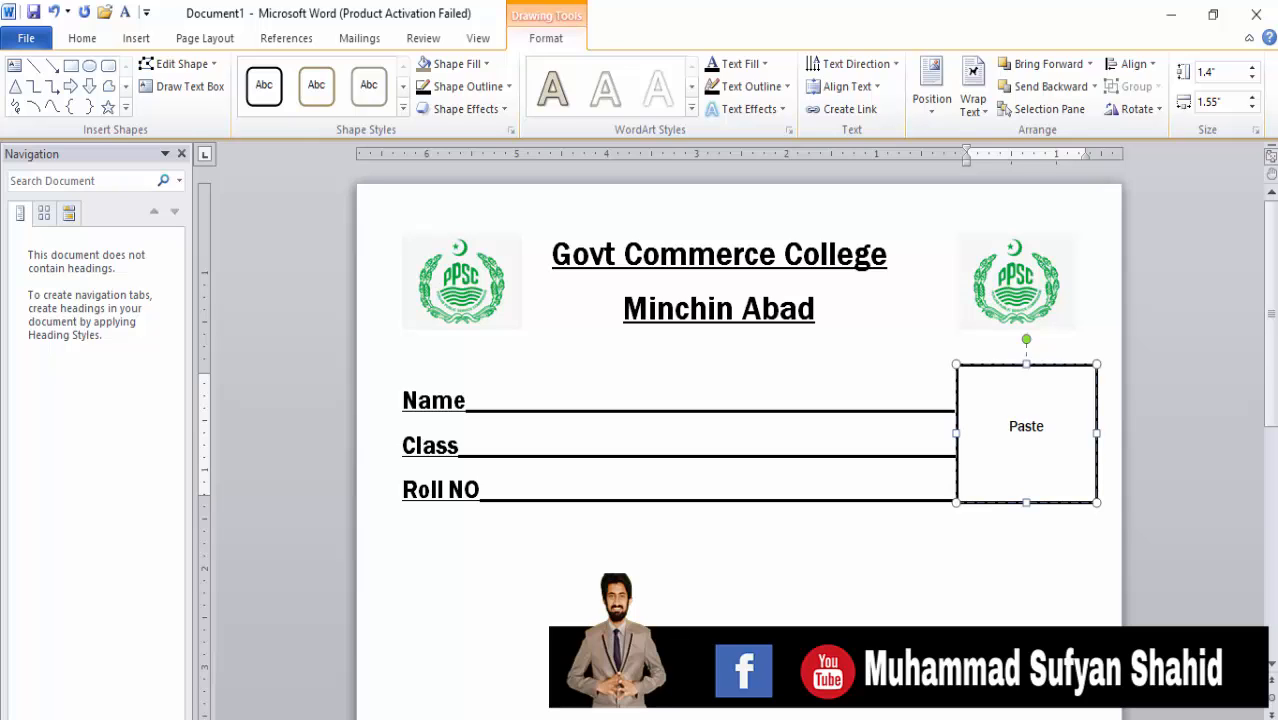
type(" Image")
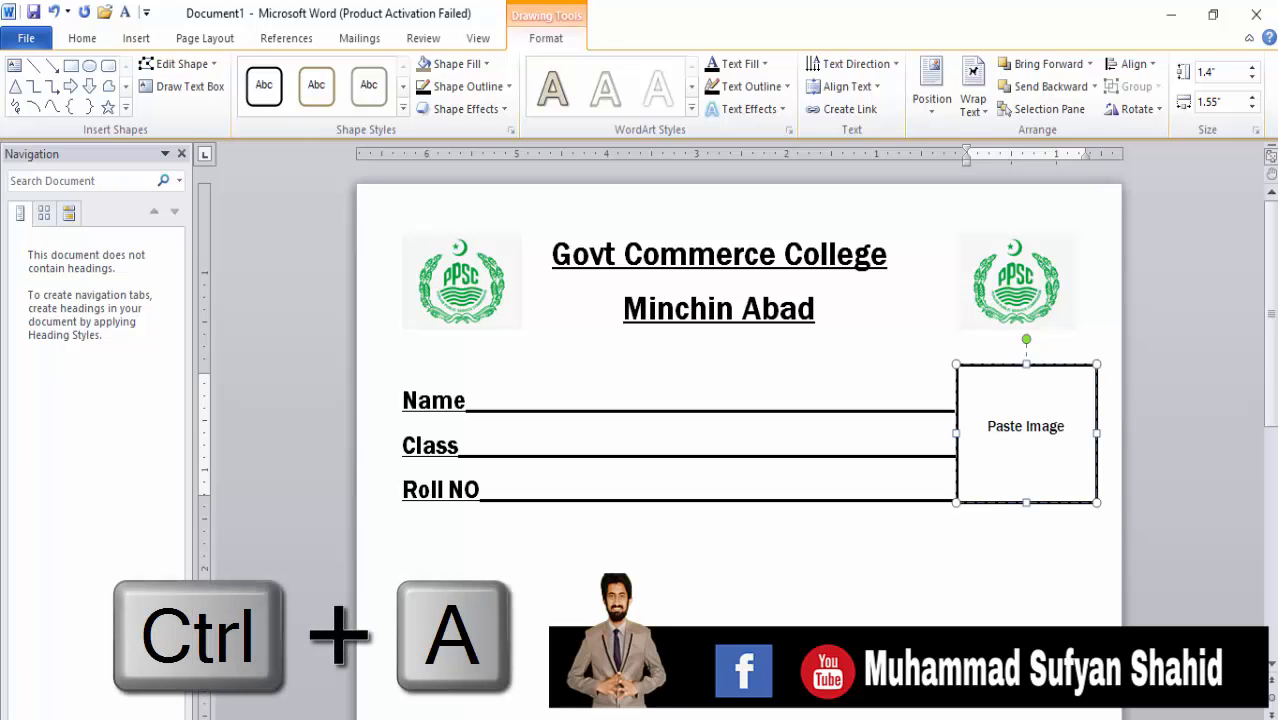
Step: Enlarge the whole "Paste Image" text inside the rectangle by three font size steps
key("ctrl+a")
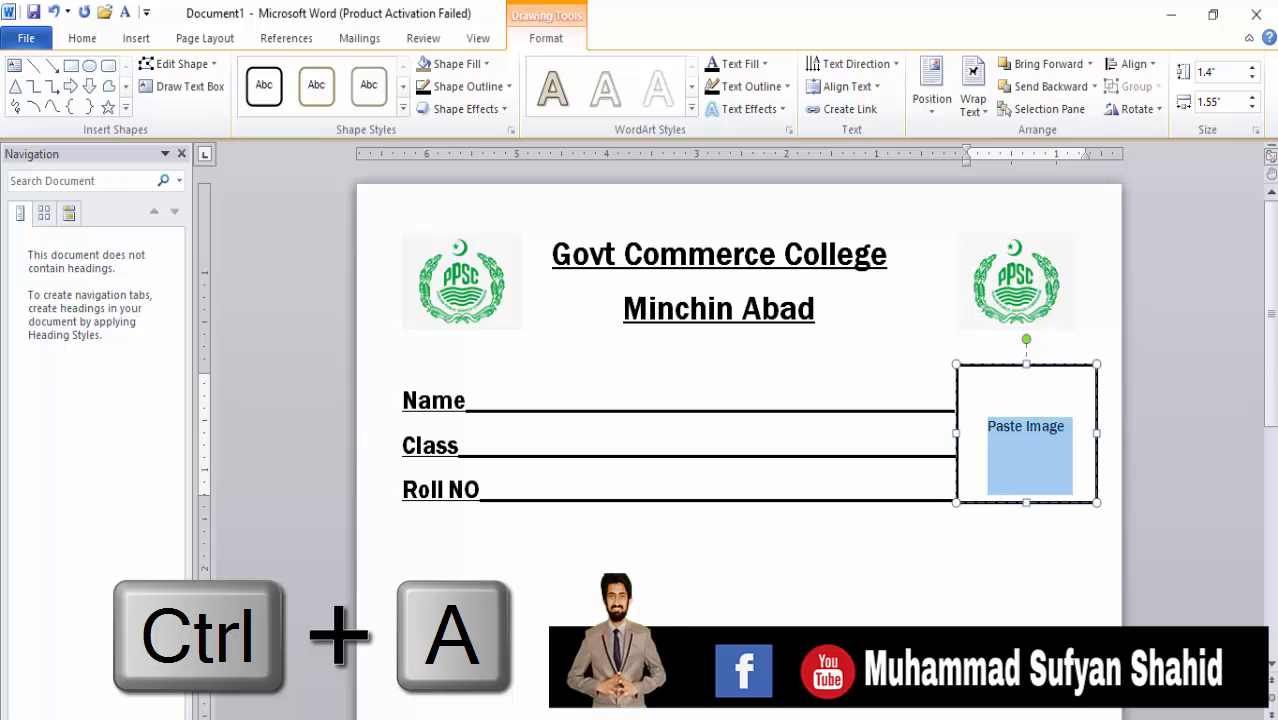
key("ctrl+shift+period")
key("ctrl+shift+period")
key("ctrl+shift+period")
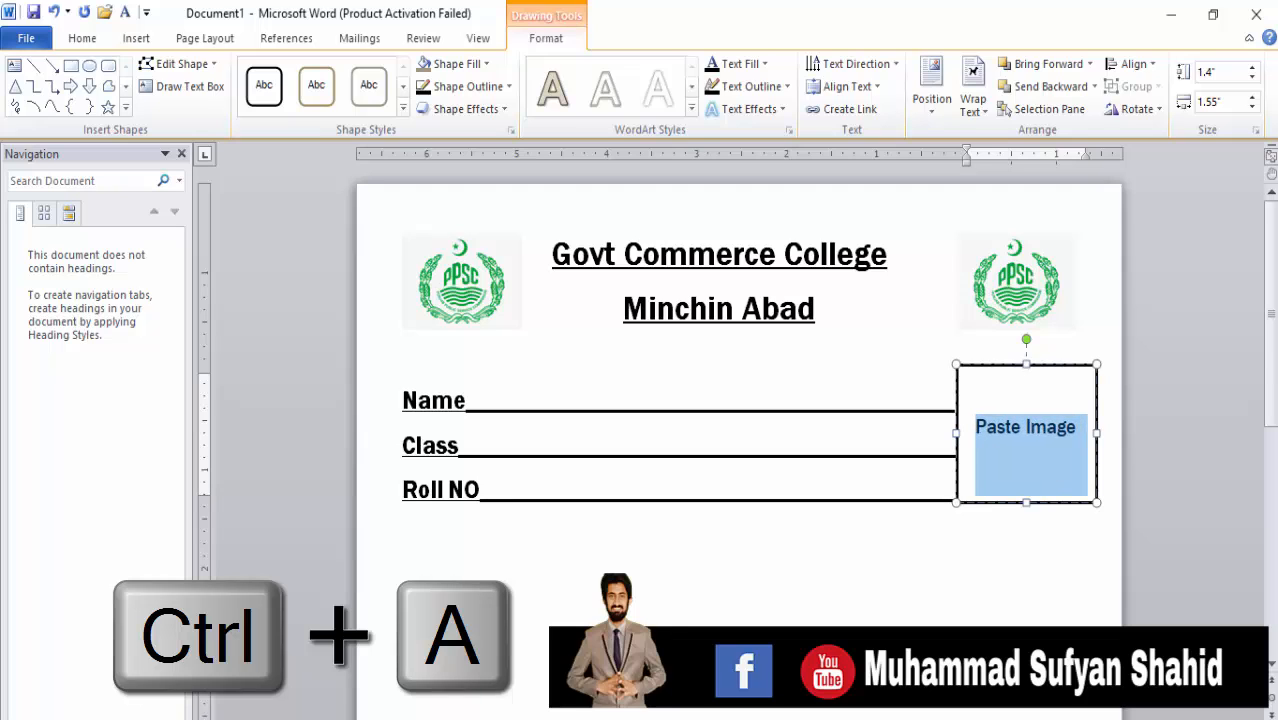
Step: Enter the label "CNIC" on a line below Roll NO, followed by underscores filling exactly one line up to the page margin
left_click(719, 490)
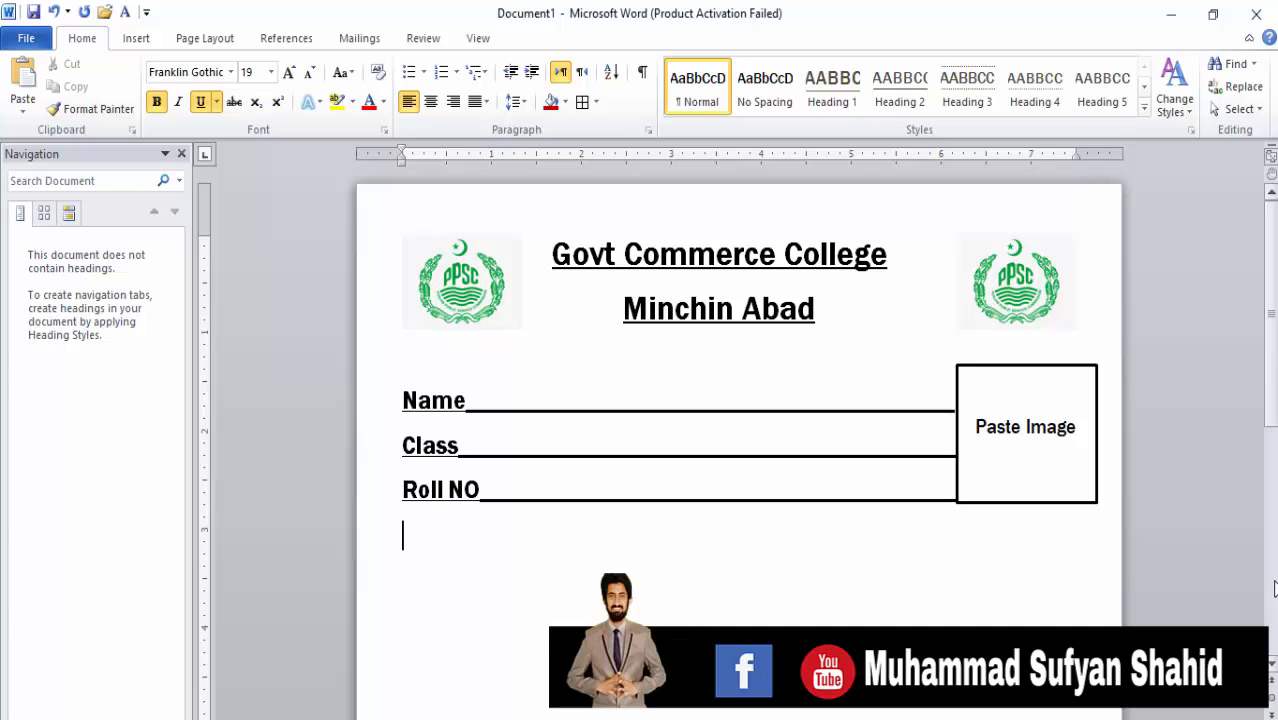
key("Return")
type("CNIC_")
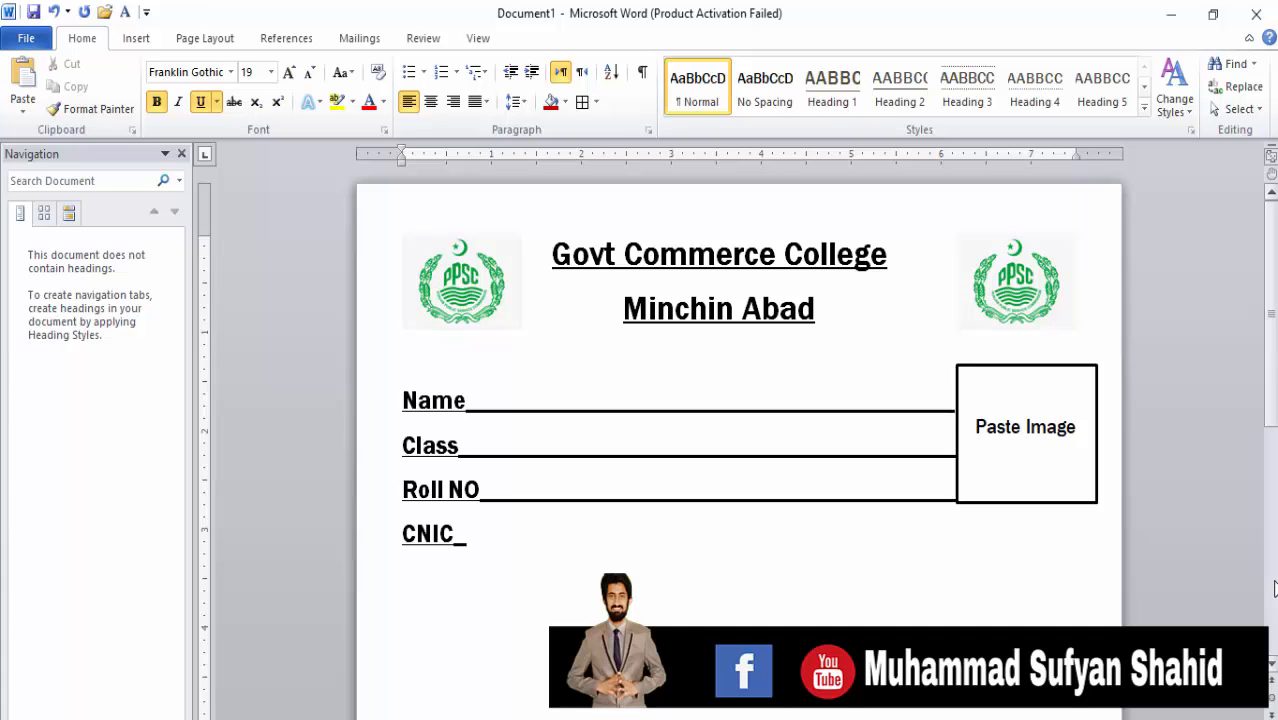
type("_____________________________________________________________")
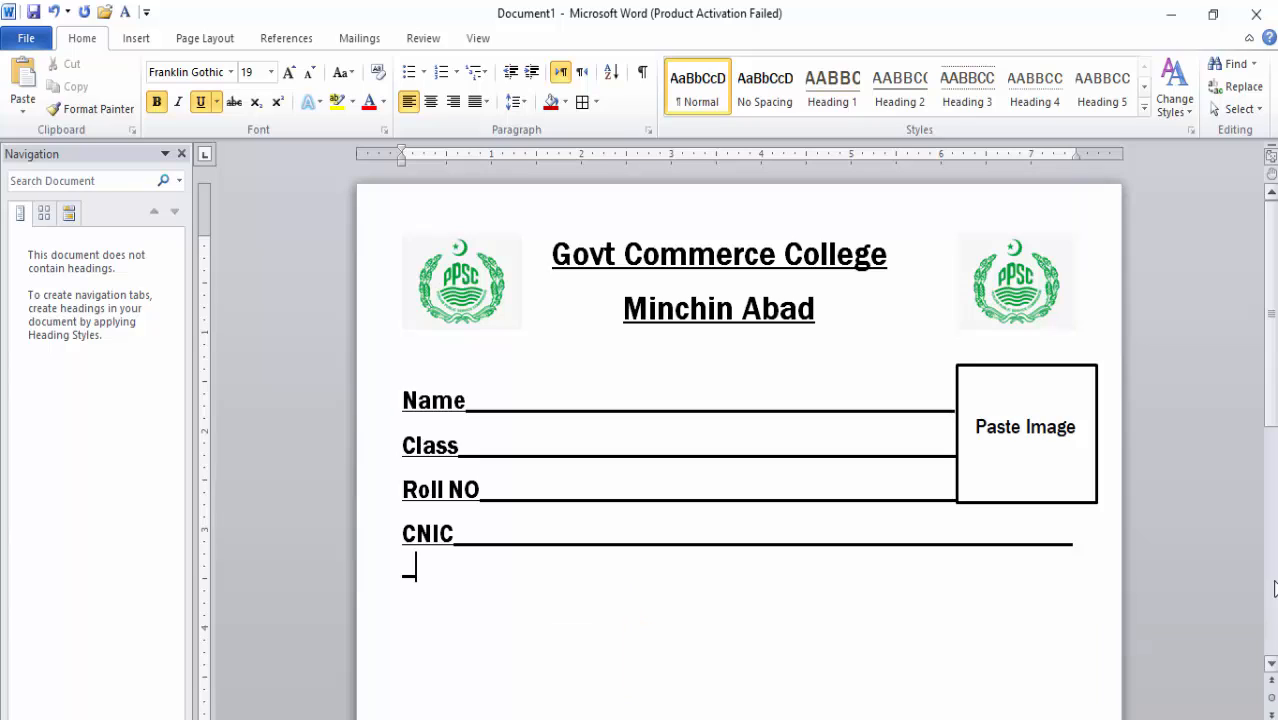
key("BackSpace")
Step: Enter the label "Address" below CNIC, followed by underscores filling that line and a full second line
key("Return")
type("Address")
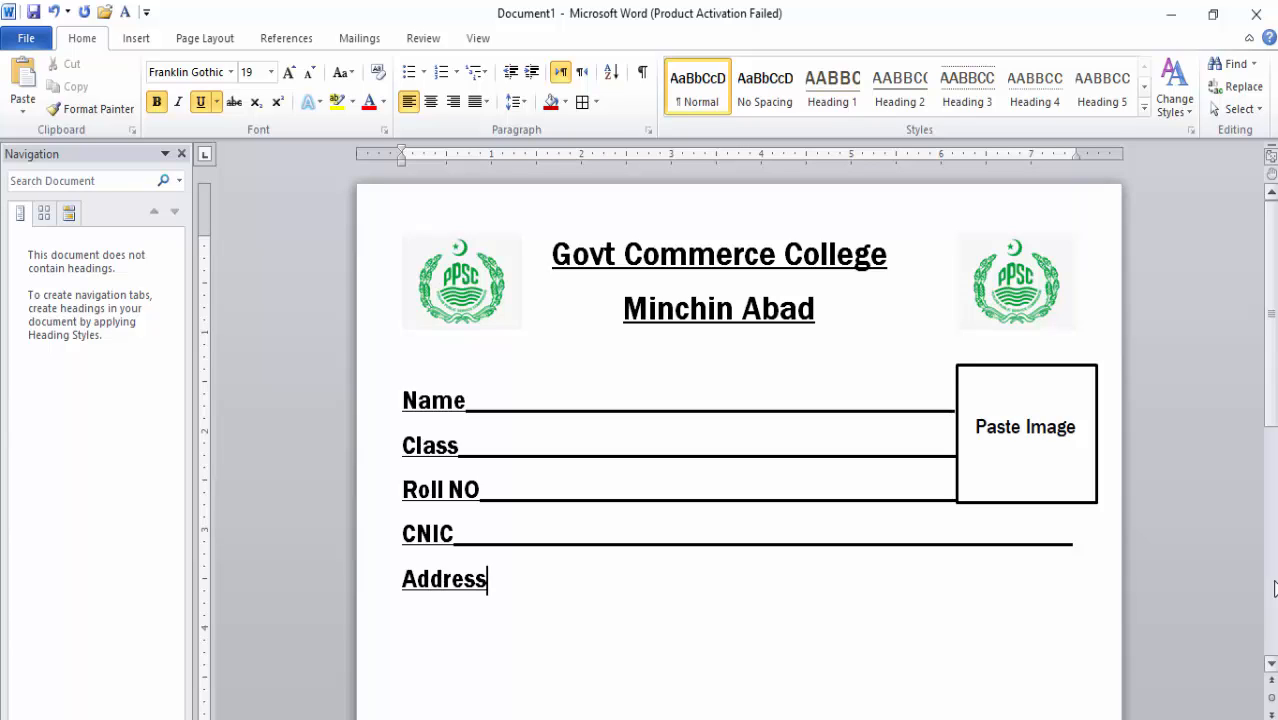
type("_________________________________________________")
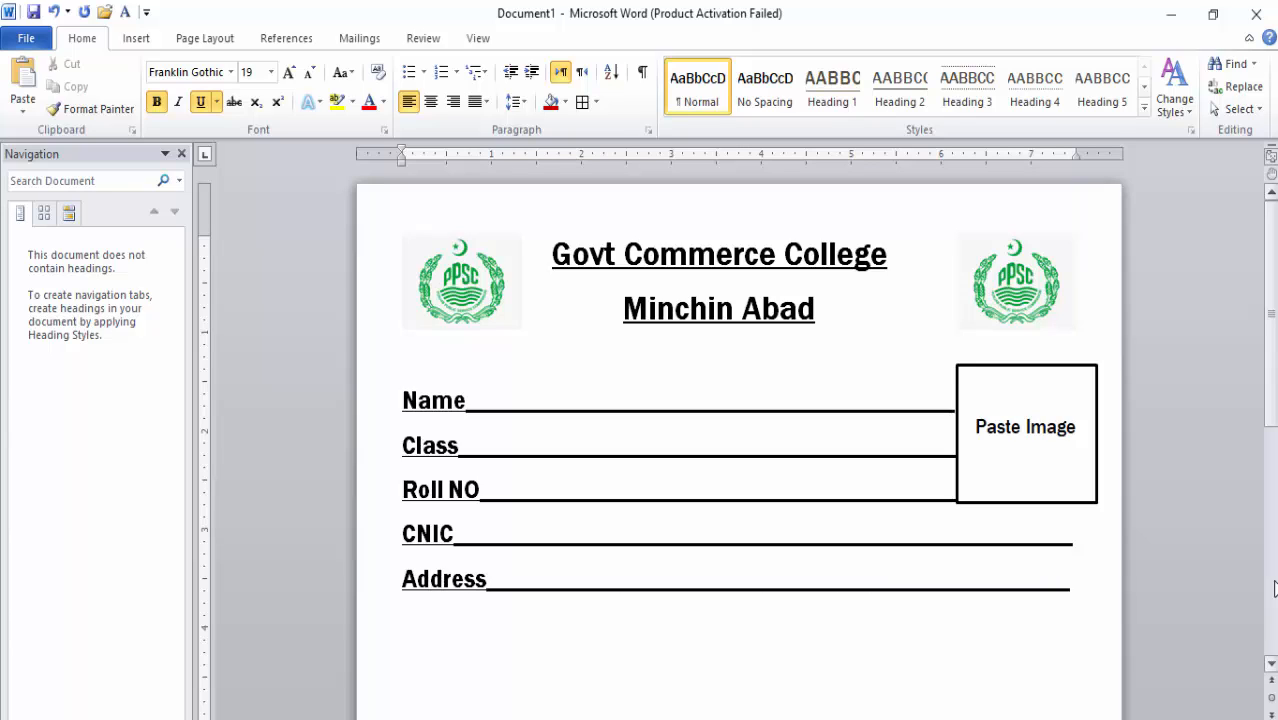
type("__________________________________________________")
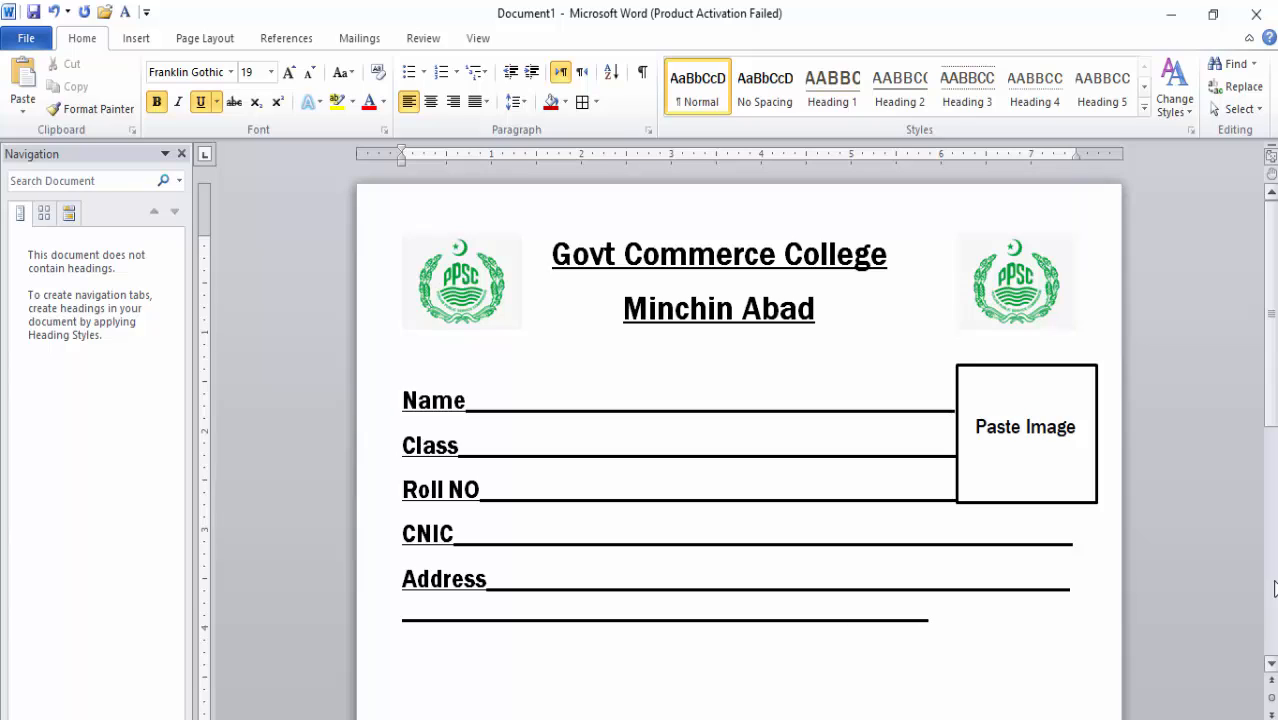
type("_____________")
Step: Enter the heading "Academic Information" below the Address lines, leaving a blank line between them
left_click_drag(1272, 330, 1272, 360)
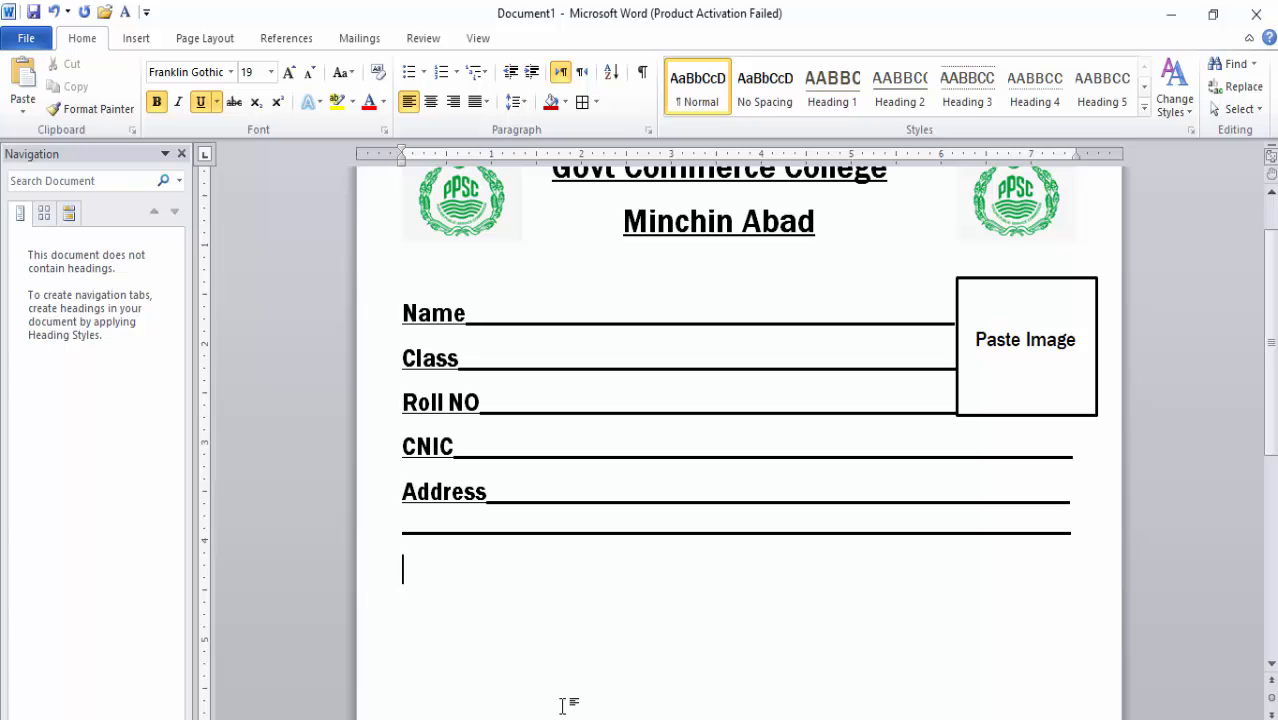
type("Academic")
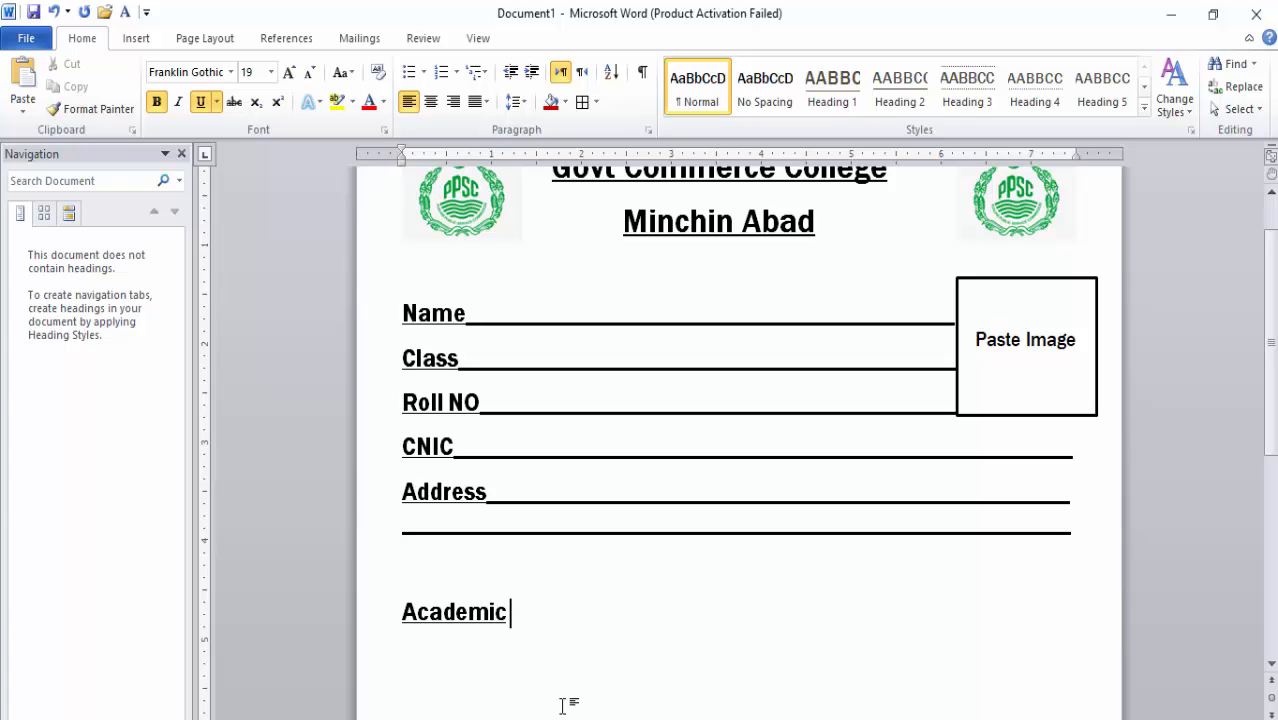
type(" Informa")
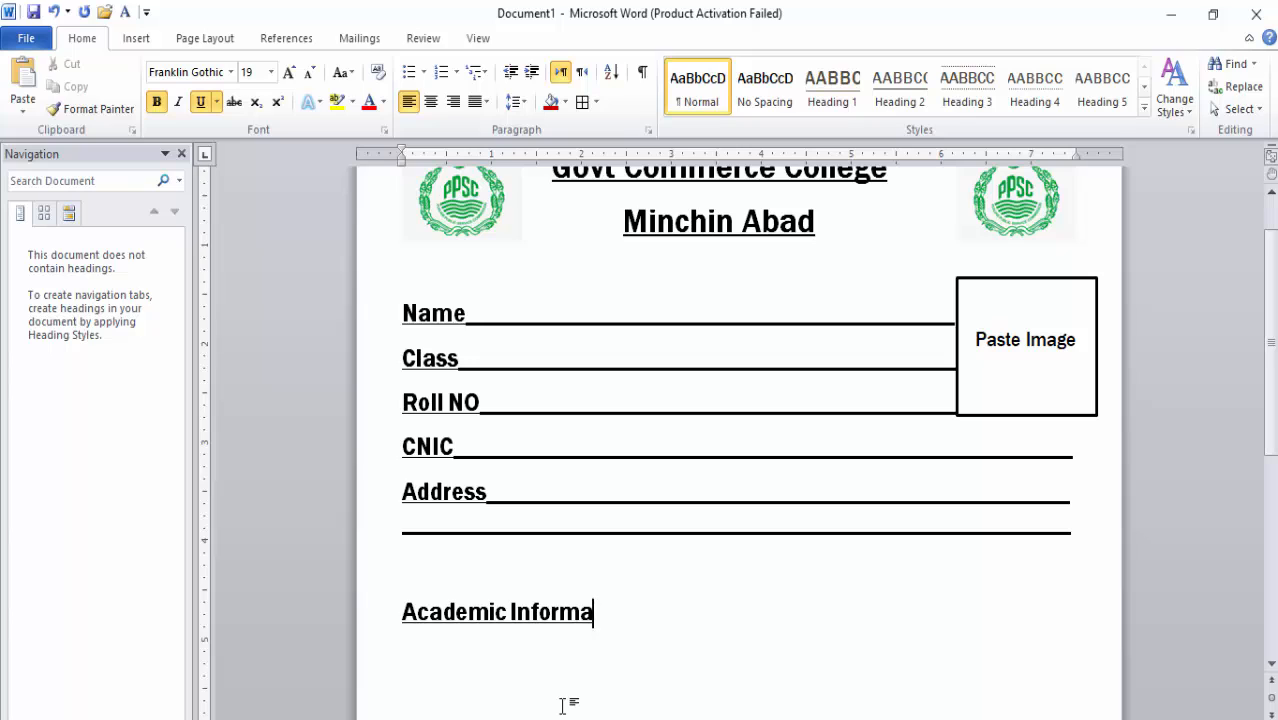
type("tion")
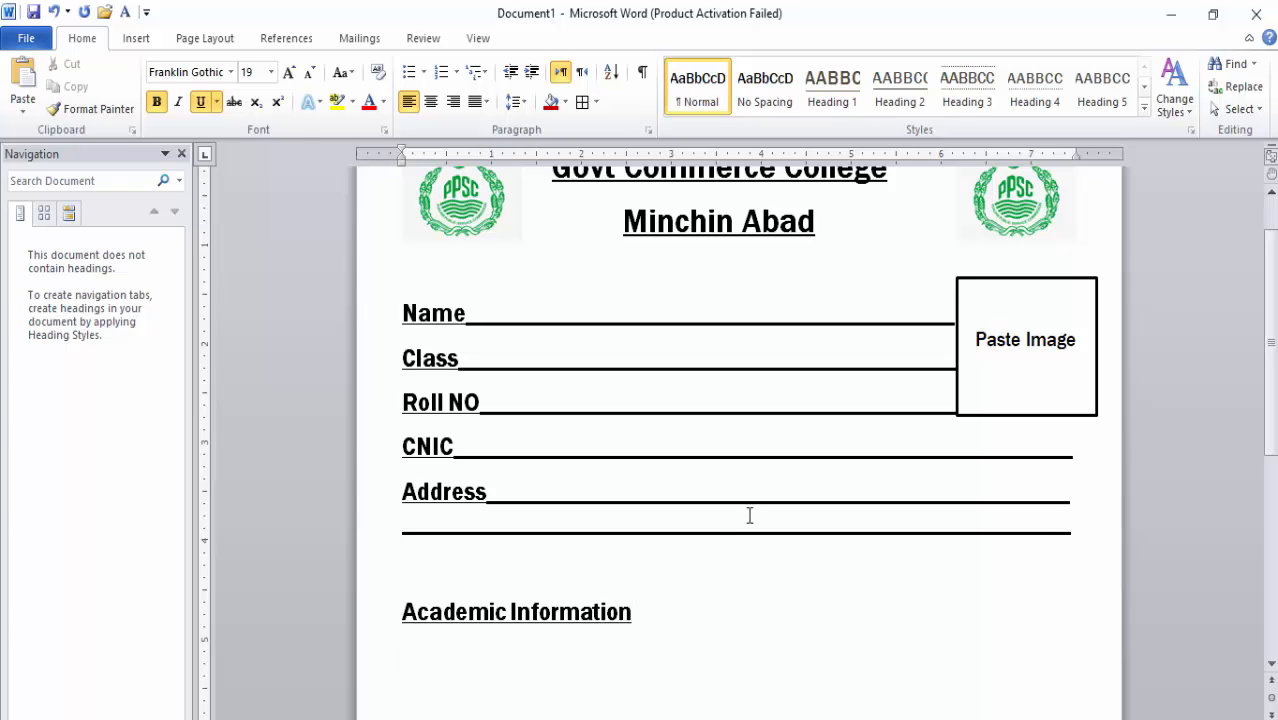
Step: Insert a table of six columns and three rows under Academic Information and enter "Course" in its first header cell
left_click(128, 42)
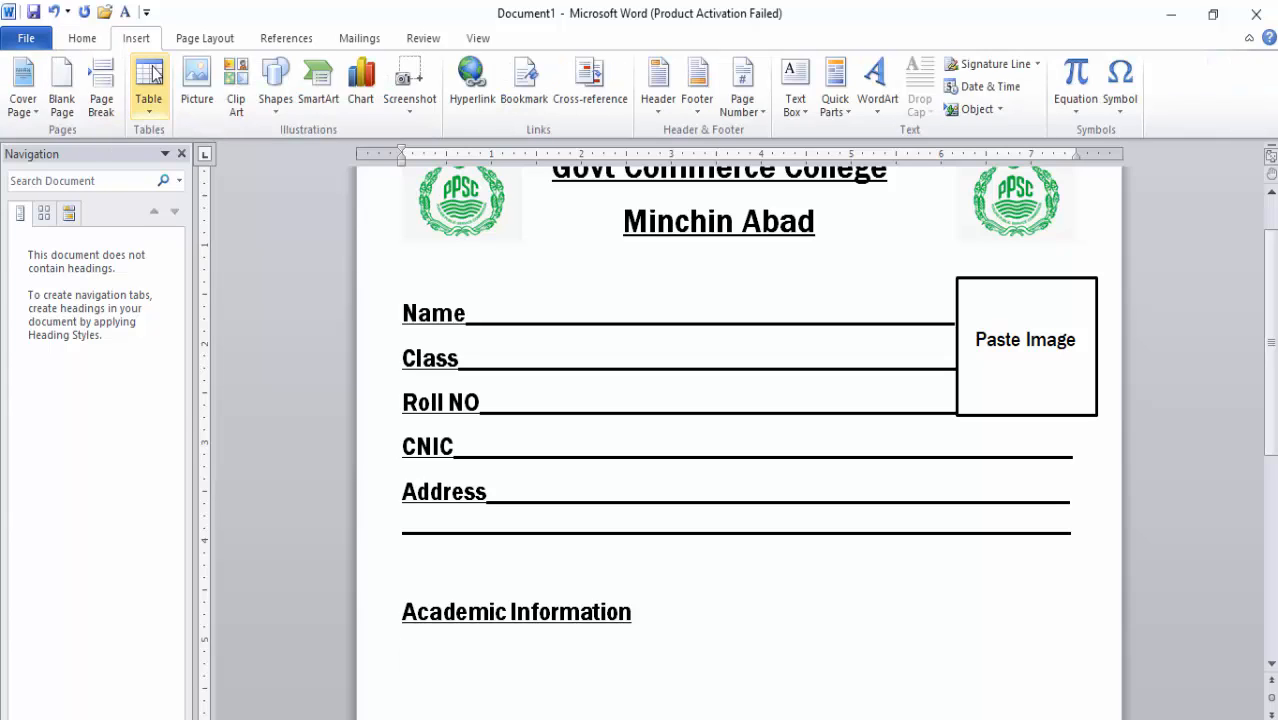
left_click(150, 78)
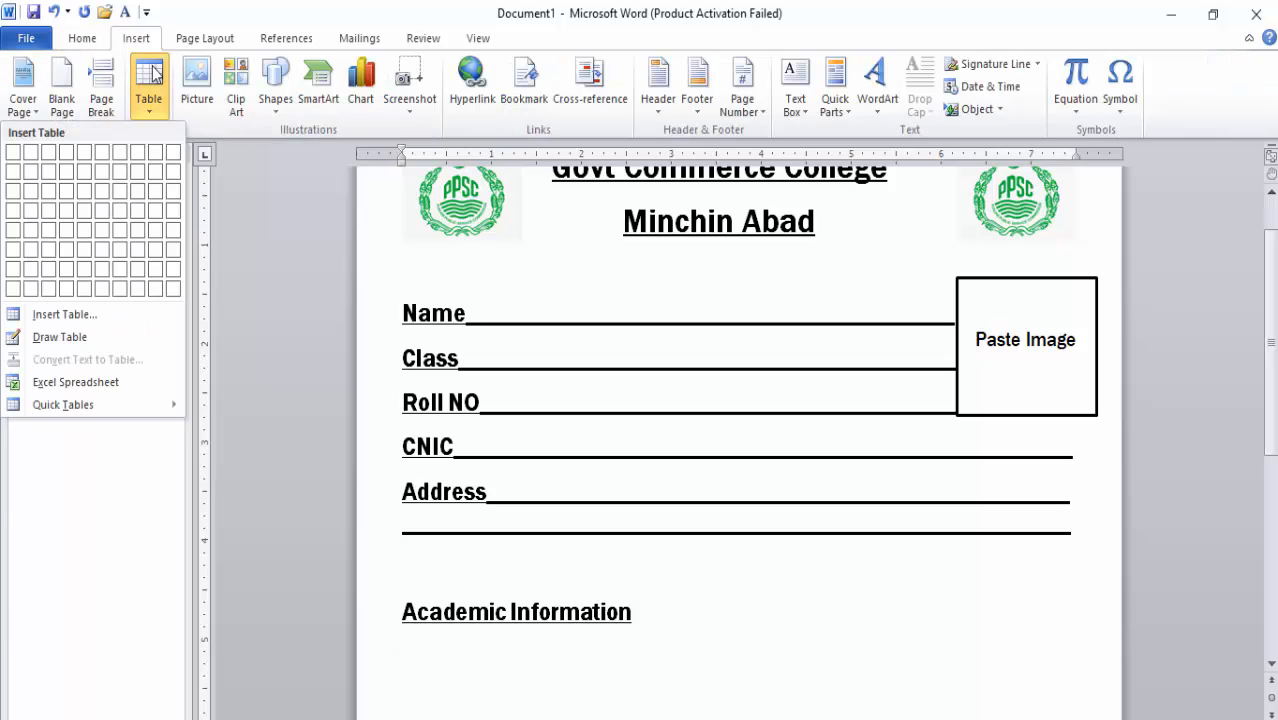
left_click(99, 192)
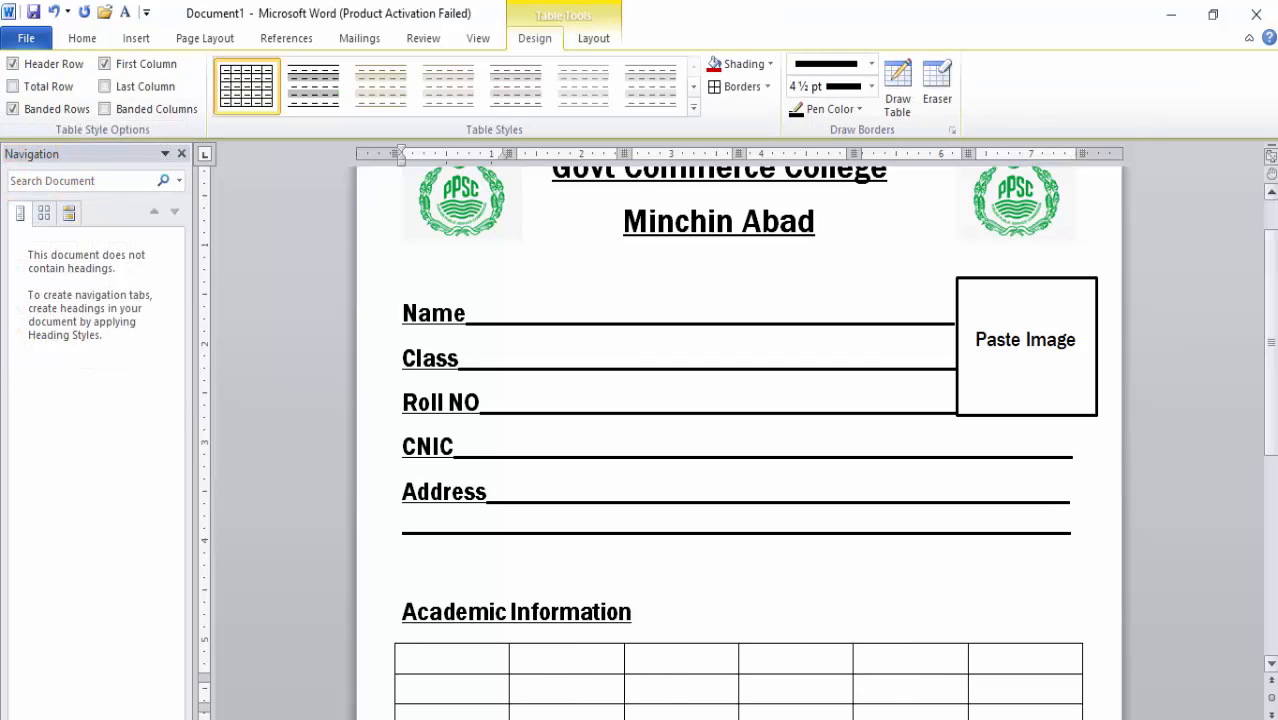
scroll(1268, 340, "down", 3)
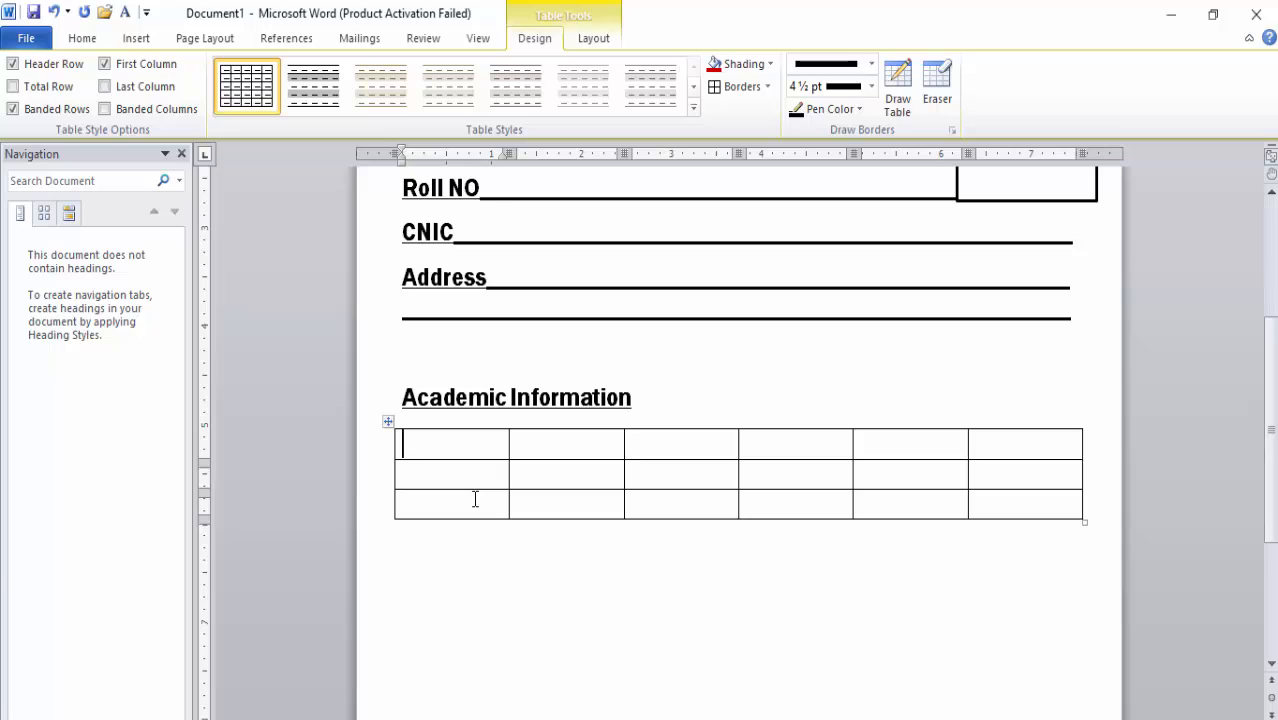
type("Course")
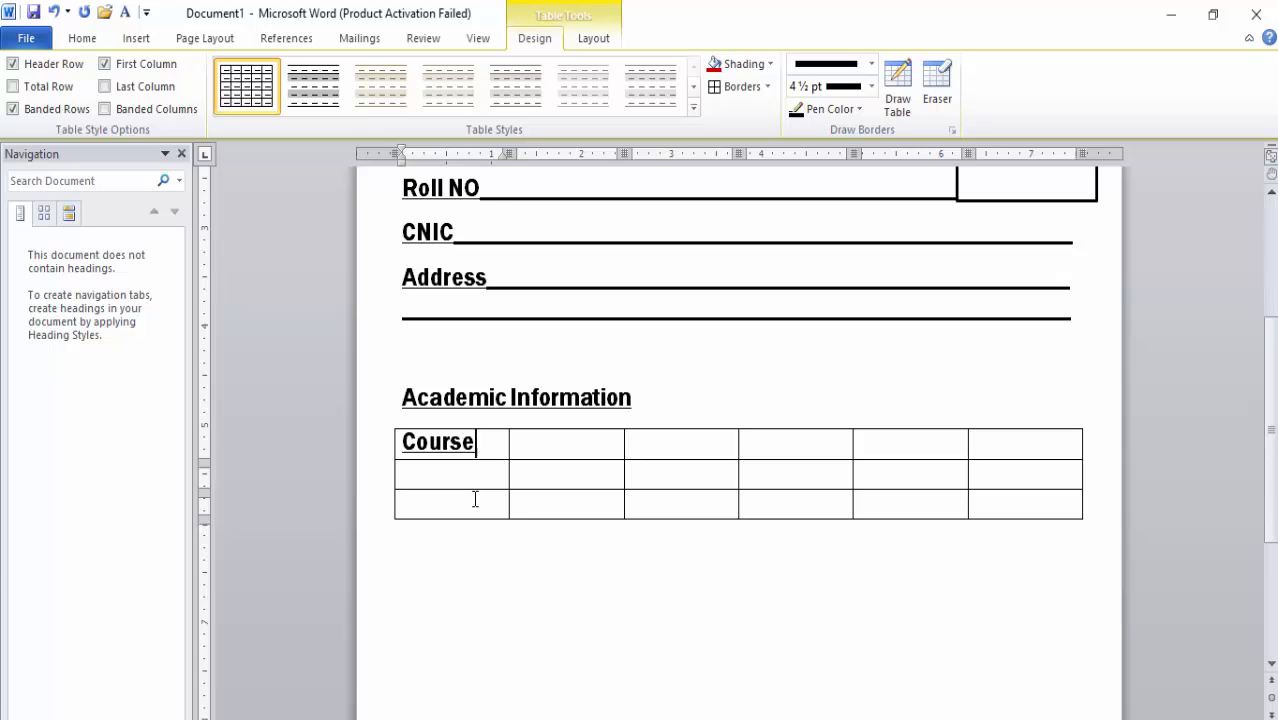
key("Tab")
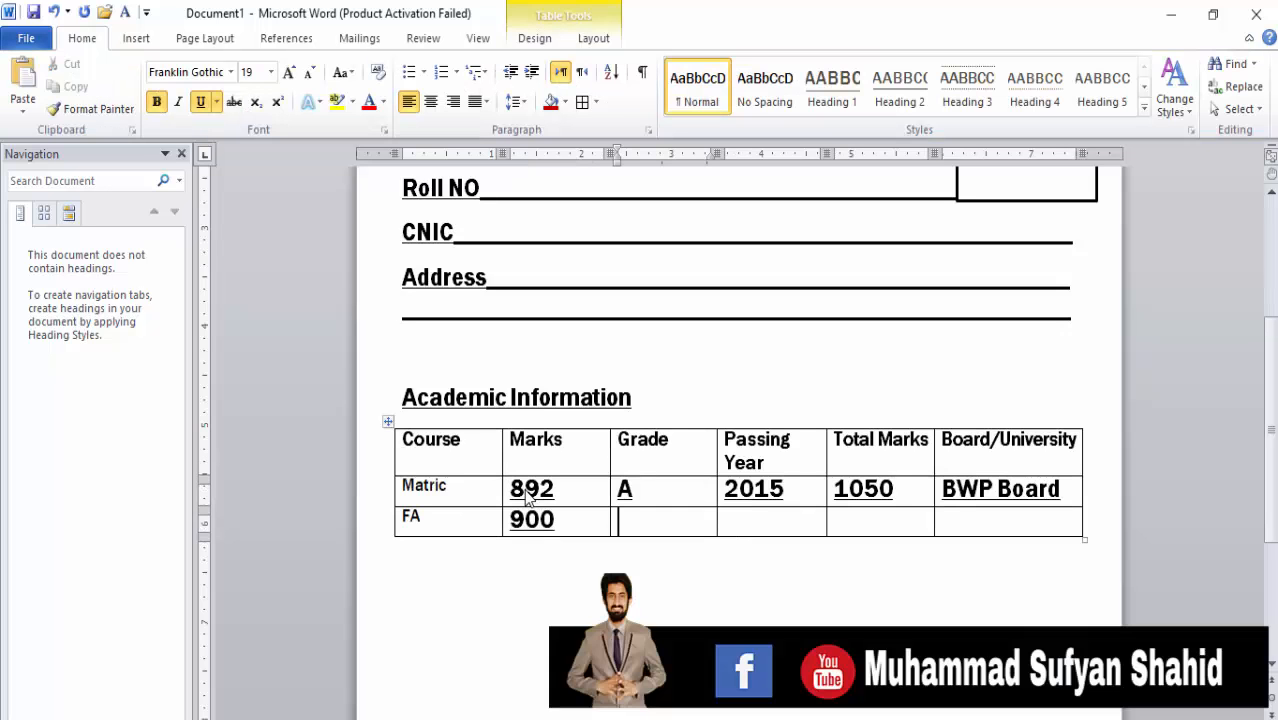
Step: Enter grade "B" and passing year "2017" in the FA row of the table
type("A")
key("BackSpace")
type("B")
key("Tab")
type("2017")
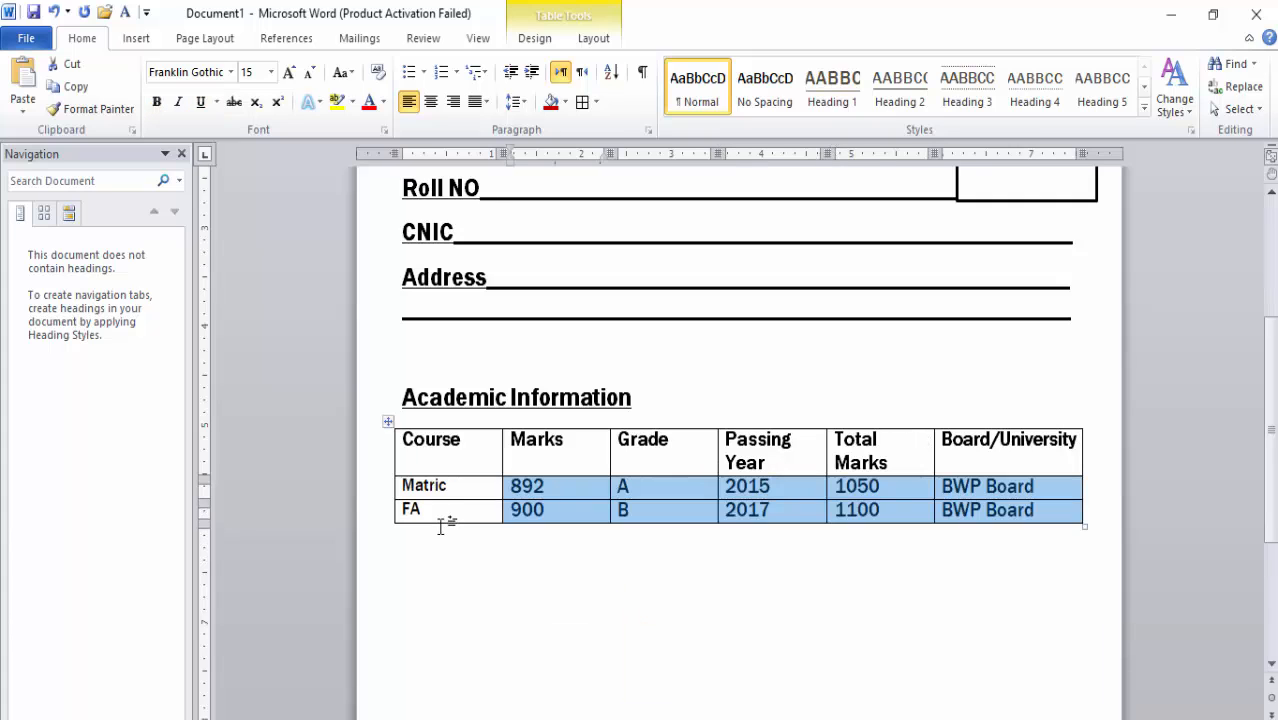
Step: Insert an empty row below the FA row of the academic table
left_click(405, 516)
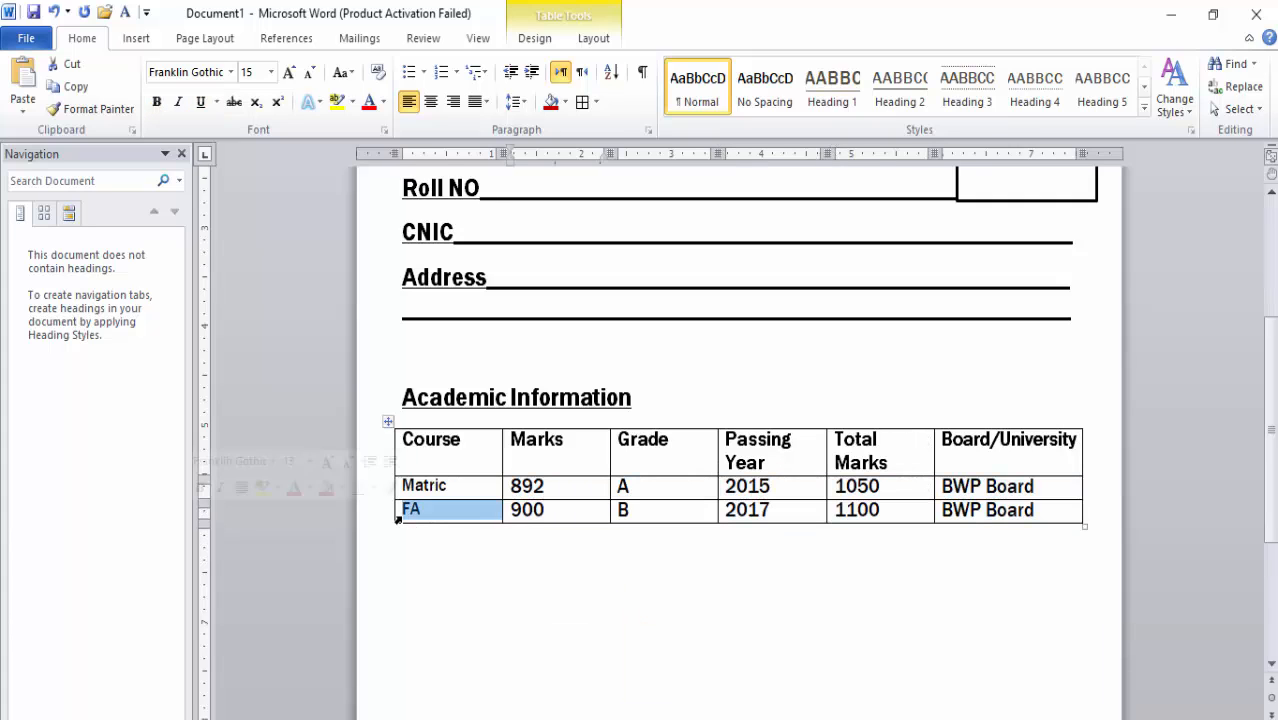
left_click(402, 536)
left_click(400, 515)
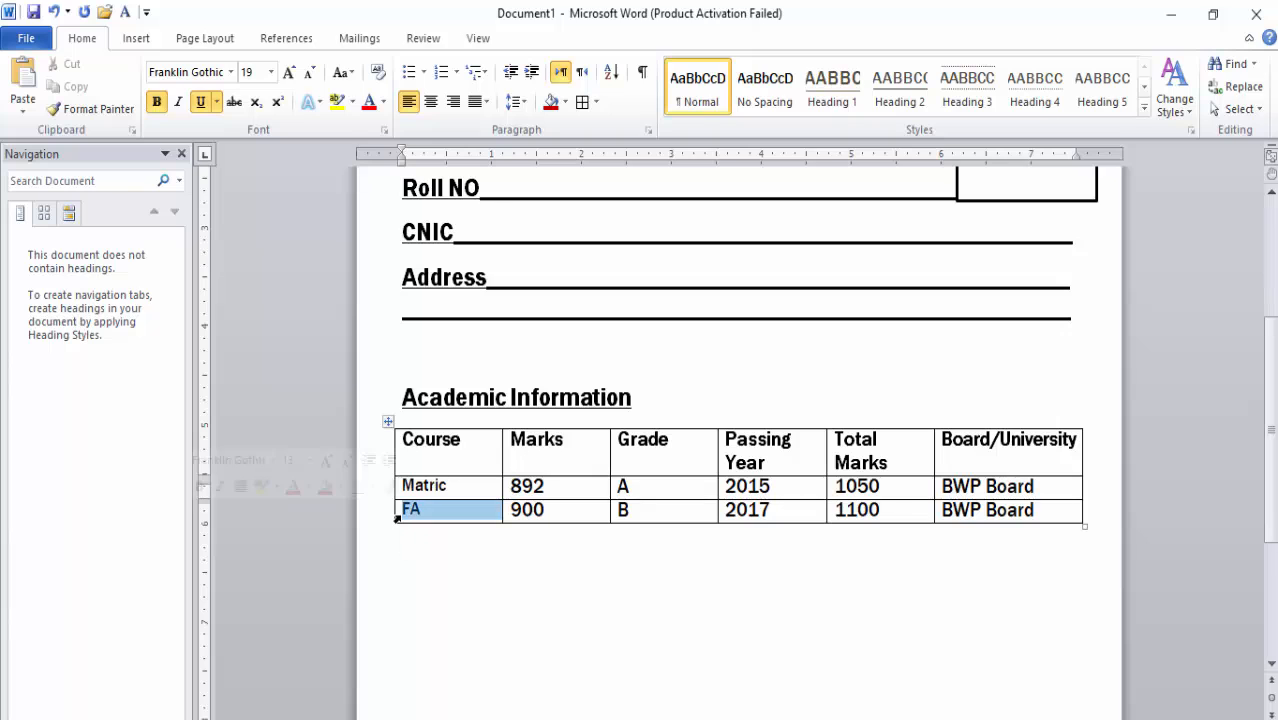
left_click(593, 38)
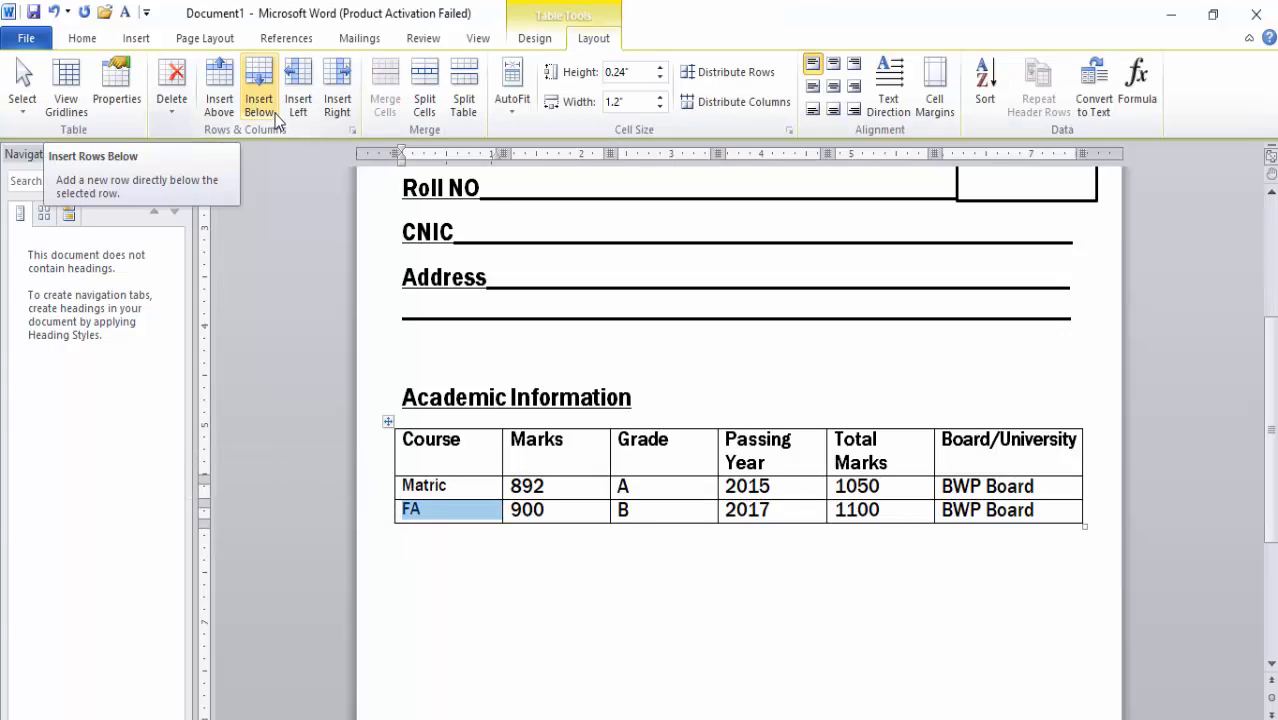
left_click(276, 114)
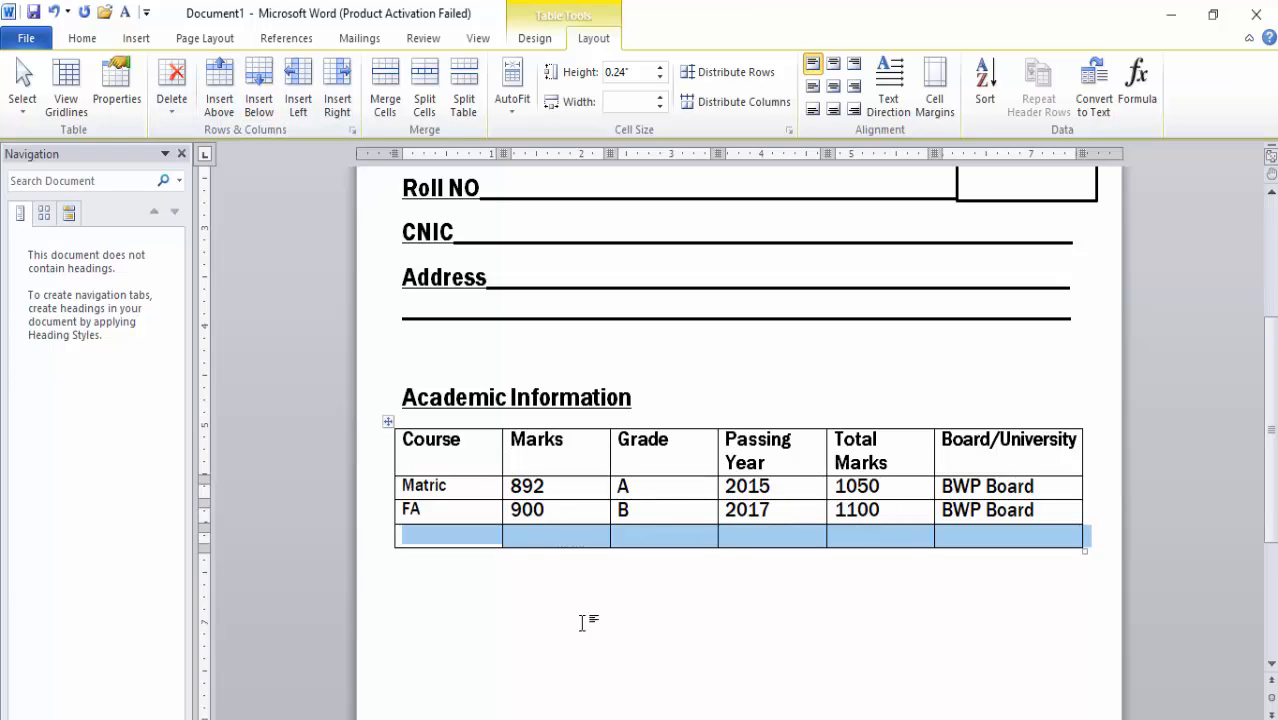
left_click(742, 650)
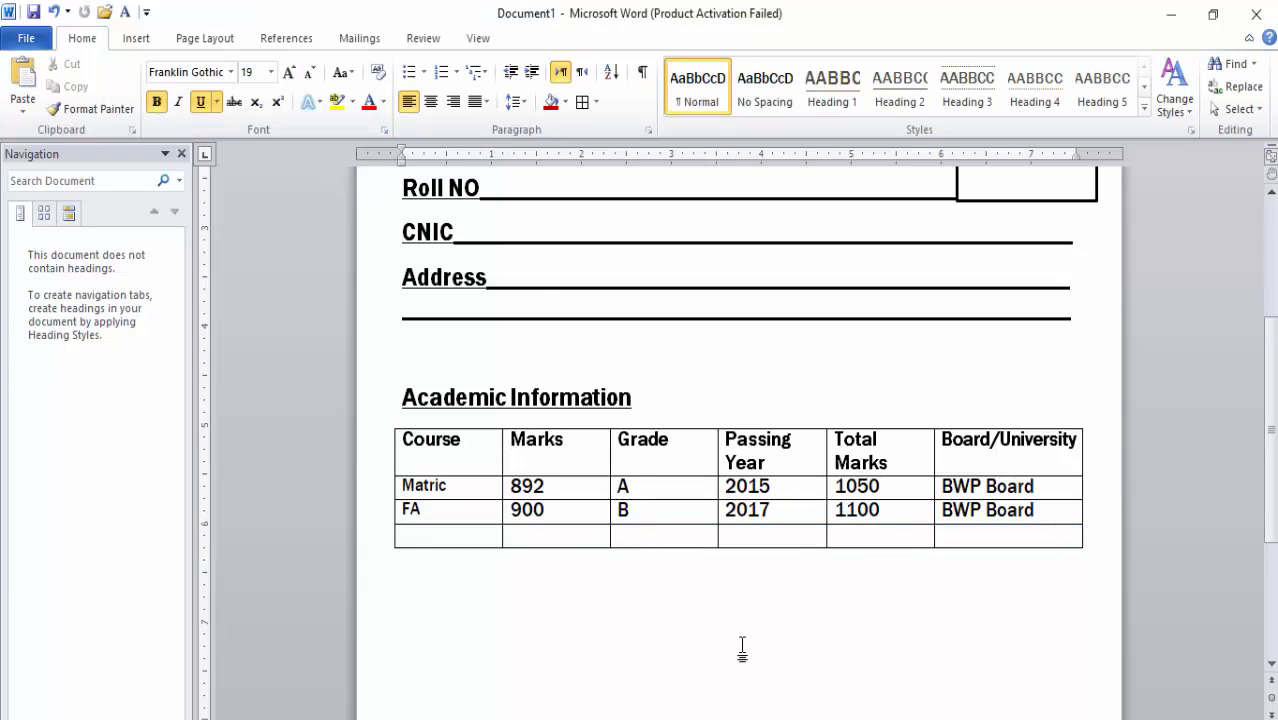
Step: Apply the built-in table style with a black header row and grey banded rows to the whole academic table
left_click(389, 421)
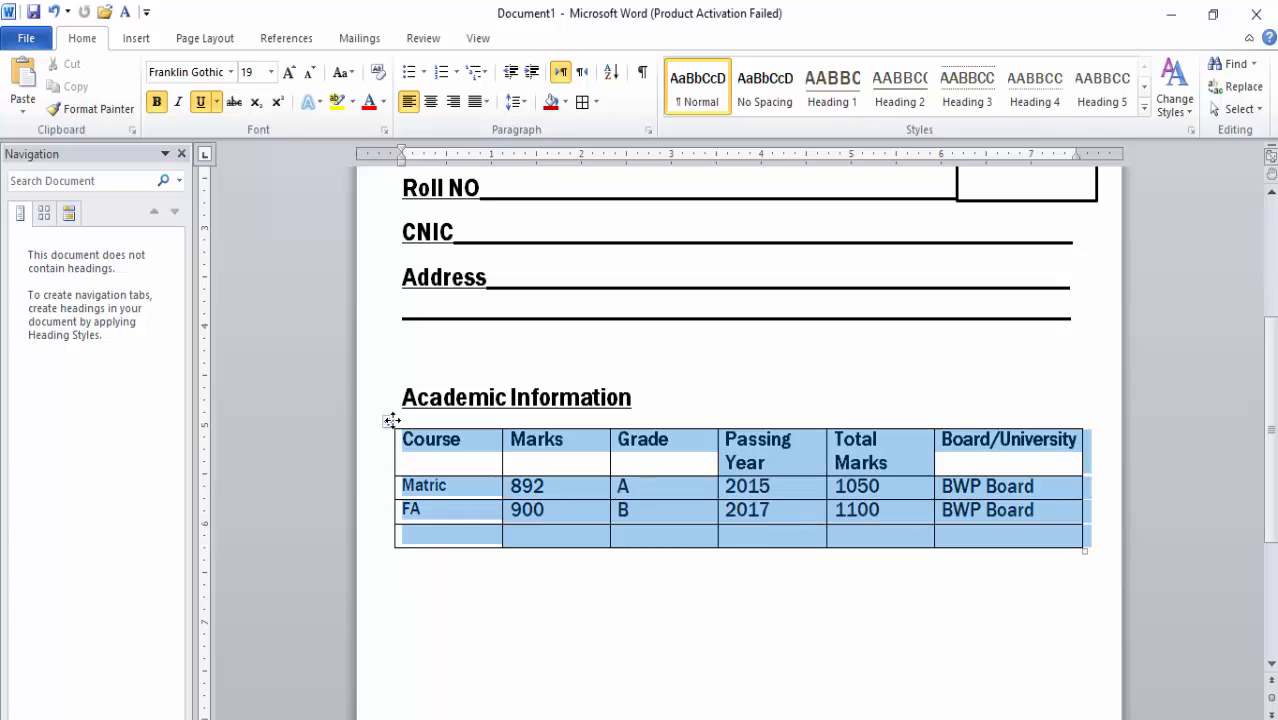
left_click(534, 40)
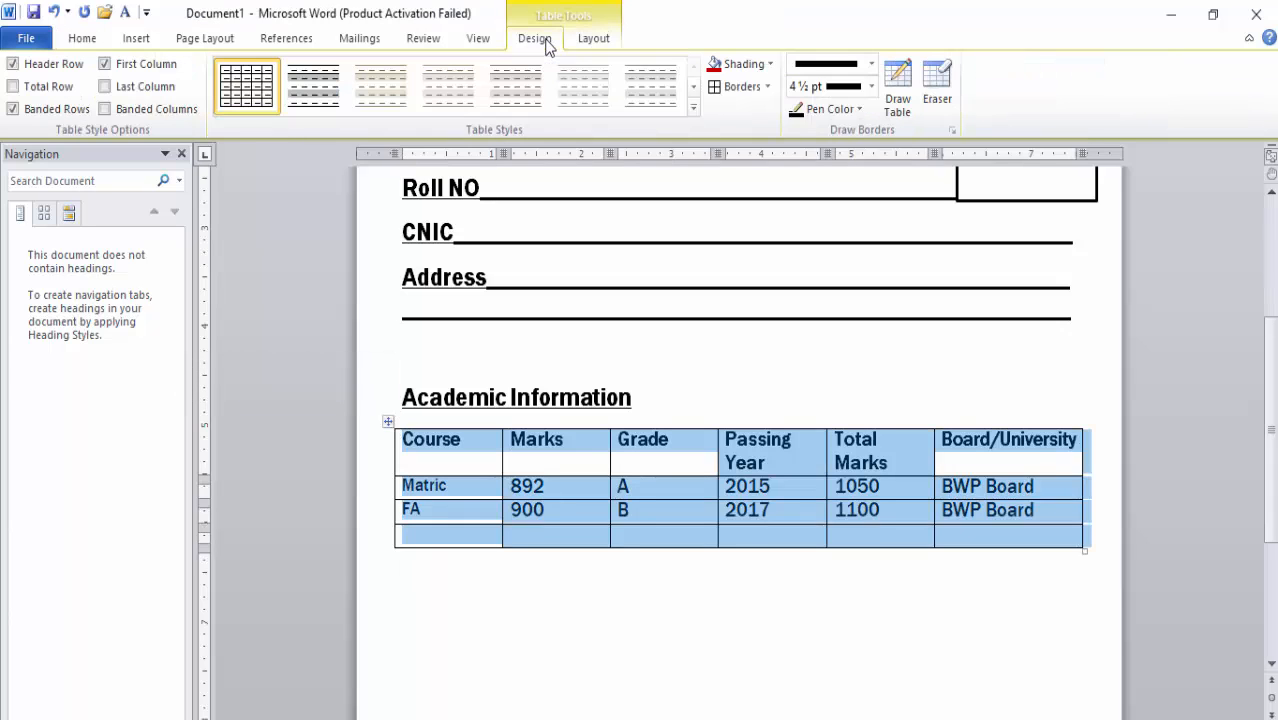
left_click(694, 107)
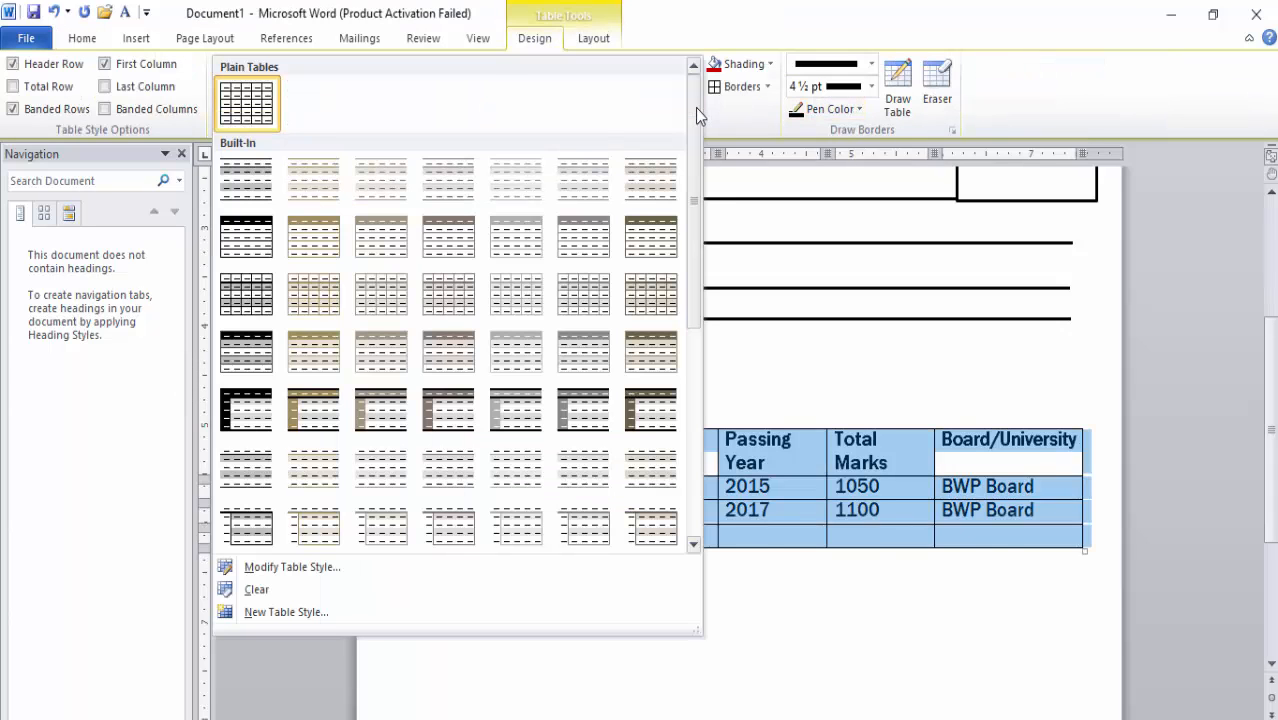
left_click(255, 361)
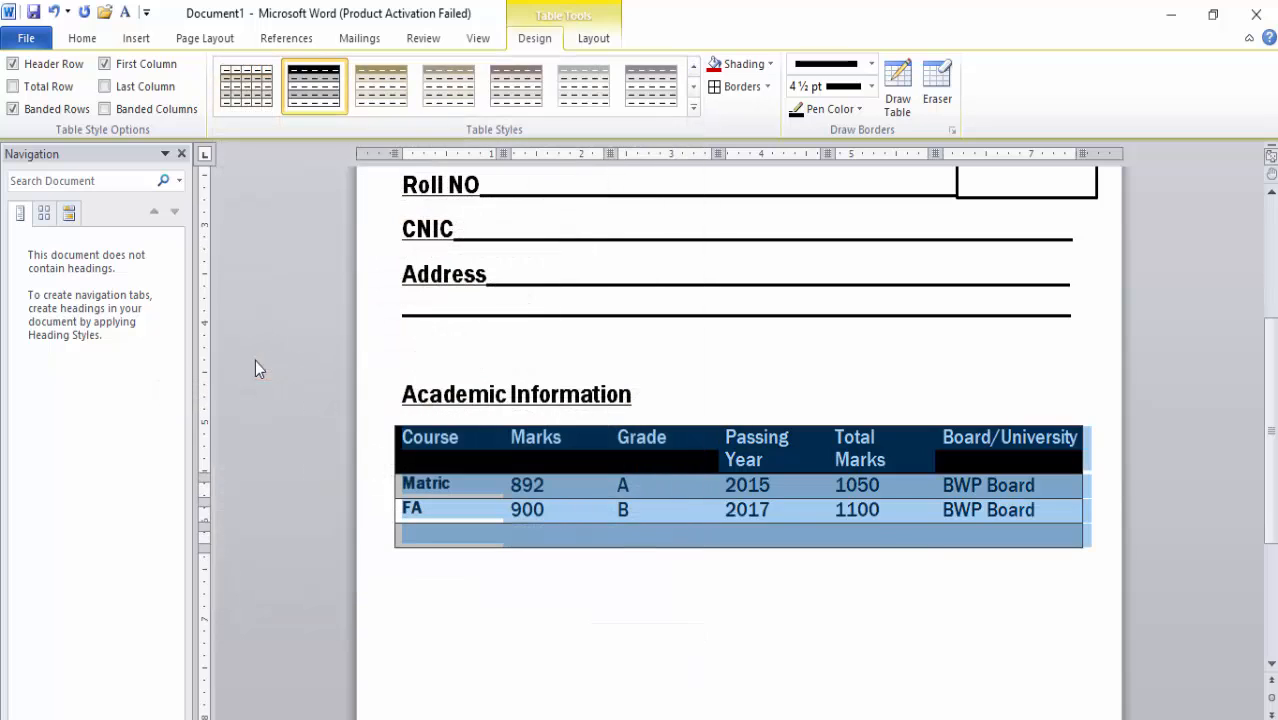
left_click(963, 621)
Step: Reduce the font size of the Name, Class, Roll NO, CNIC and Address lines to 17
left_click_drag(1271, 430, 1271, 322)
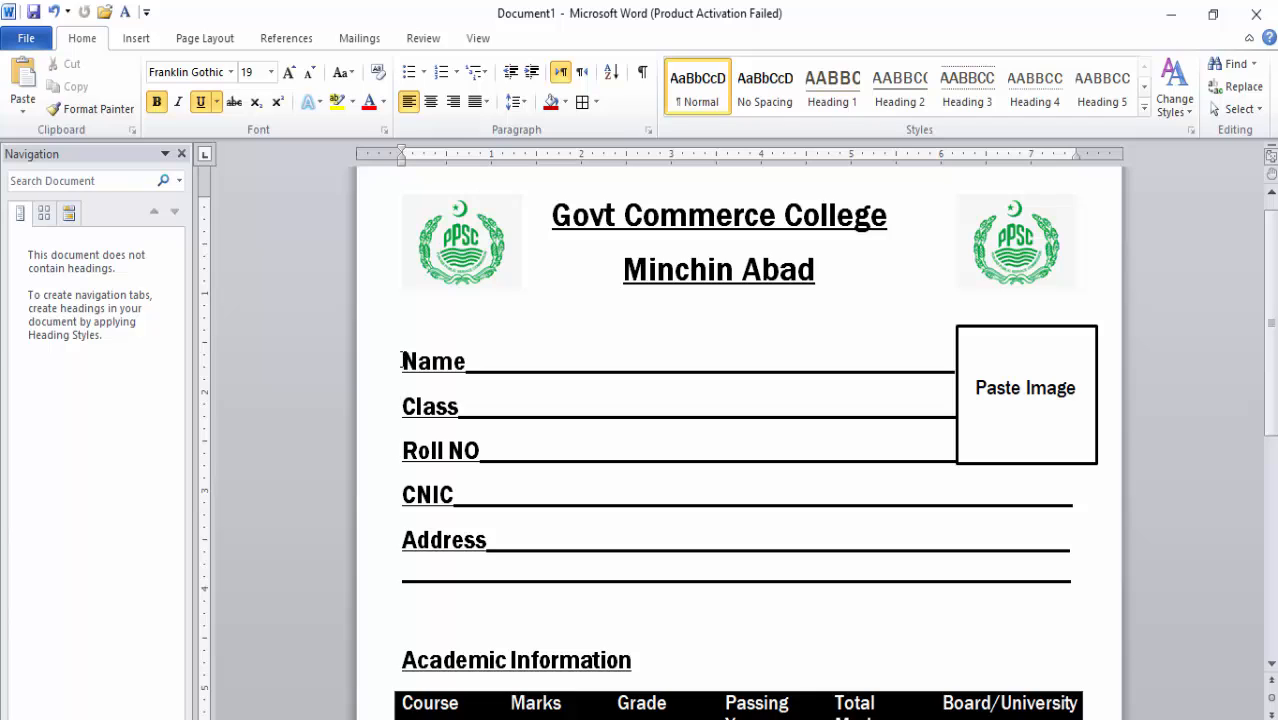
left_click_drag(428, 398, 679, 580)
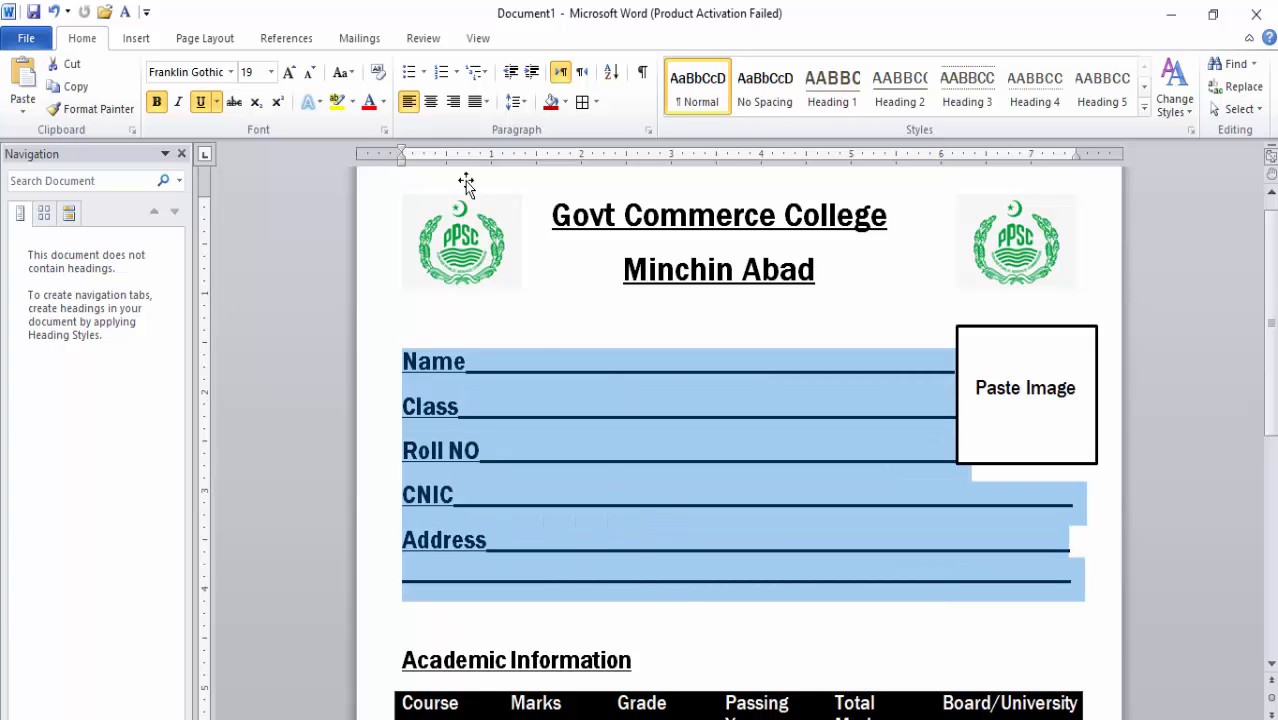
key("ctrl+[")
key("ctrl+bracketleft")
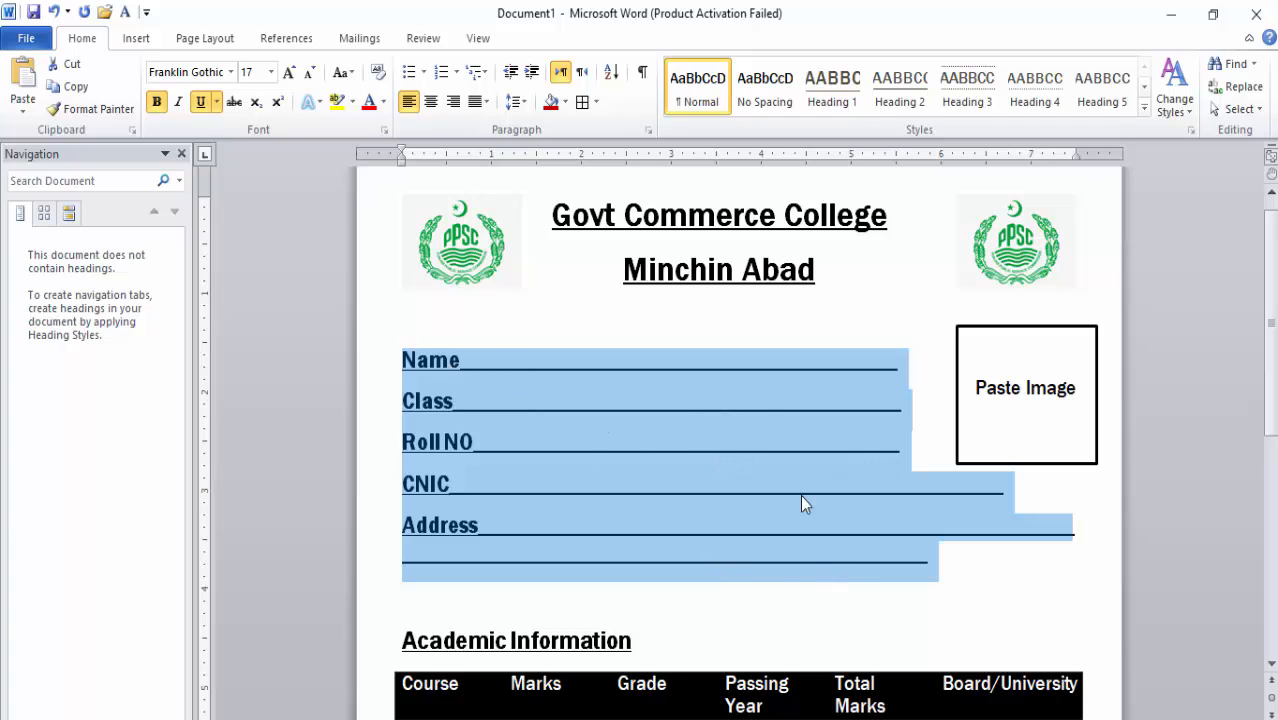
Step: Set the personal detail lines to 2.0 line spacing and extend their underscores toward the image box and page margin
left_click(523, 103)
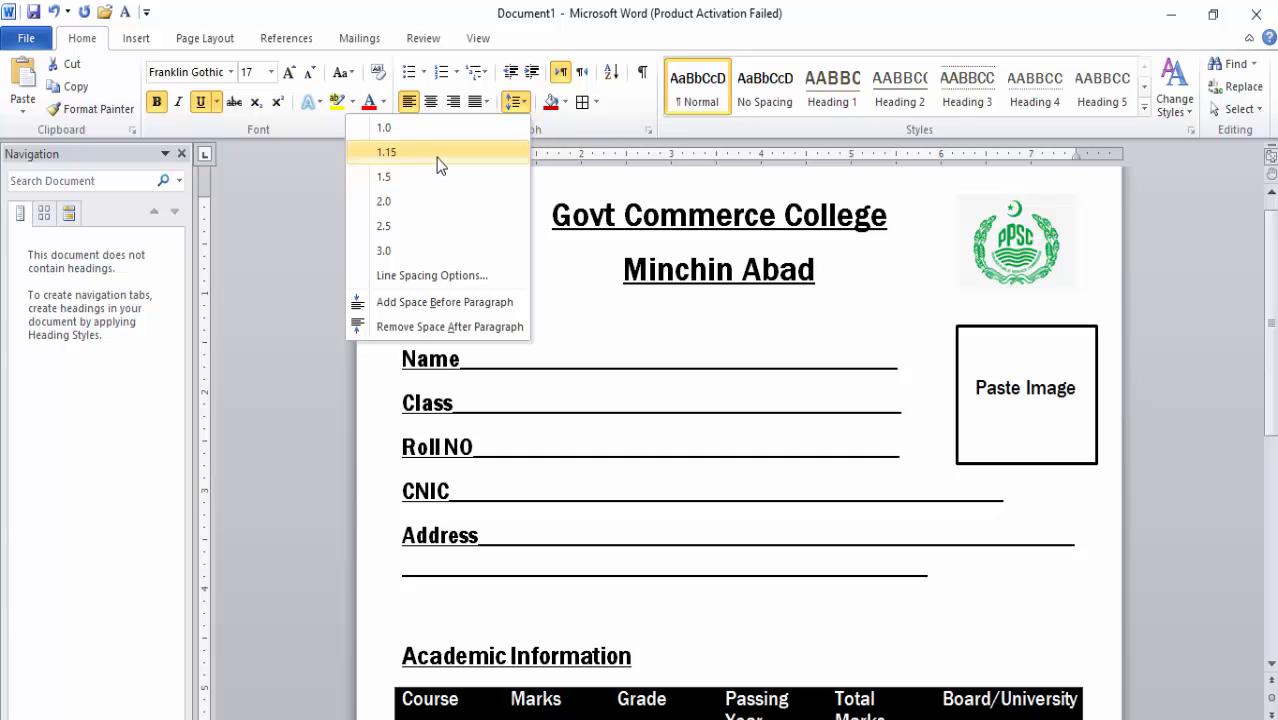
left_click(433, 213)
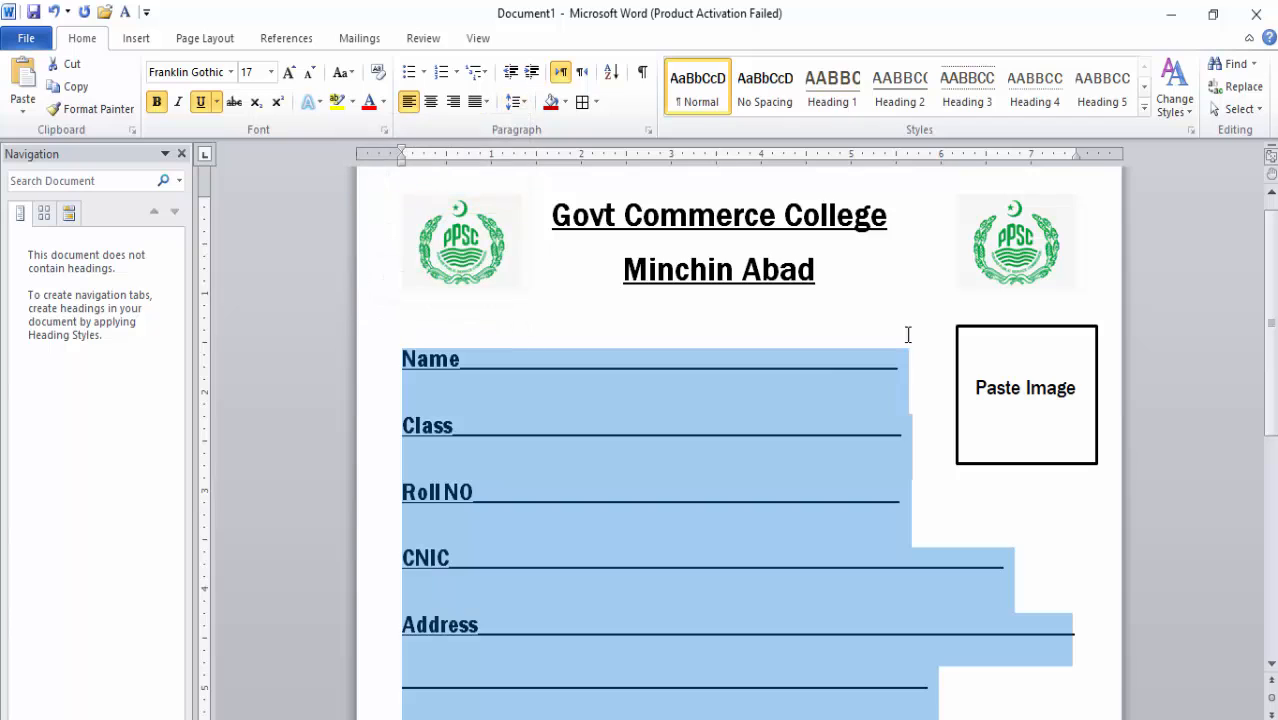
left_click(831, 362)
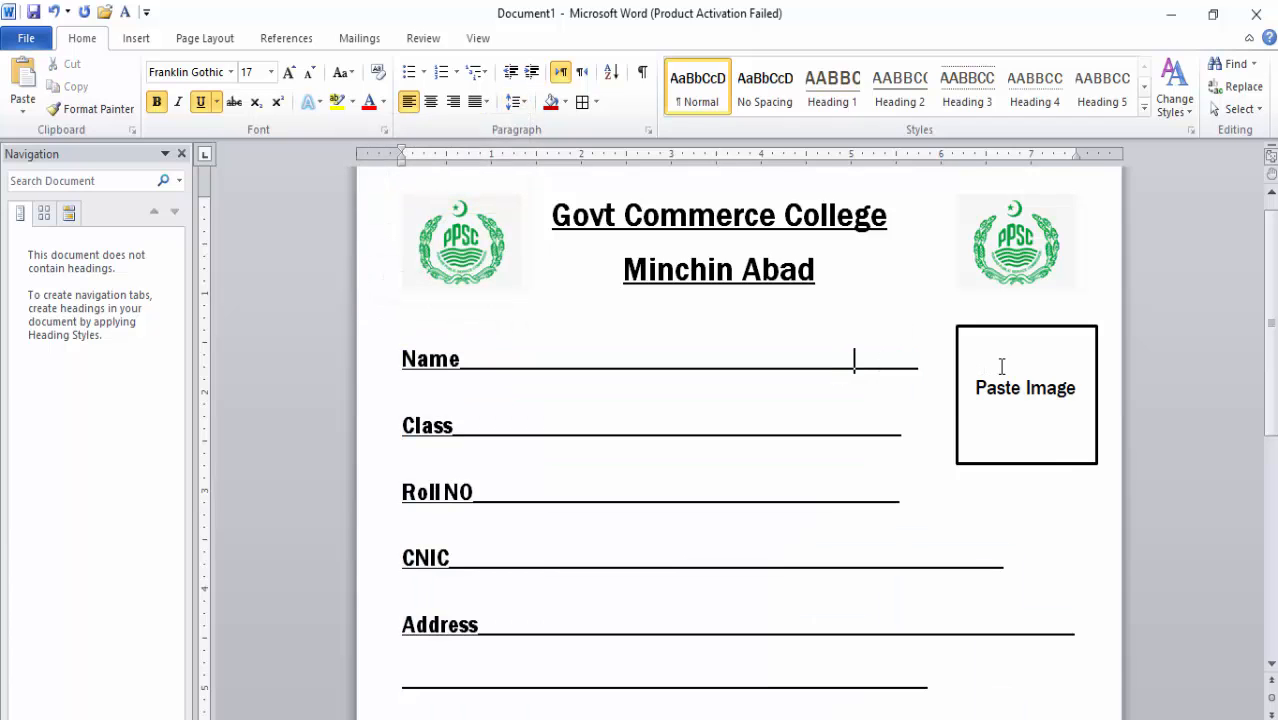
key("Down")
key("Down")
key("Down")
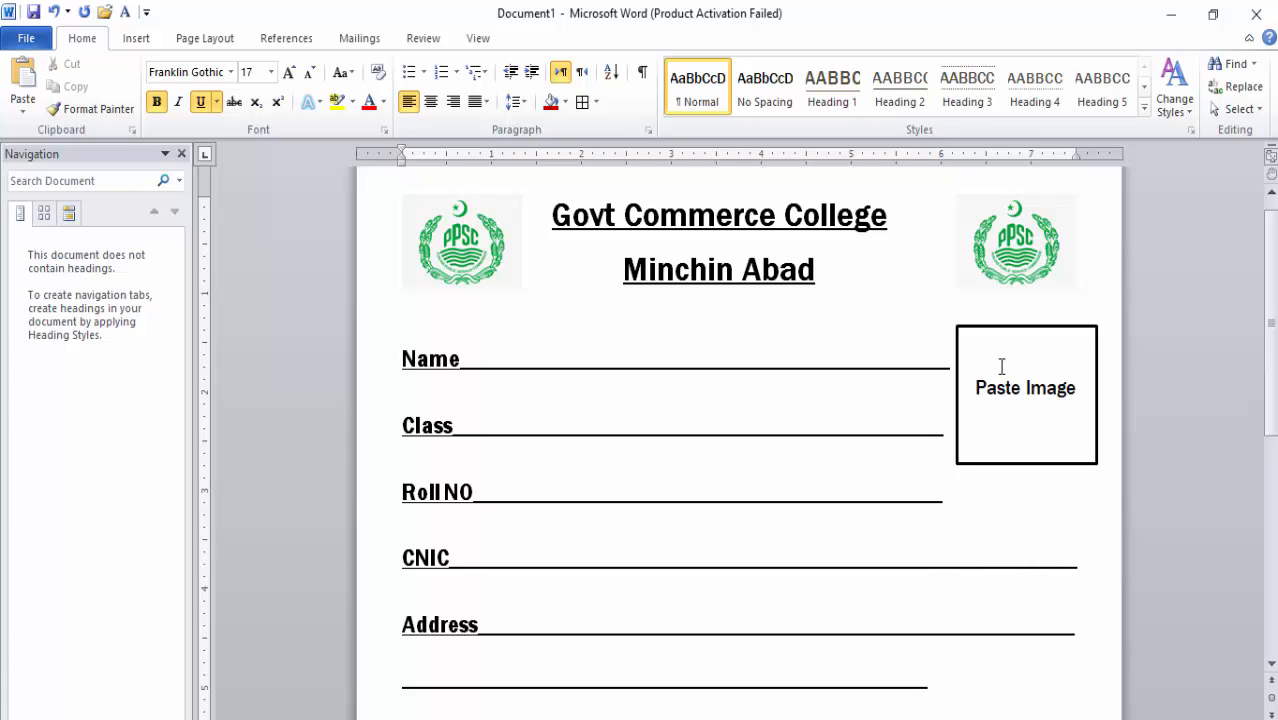
key("Return")
key("BackSpace")
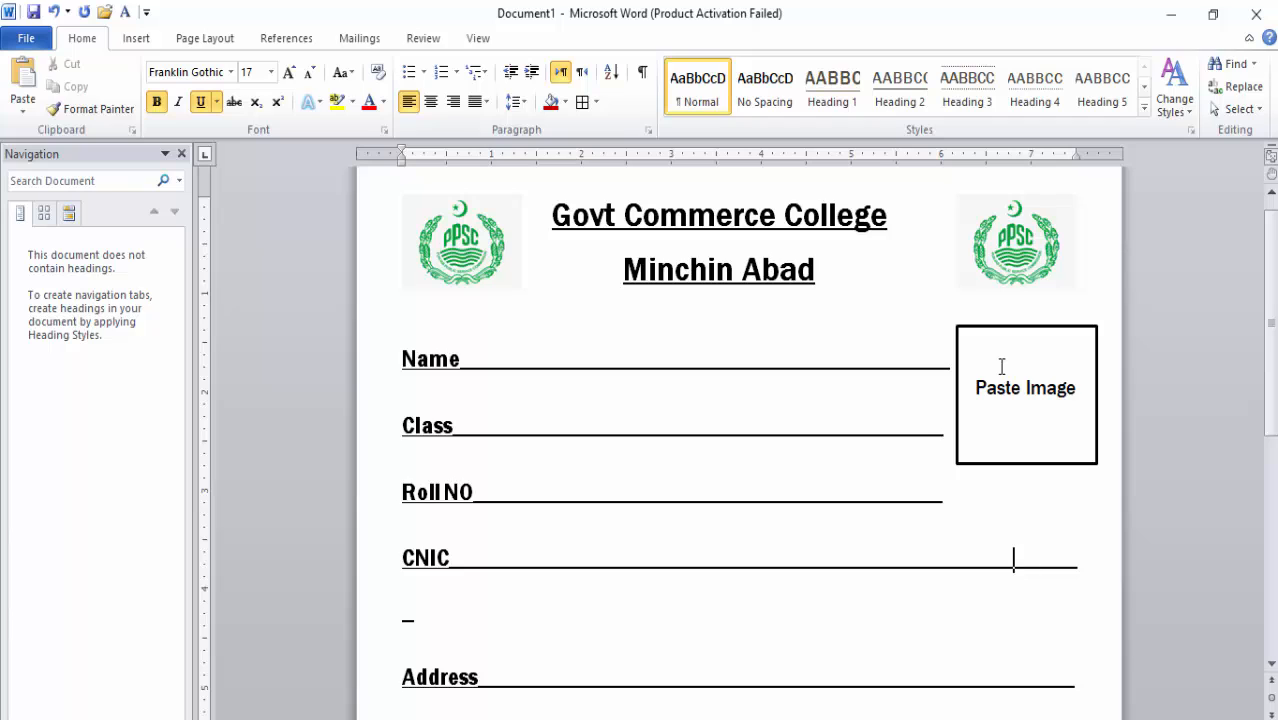
key("Down")
key("Down")
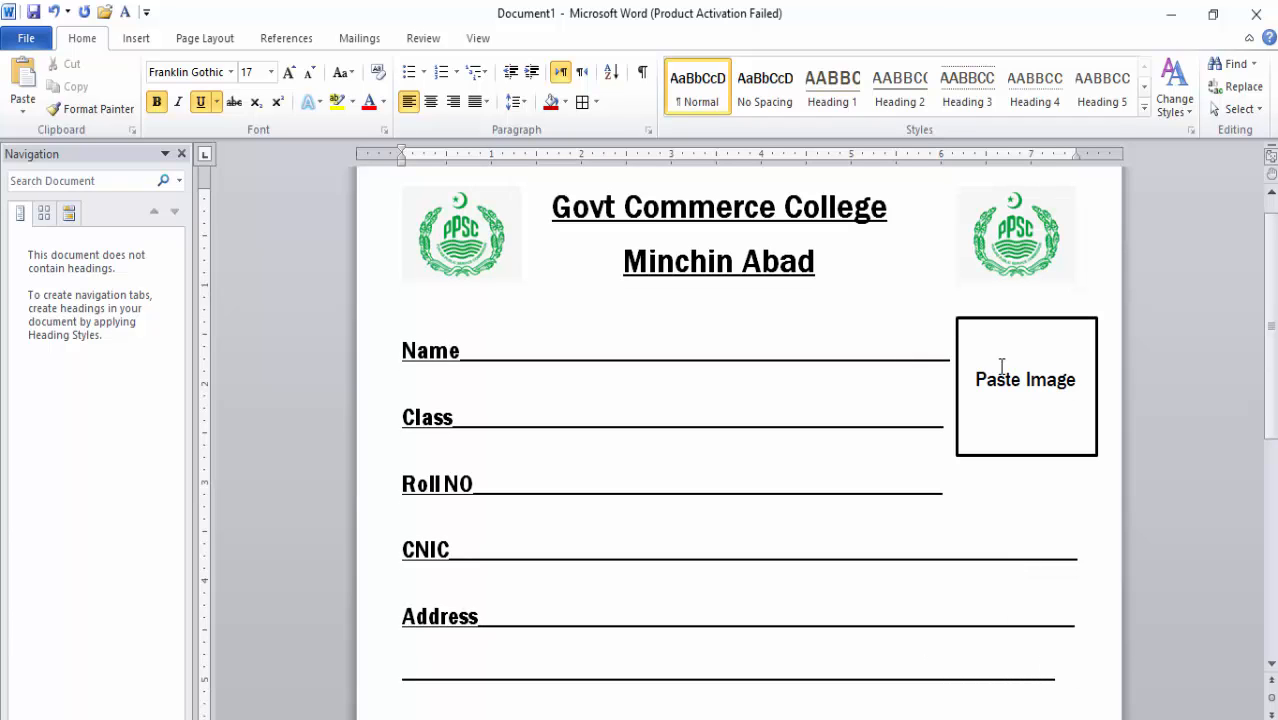
type("_")
Step: Add the heading "Skills" below the academic table and insert a two-column, three-row table under it
key("Down")
key("Down")
key("Down")
key("Down")
key("Down")
key("Down")
key("Down")
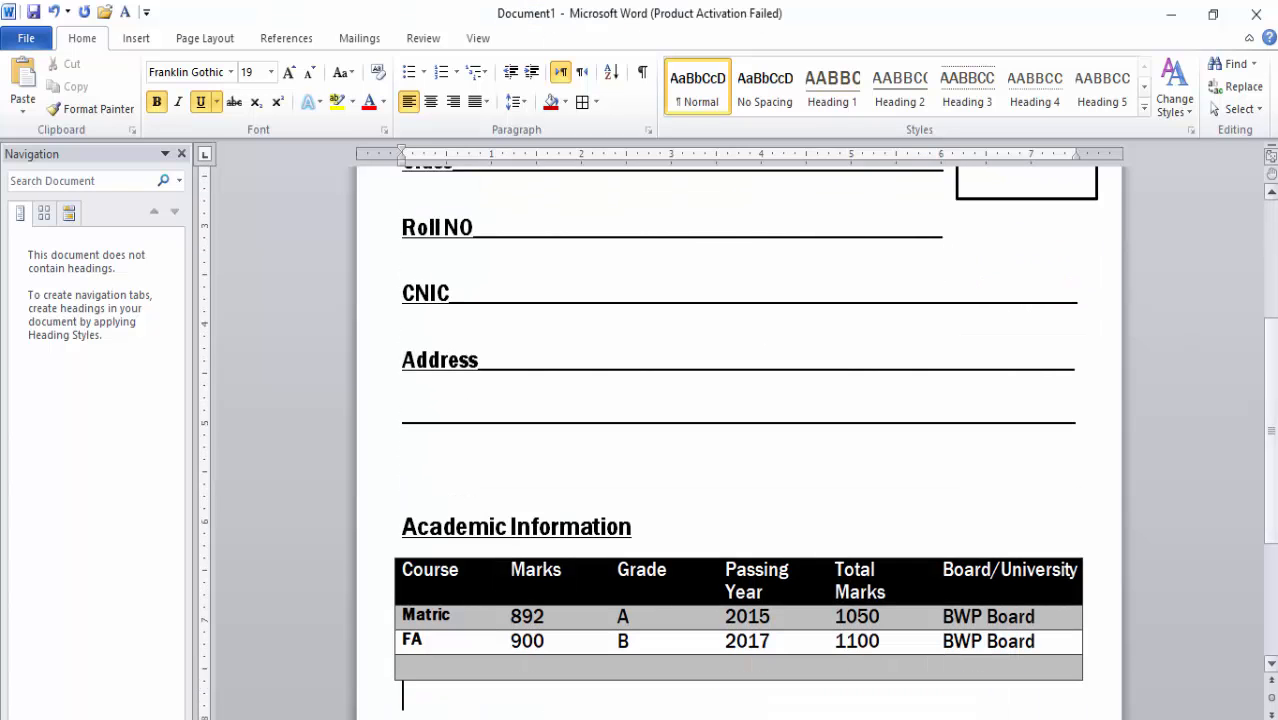
scroll(739, 450, "down", 5)
scroll(739, 450, "up", 10)
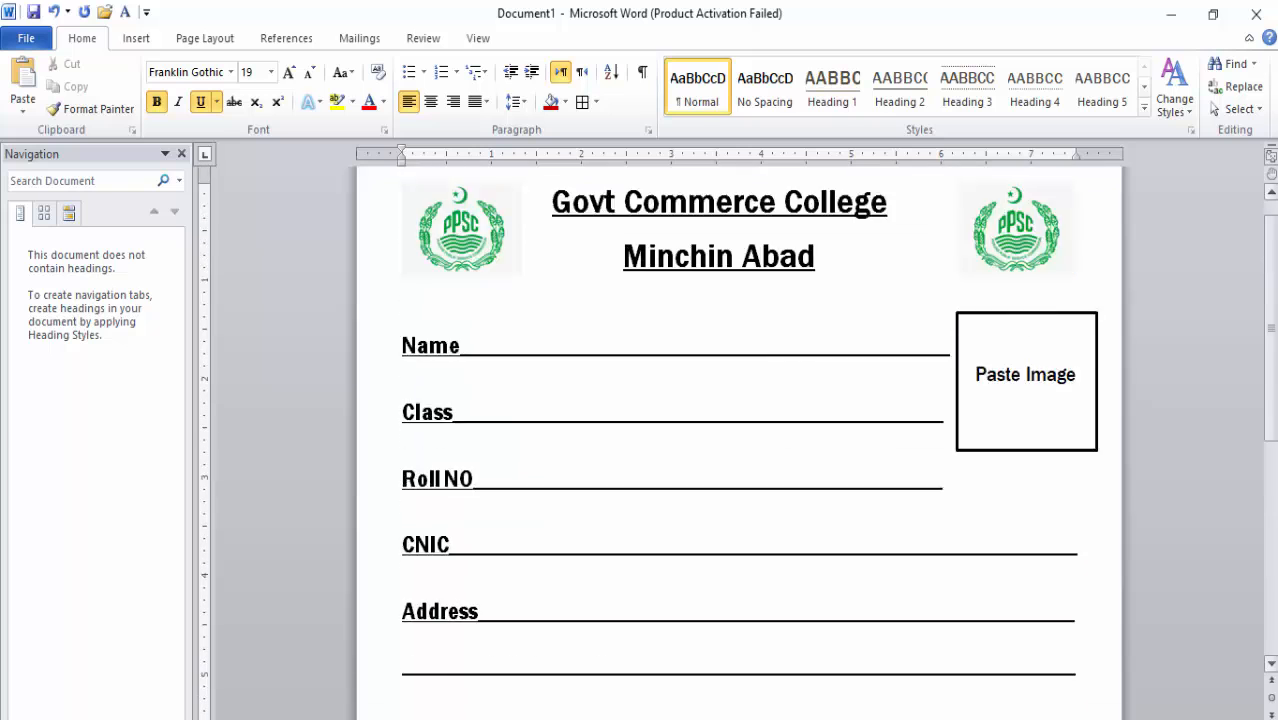
scroll(1258, 417, "down", 10)
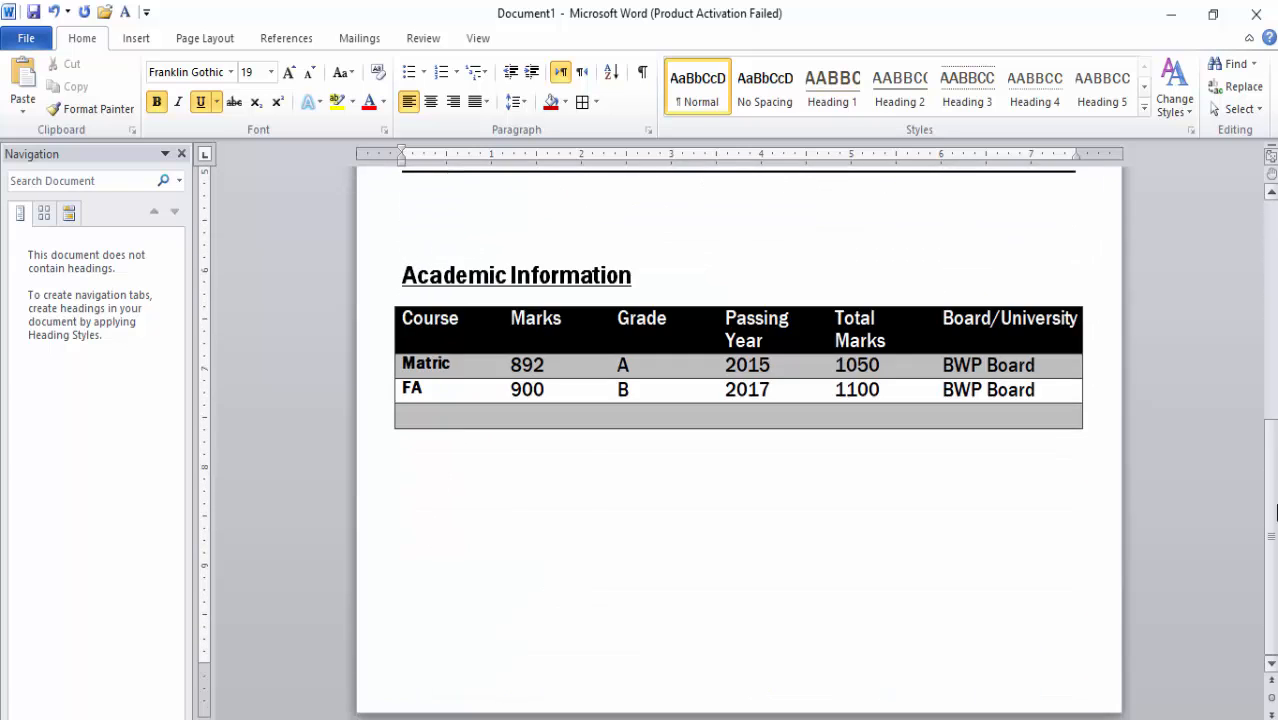
scroll(1258, 417, "up", 6)
scroll(1258, 417, "down", 3)
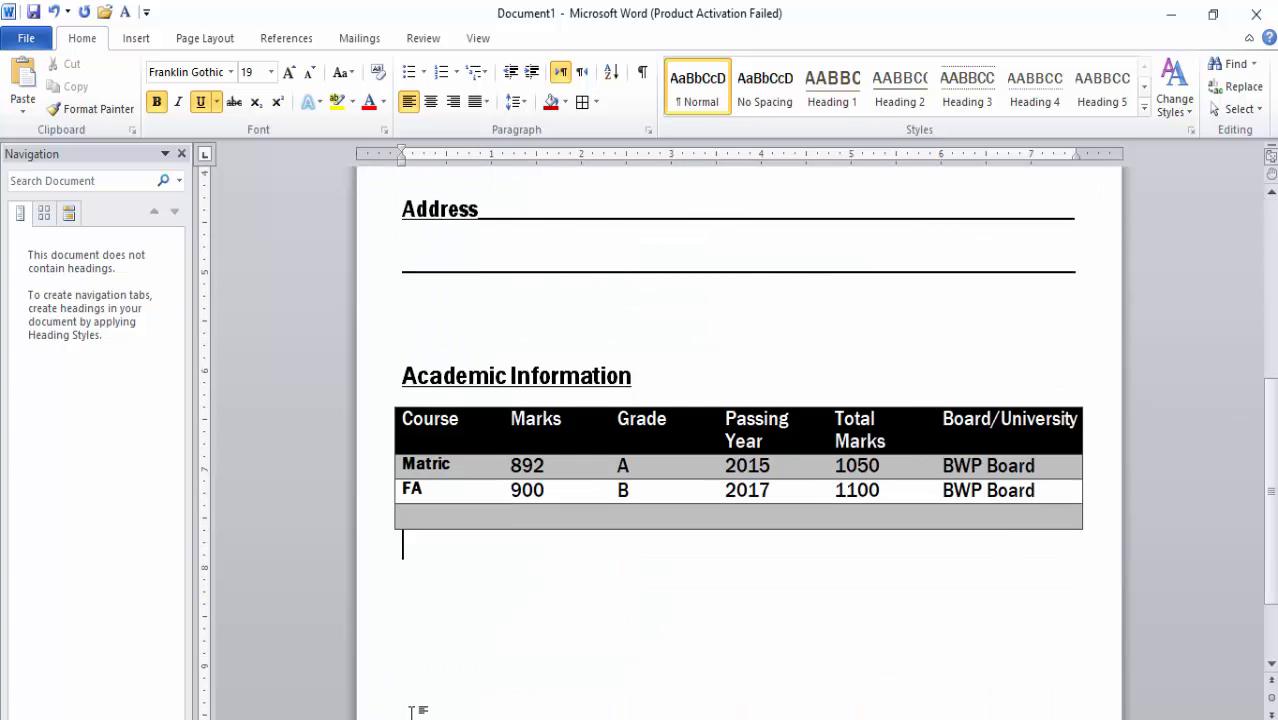
key("Return")
key("Return")
type("Skills")
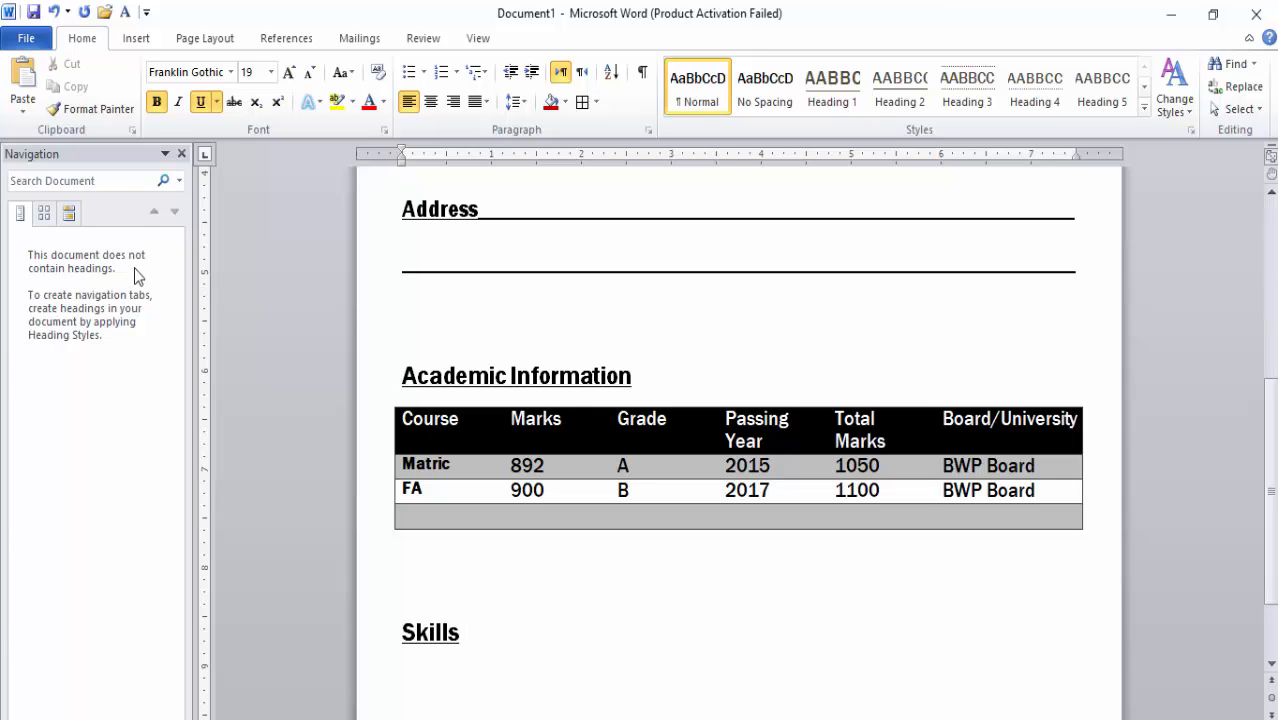
left_click(136, 40)
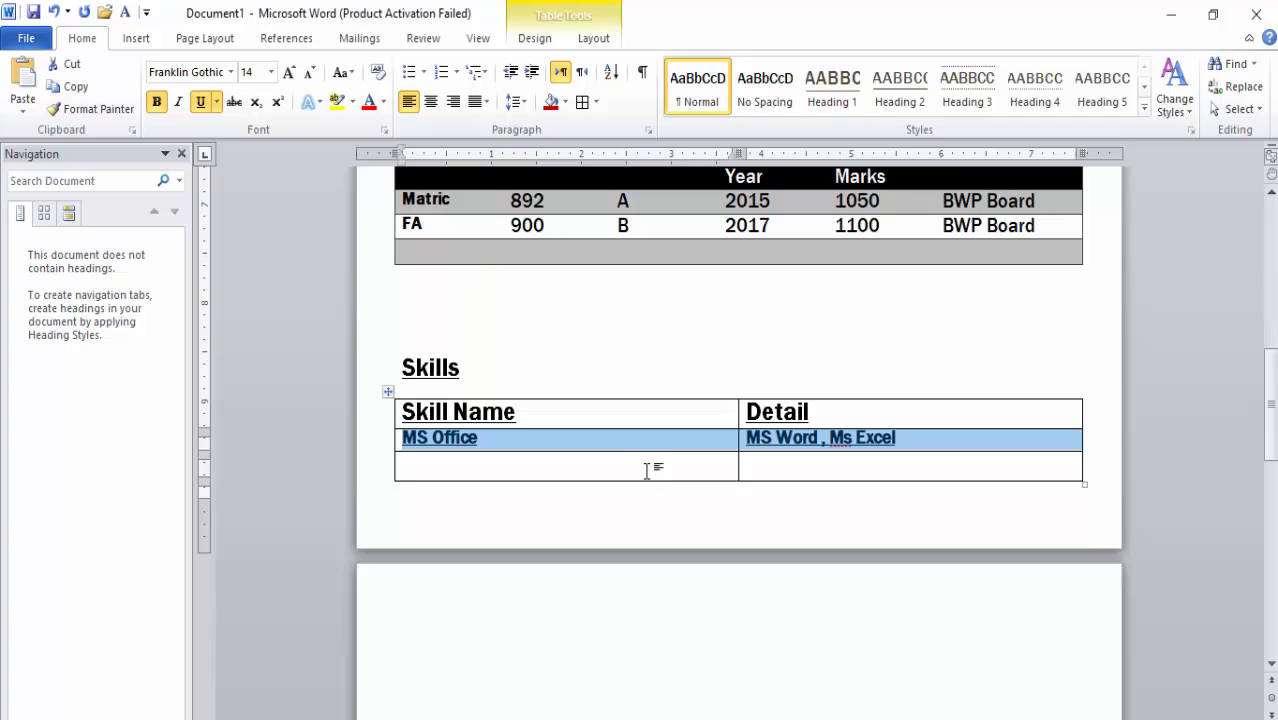
Step: Reduce the MS Office row of the skills table to font size 12 and remove its bold and underline
key("ctrl+bracketleft")
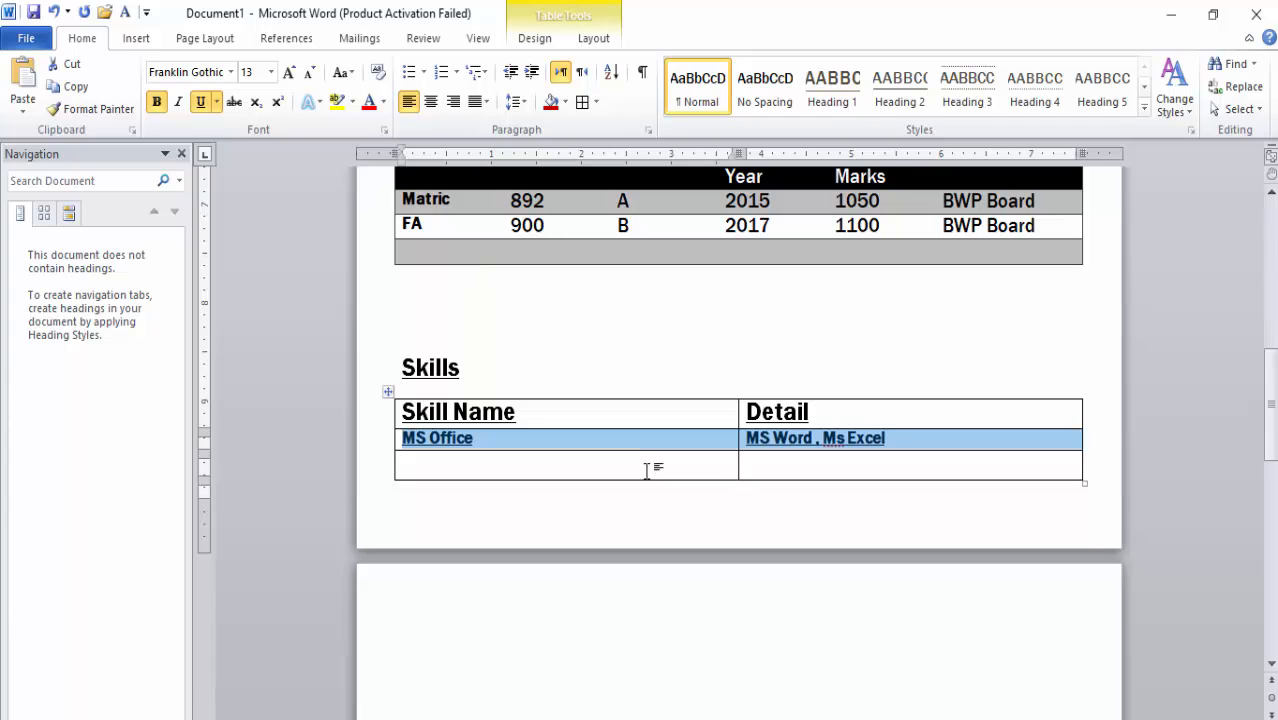
key("ctrl+bracketleft")
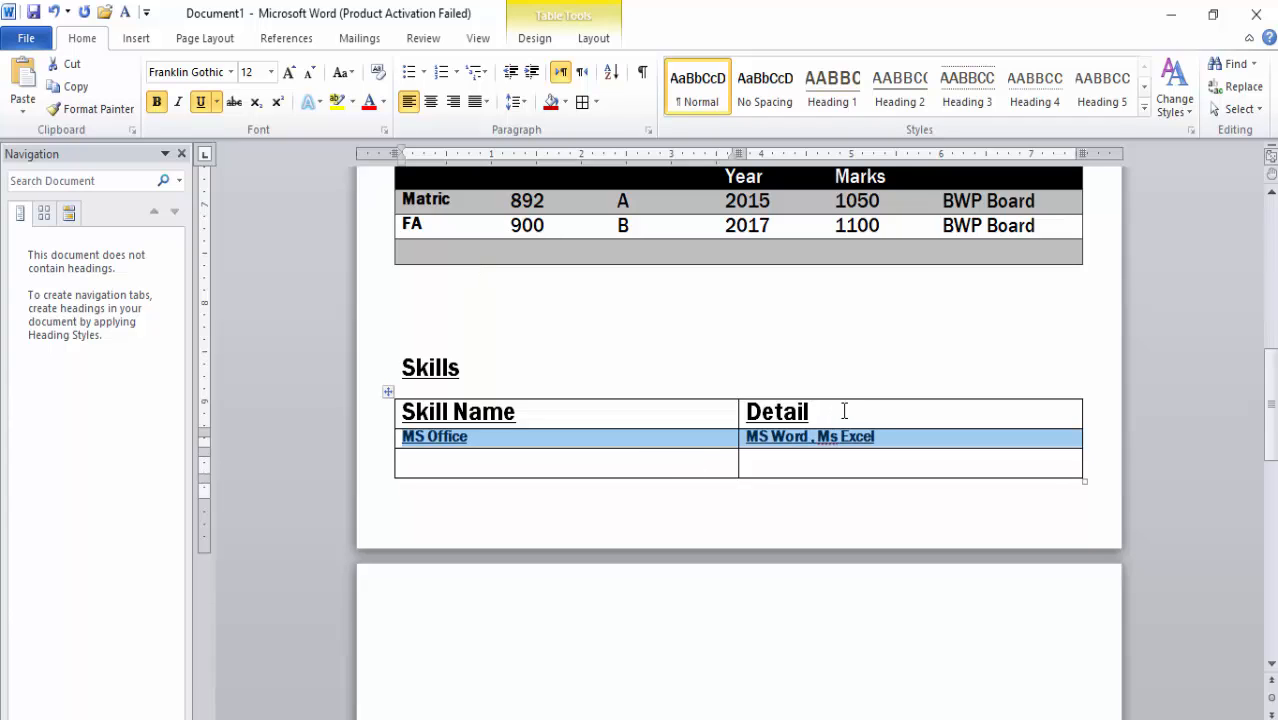
key("ctrl+b")
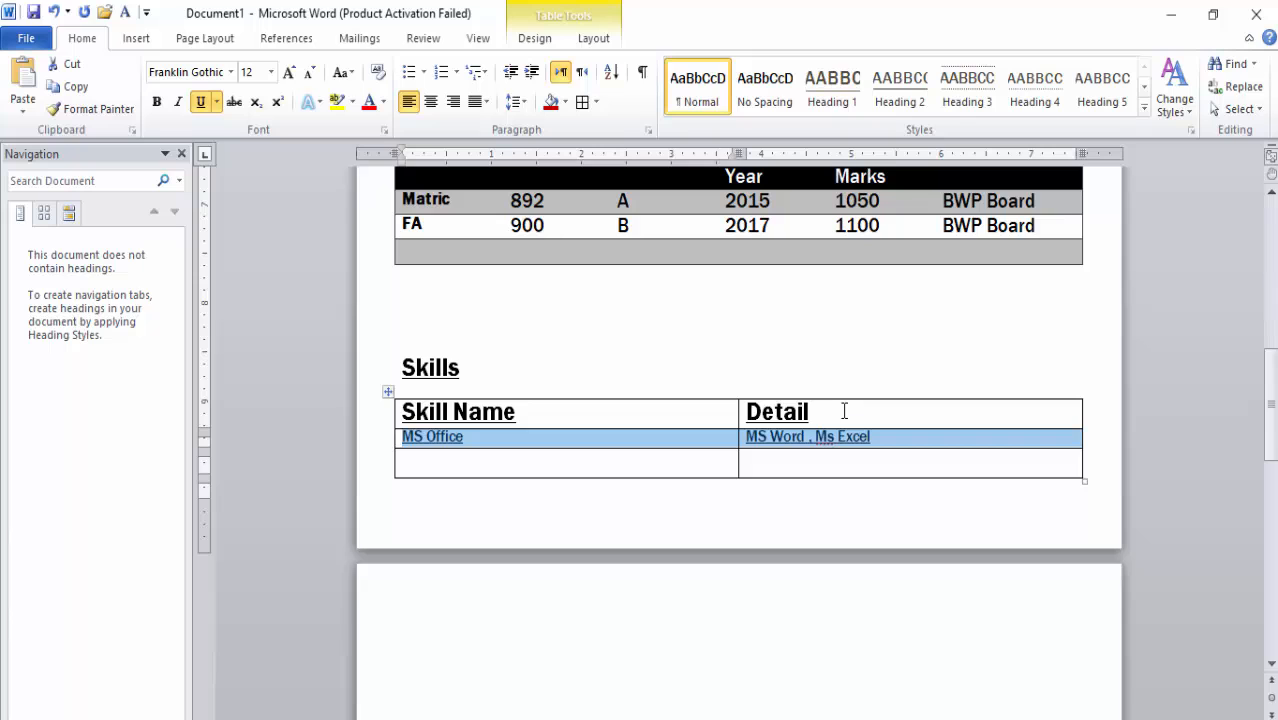
key("ctrl+u")
Step: Reduce the Skill Name and Detail header row to font size 14, keeping it bold but without underline
left_click(817, 411)
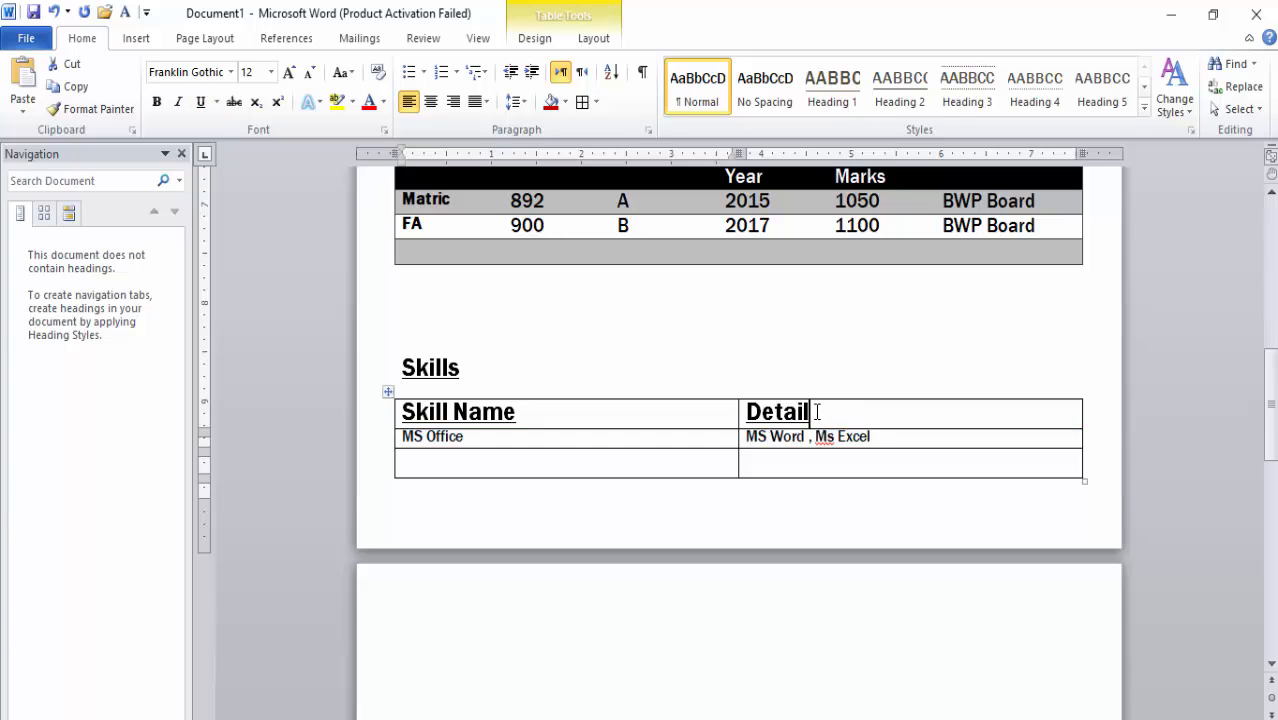
left_click_drag(817, 411, 404, 401)
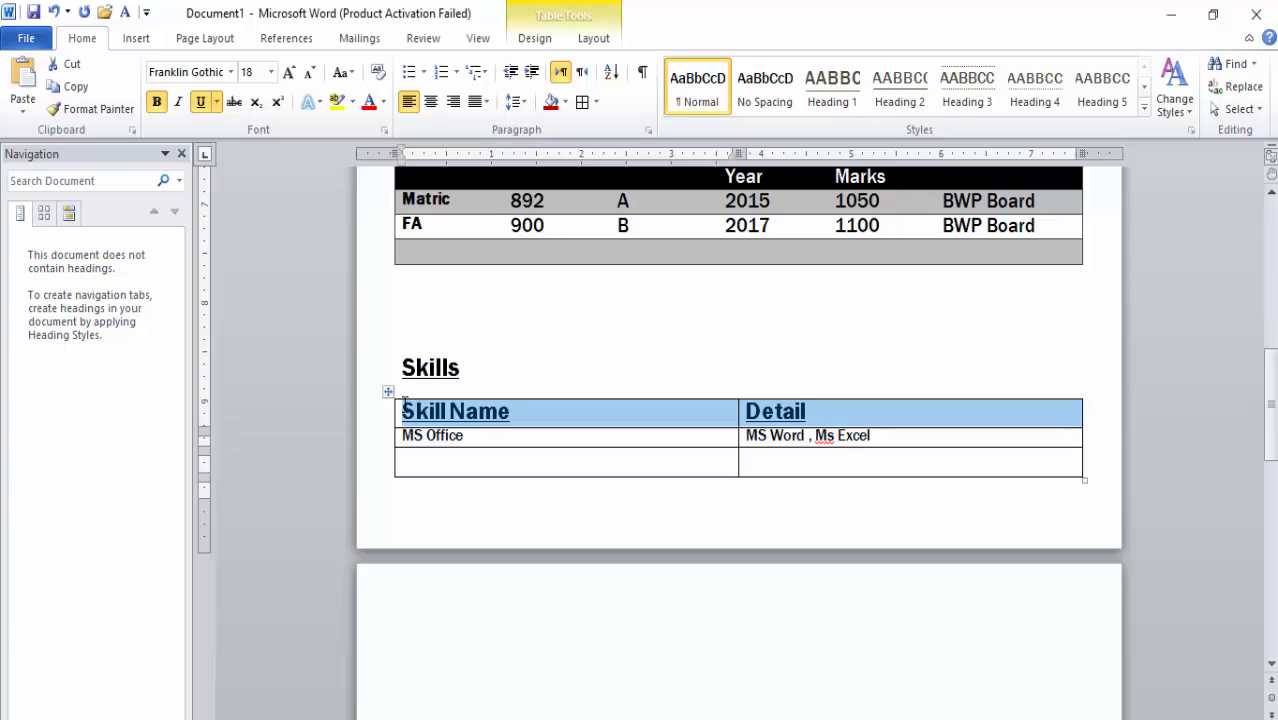
key("ctrl+shift+comma")
key("ctrl+shift+comma")
key("ctrl+b")
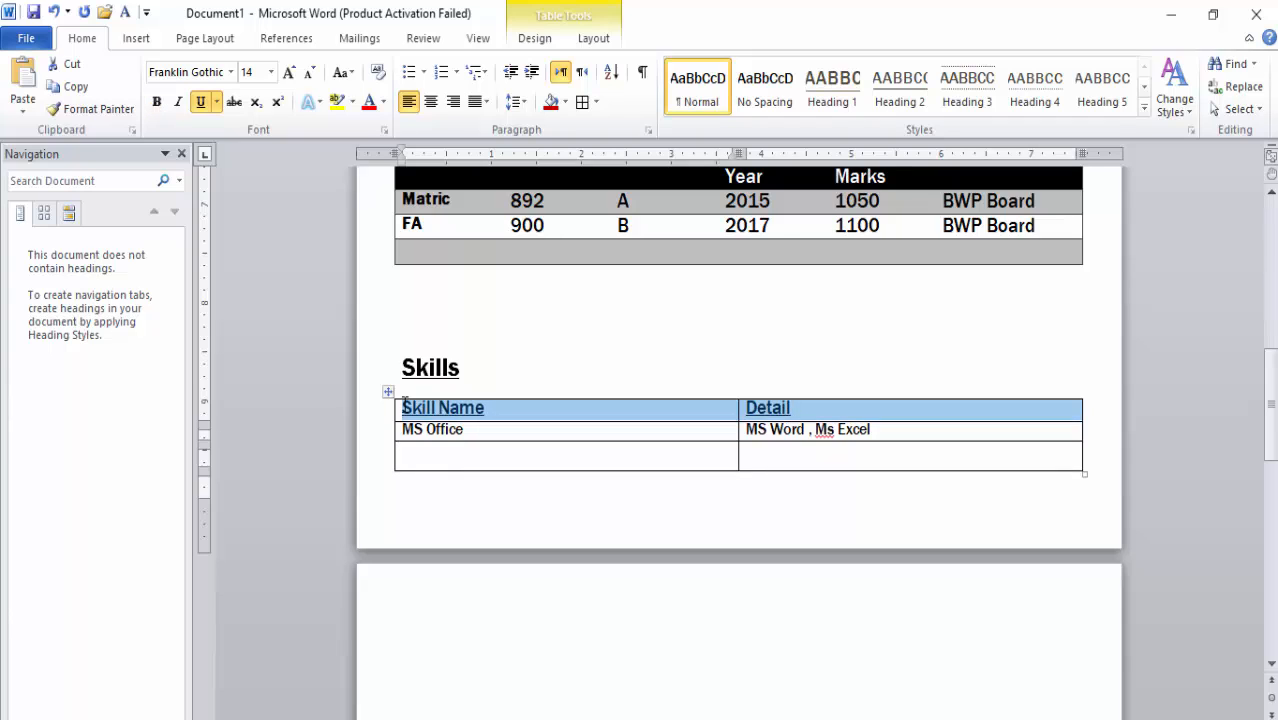
key("ctrl+u")
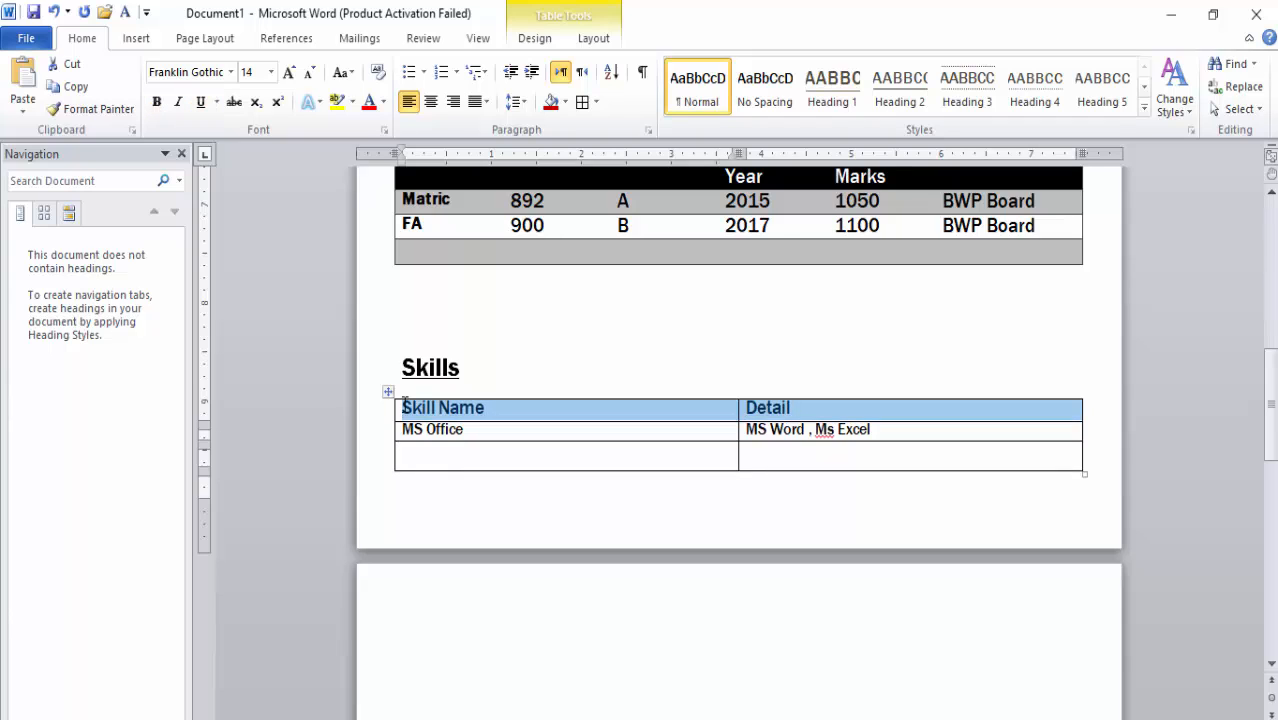
key("ctrl+b")
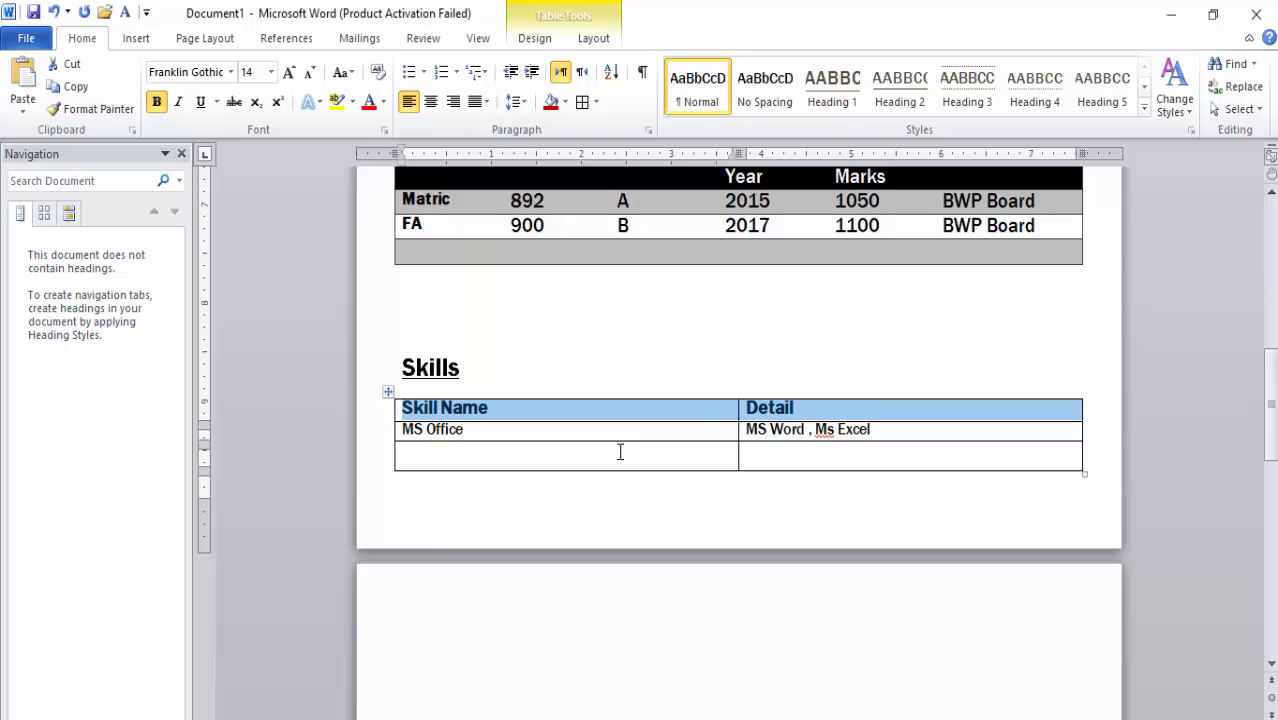
left_click(822, 369)
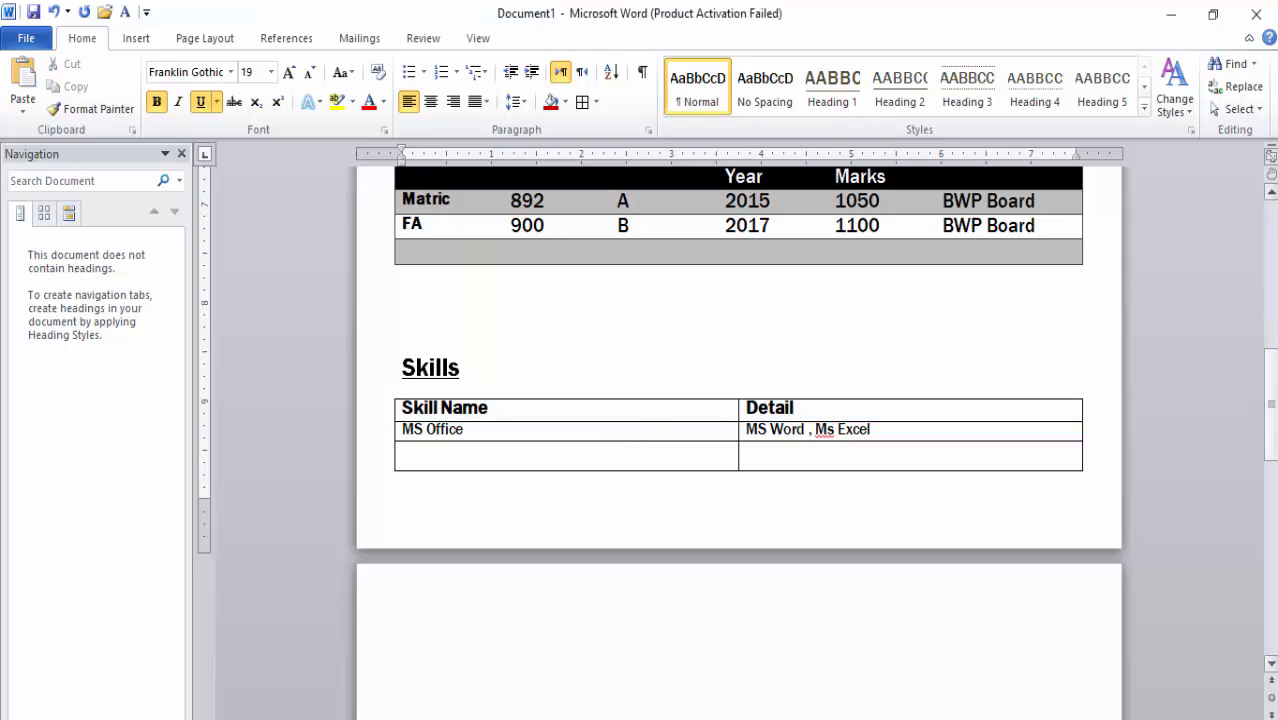
Step: Review the finished form in the print preview and return to the document
mouse_move(1271, 404)
left_mouse_down()
mouse_move(1271, 361)
mouse_move(1271, 400)
left_mouse_up()
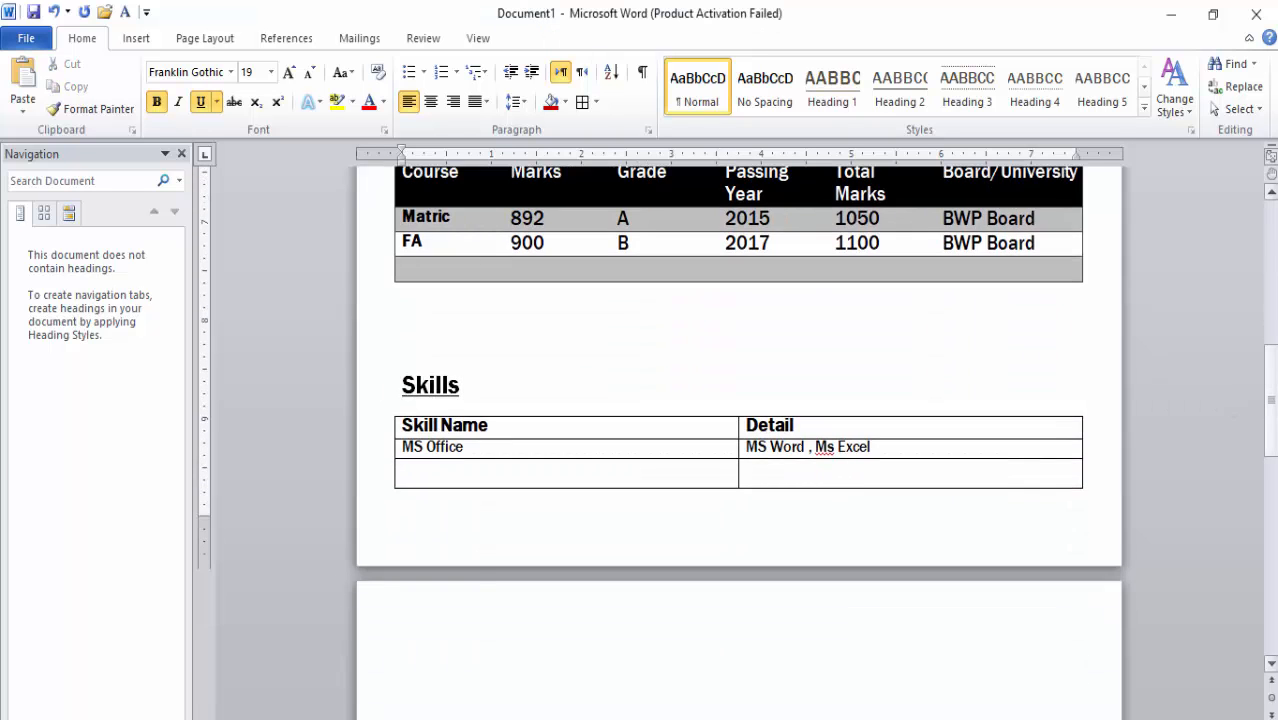
key("ctrl+p")
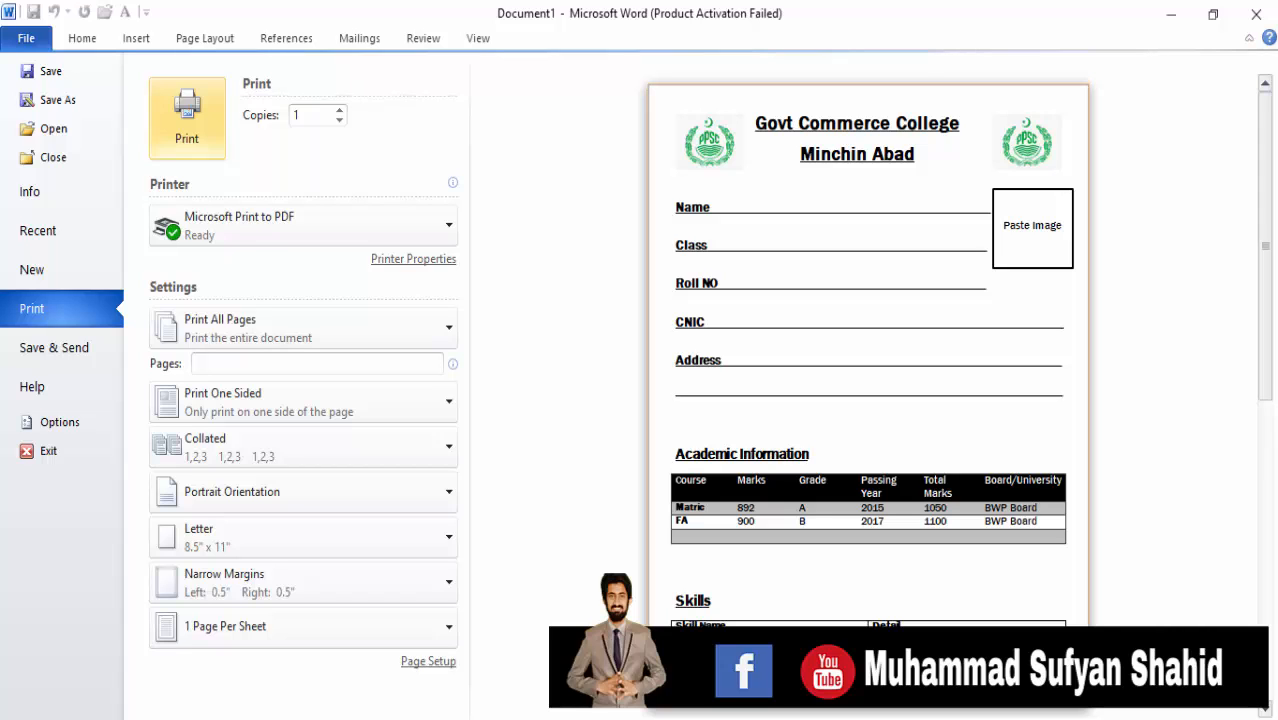
key("Escape")
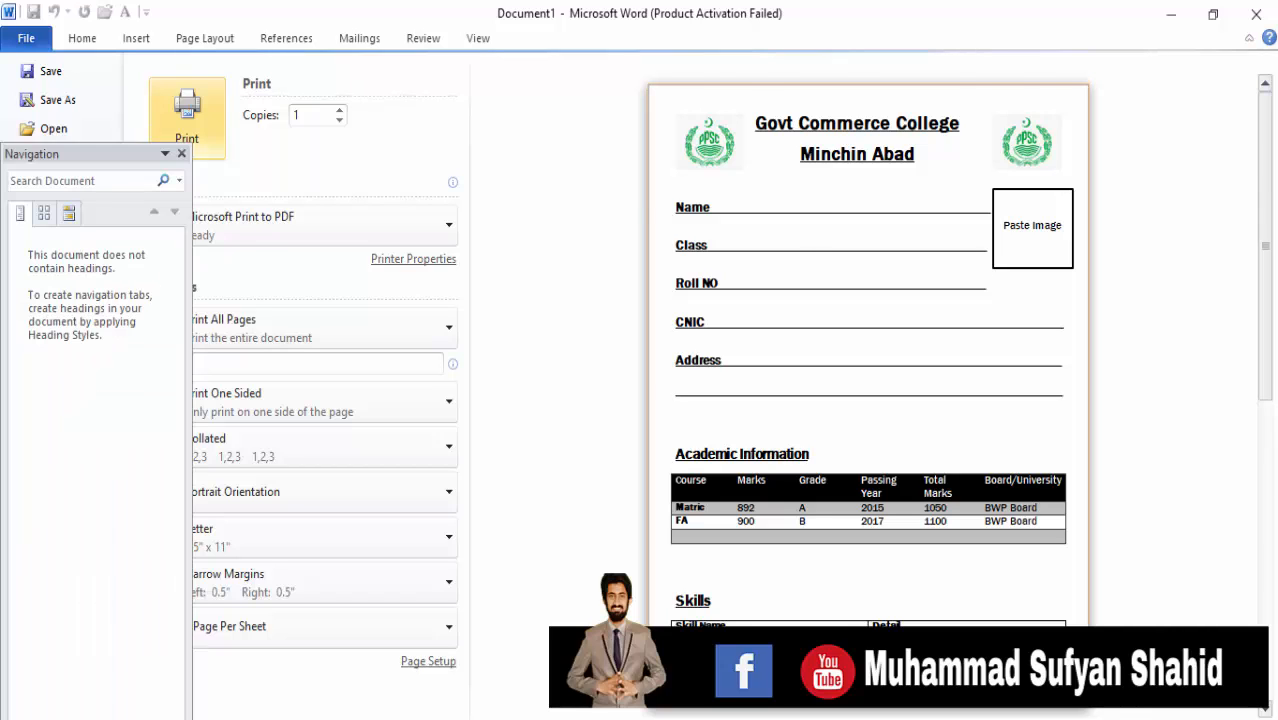